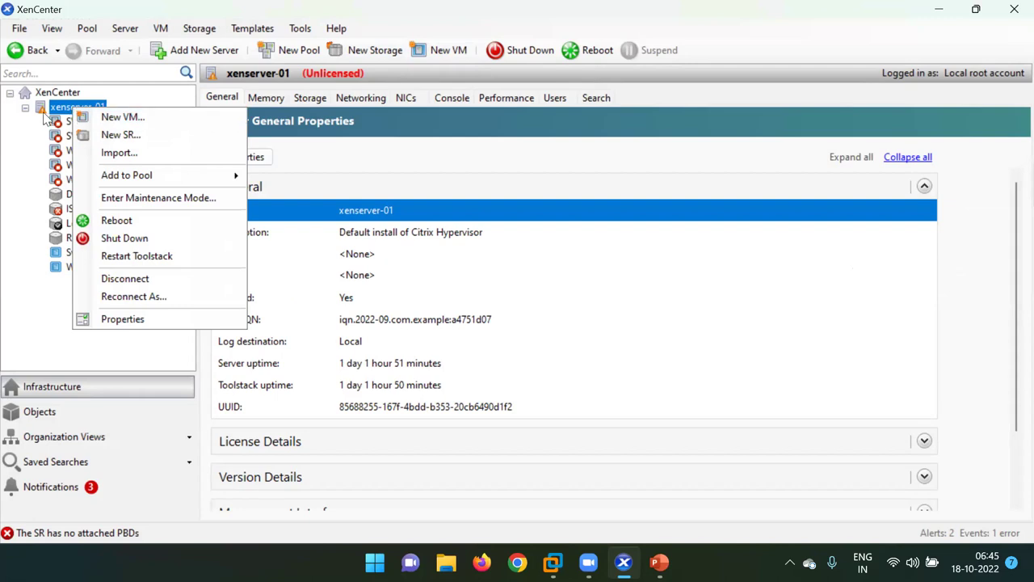
Step: Start a new VM from the Windows Server 2019 (64-bit) template
click(434, 52)
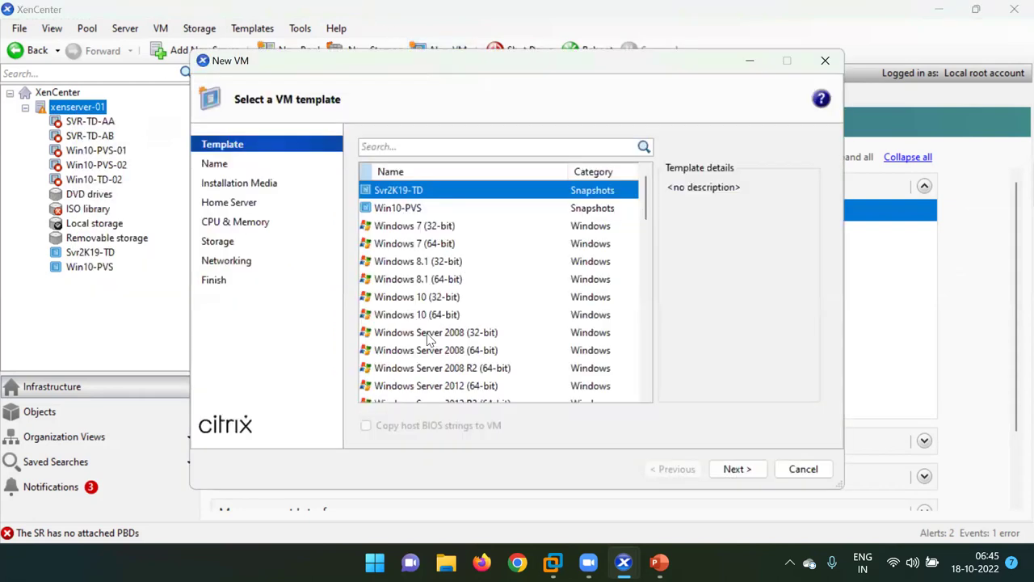
scroll(428, 341, down, 2)
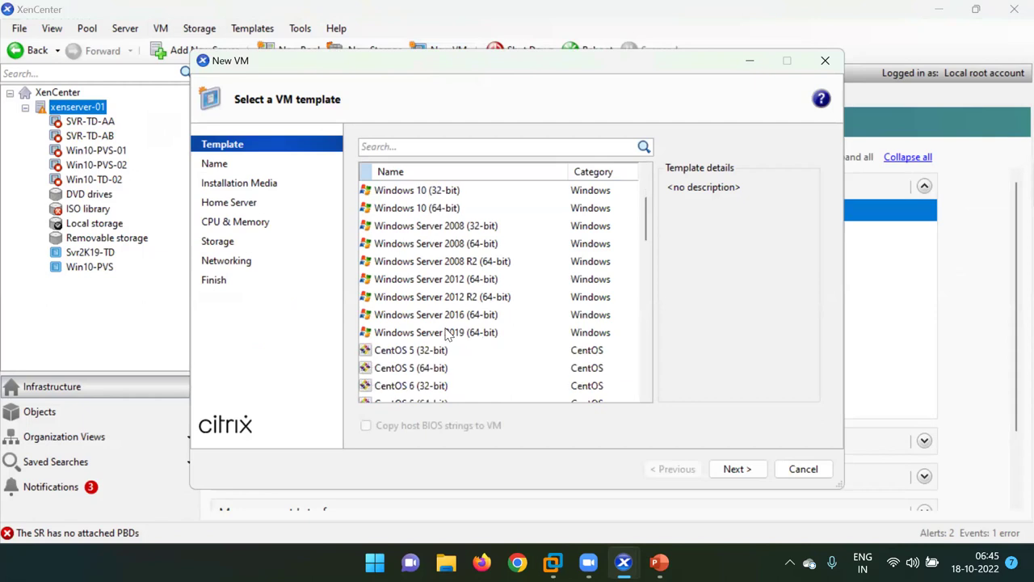
click(446, 334)
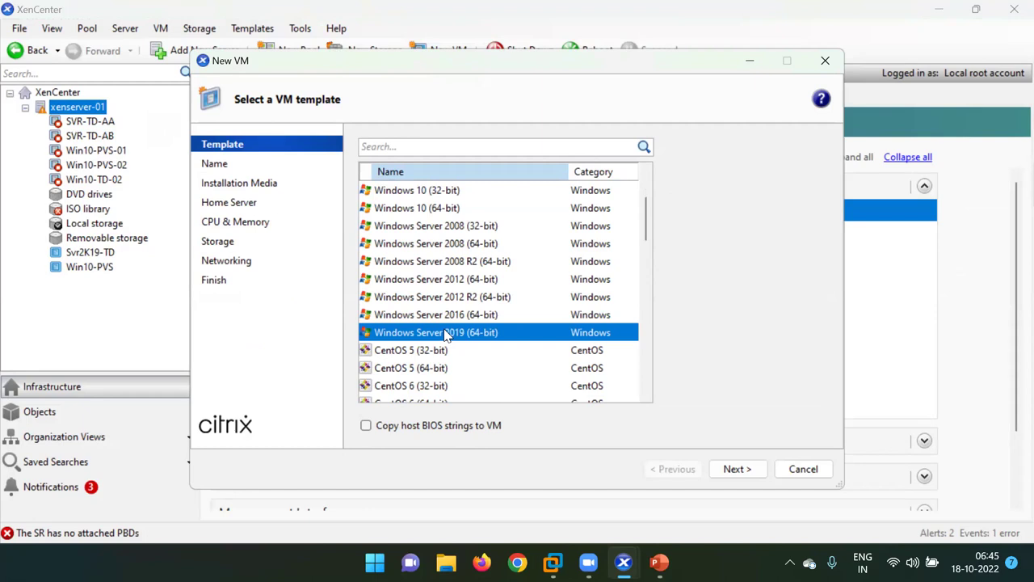
click(735, 469)
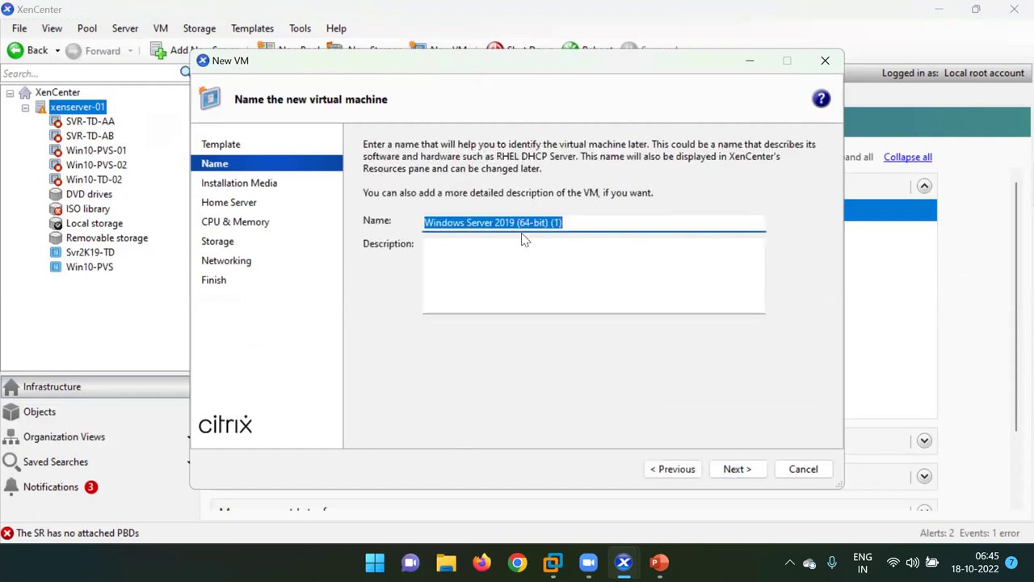
Step: Name the new VM Win2k19-Golden, fixing the mistyped name
text(S)
key(BackSpace)
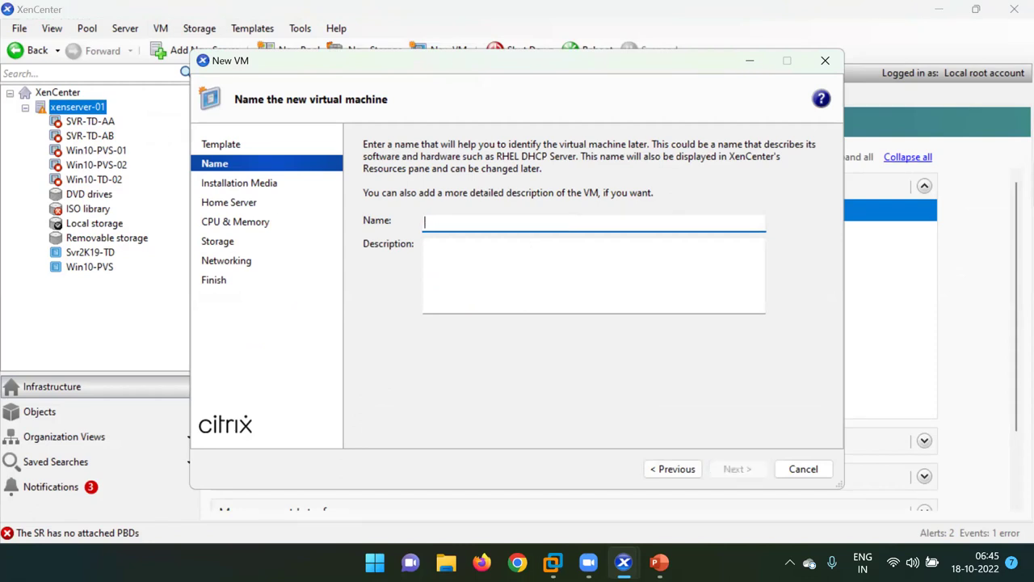
text(Win2k19-Gloden)
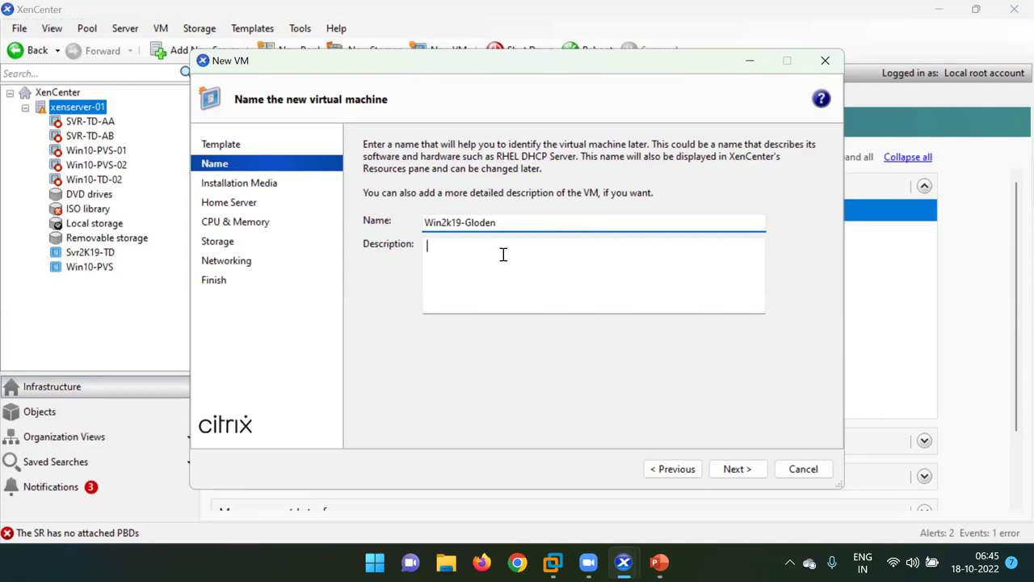
click(512, 226)
click(506, 269)
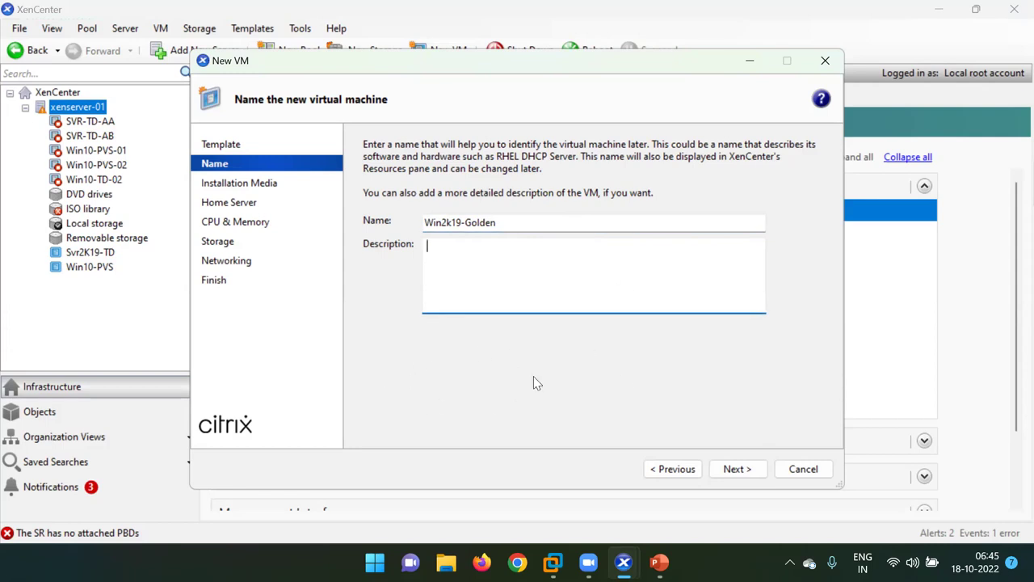
Step: Choose Server 2019.iso as the installation media
click(733, 467)
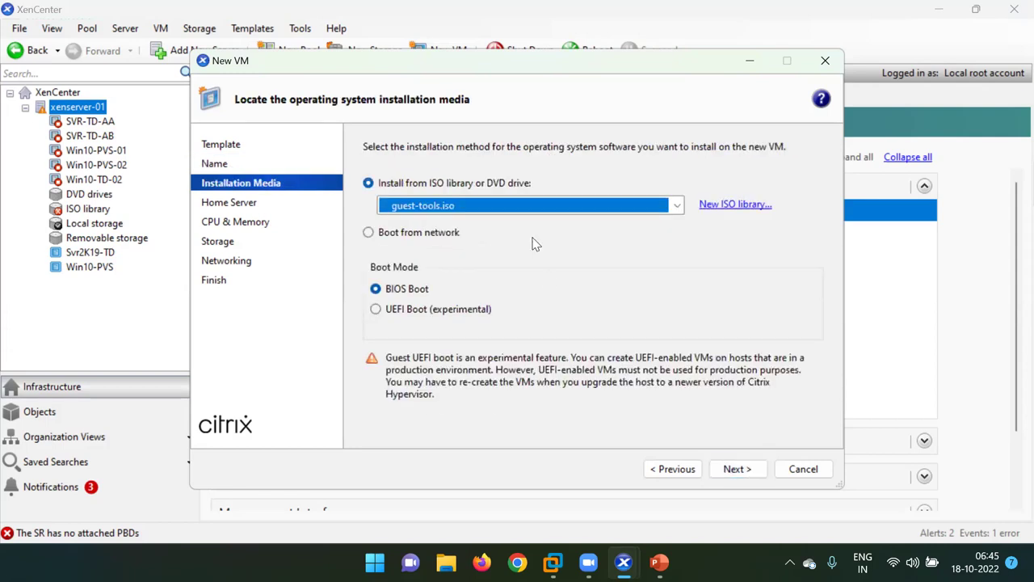
click(484, 207)
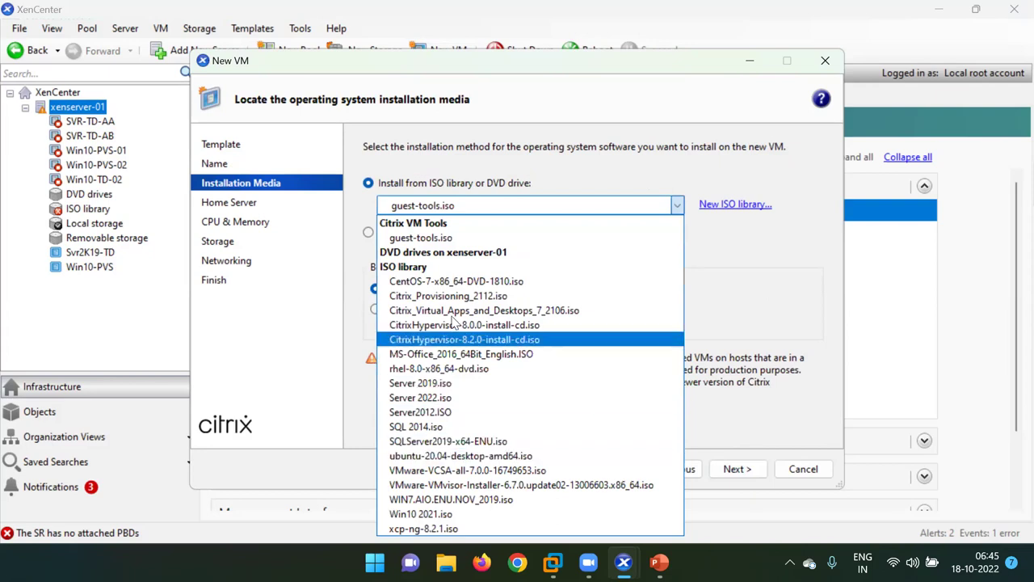
click(450, 384)
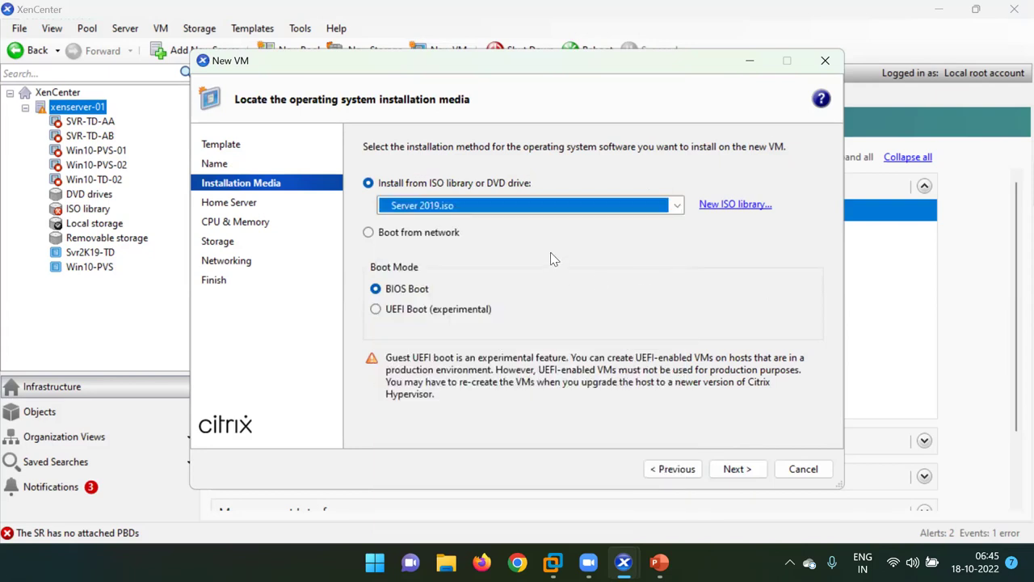
click(727, 460)
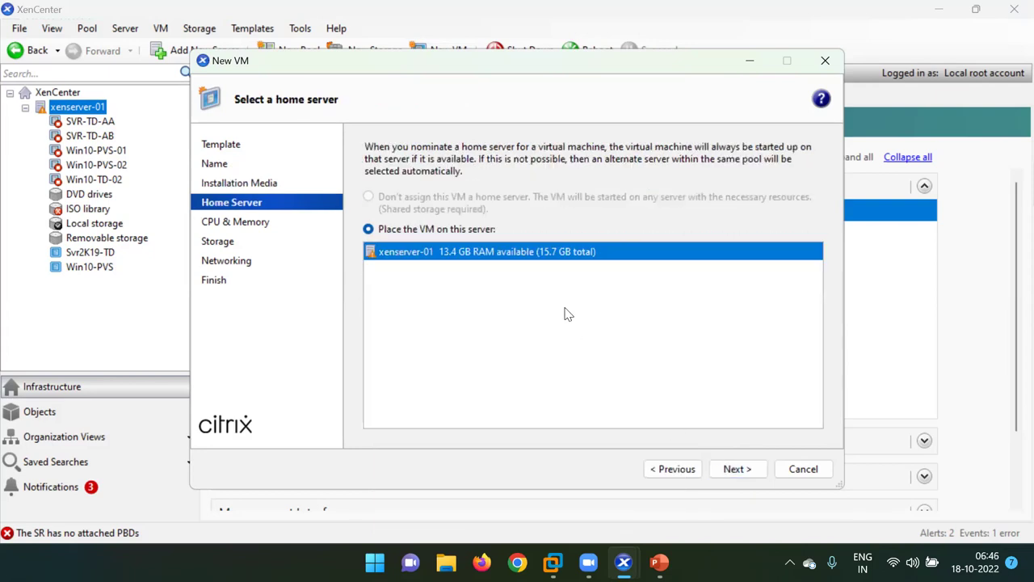
Step: Keep xenserver-01, 2 vCPUs, 2 GB memory, default 32 GB disk and network, then create the VM
click(730, 471)
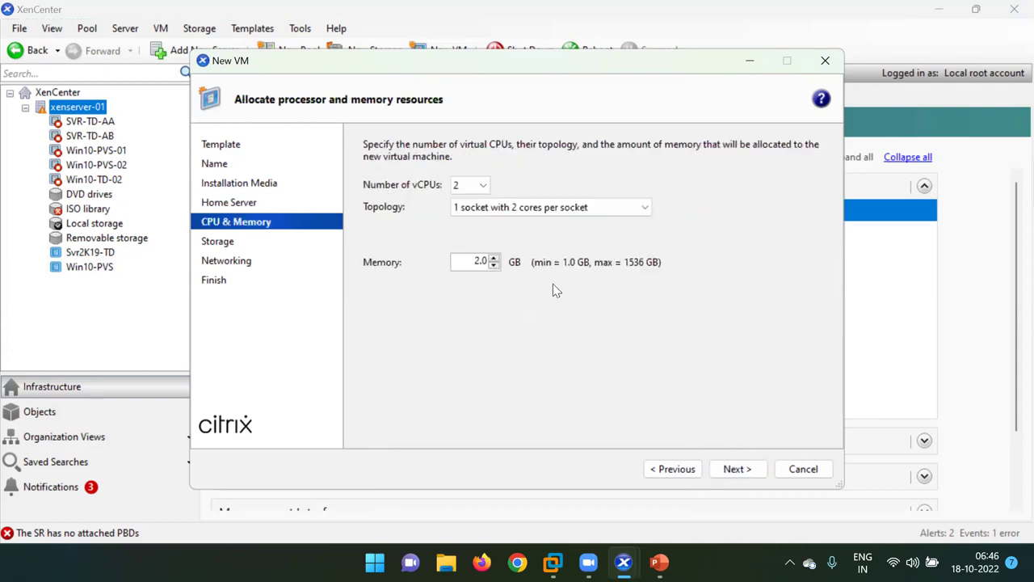
click(729, 467)
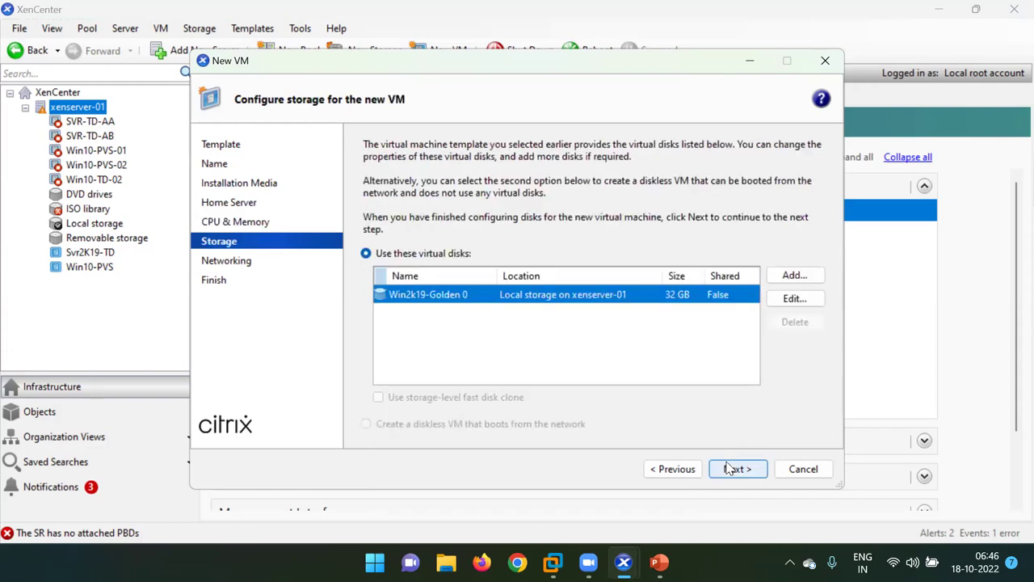
click(585, 296)
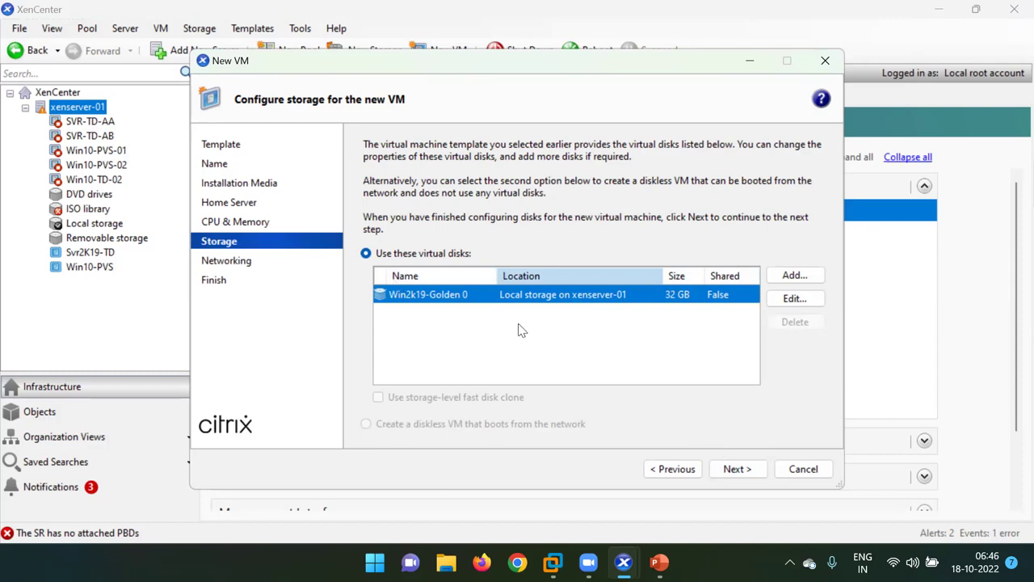
click(736, 471)
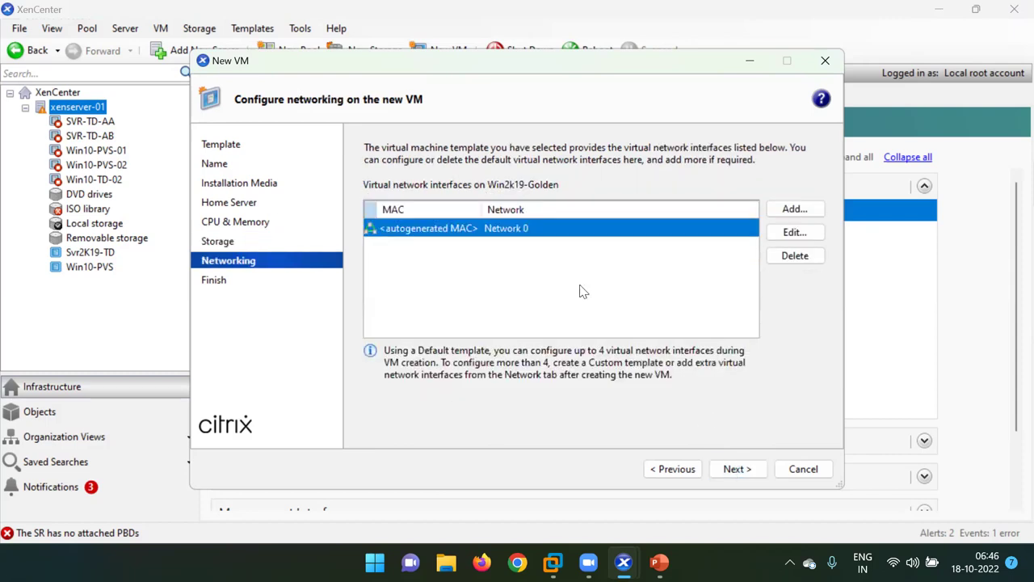
click(733, 468)
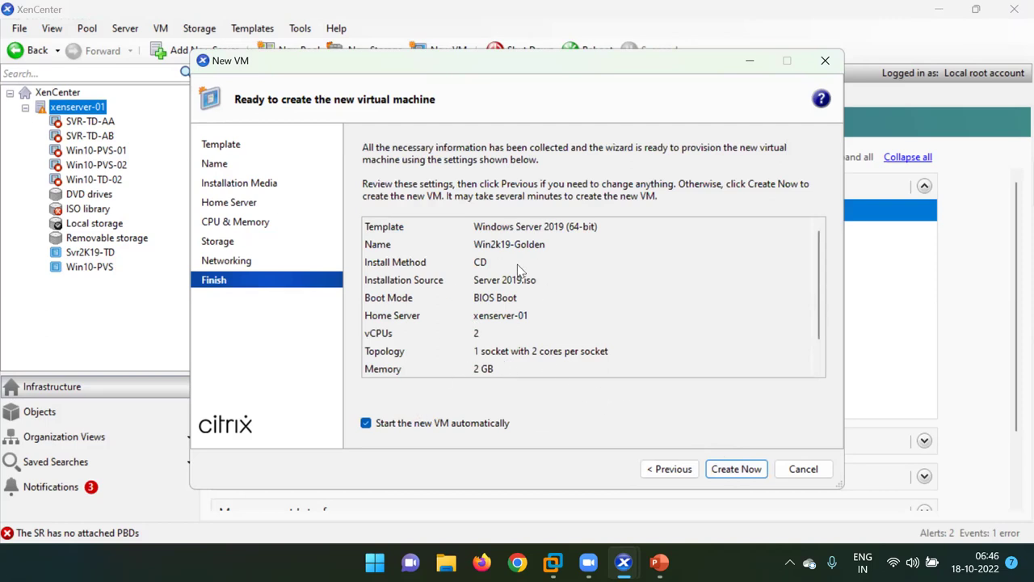
scroll(517, 264, down, 1)
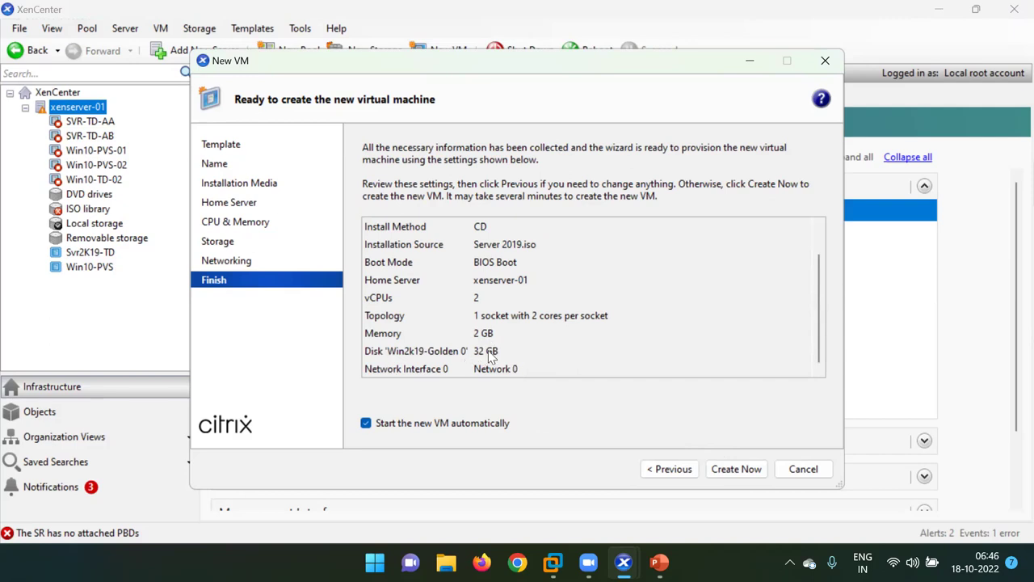
click(745, 470)
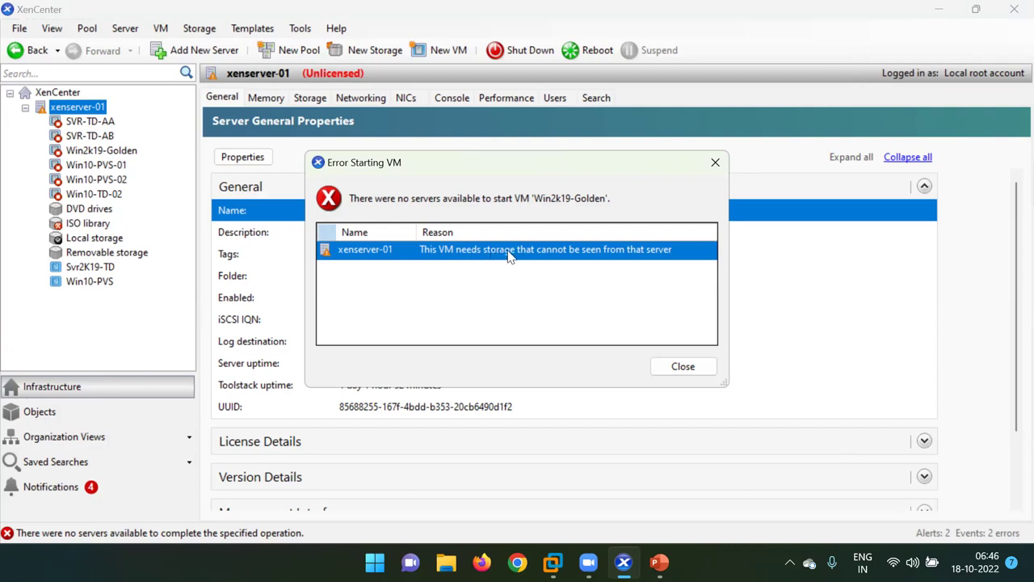
Step: Dismiss the Error Starting VM message about xenserver-01 not seeing the storage
click(683, 367)
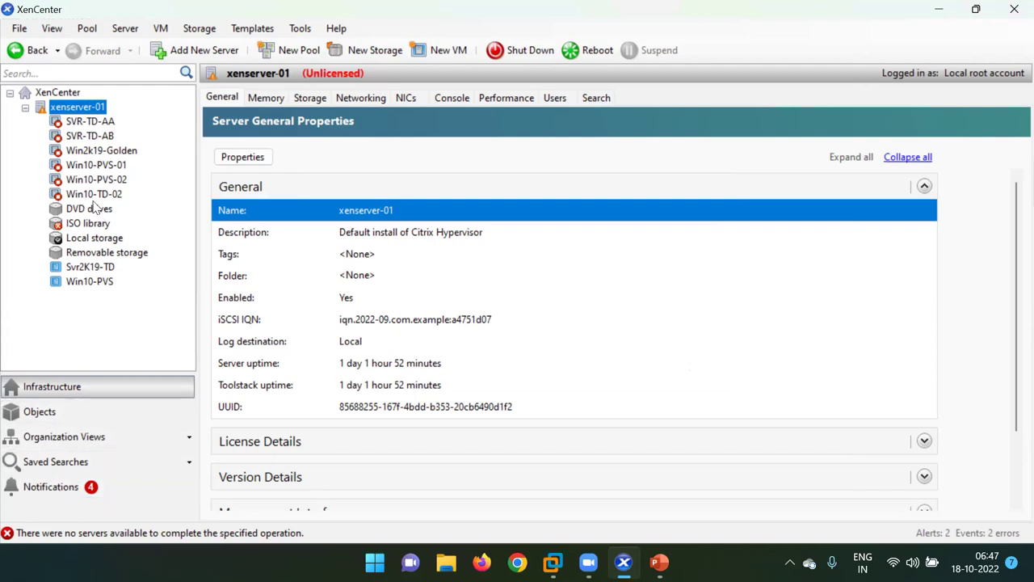
Step: Review xenserver-01's storage repositories, checking the local storage entry
click(94, 150)
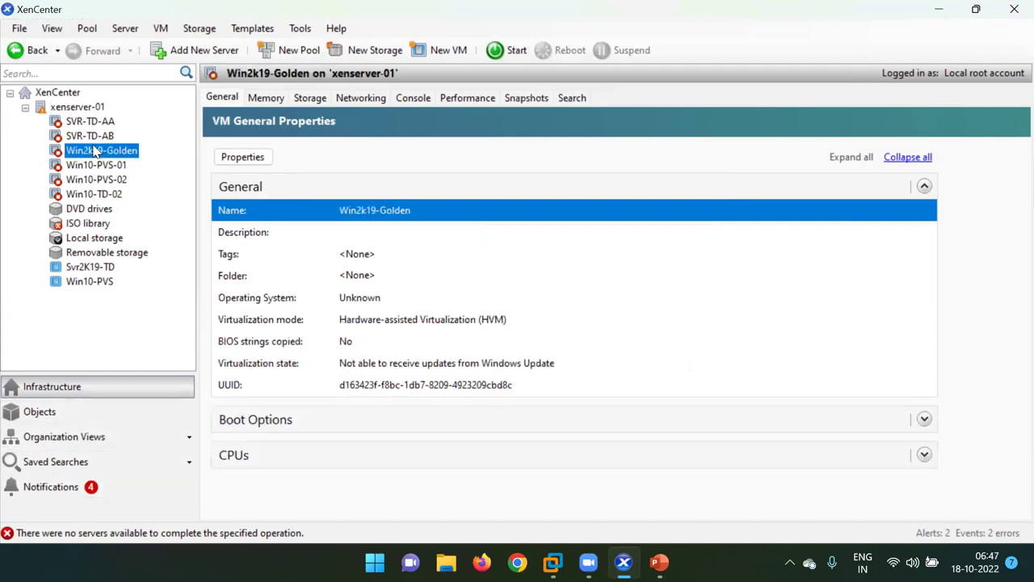
click(77, 107)
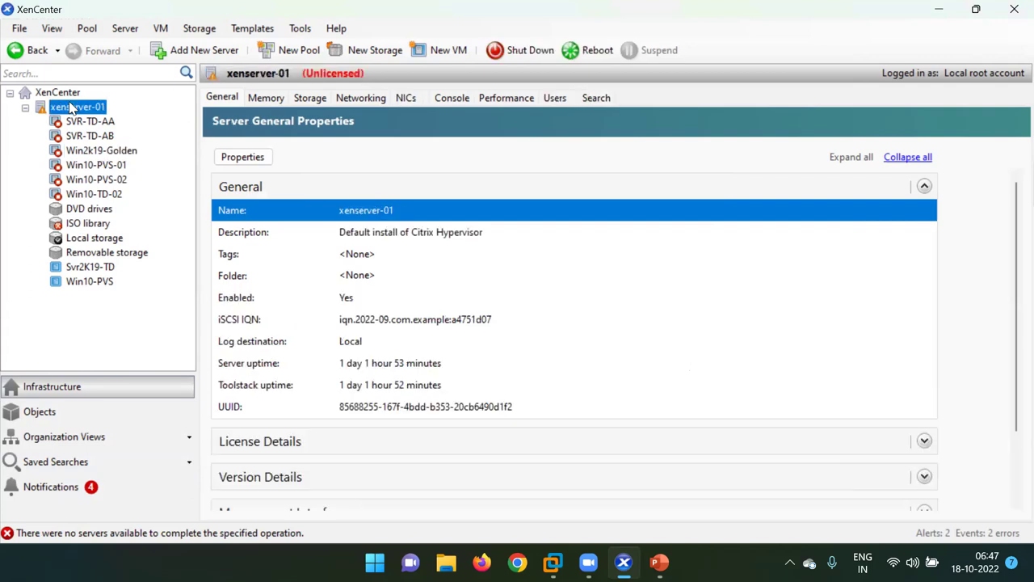
click(308, 98)
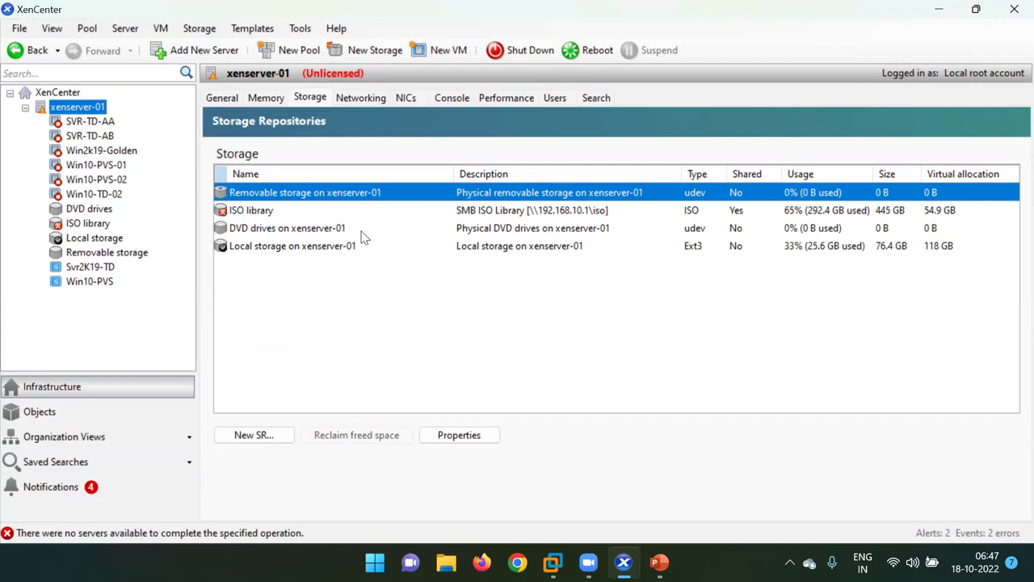
click(699, 254)
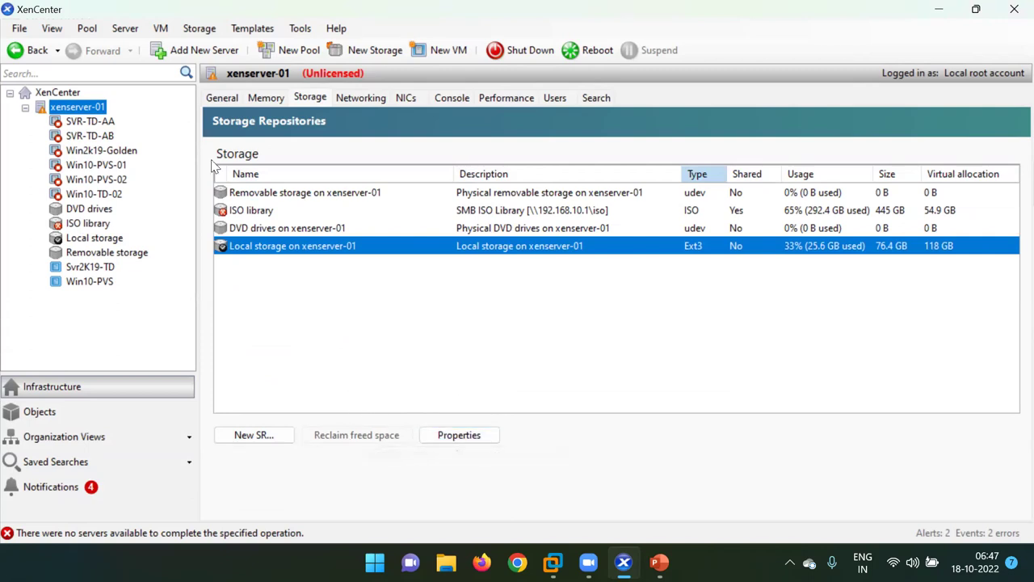
Step: Try starting Win2k19-Golden, cancel the unavailable-ISO warning, and select the ISO library
click(77, 122)
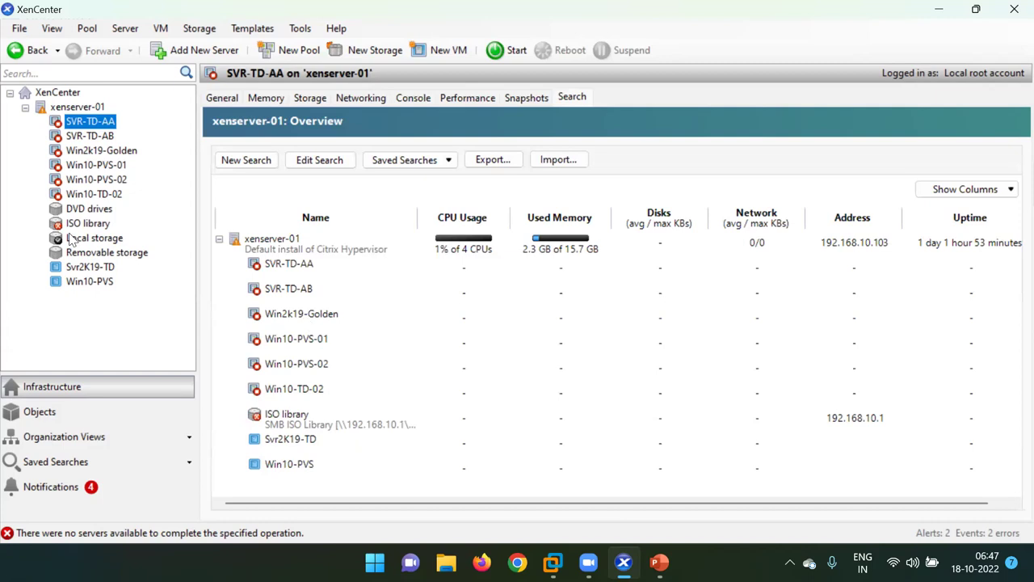
click(91, 151)
click(511, 54)
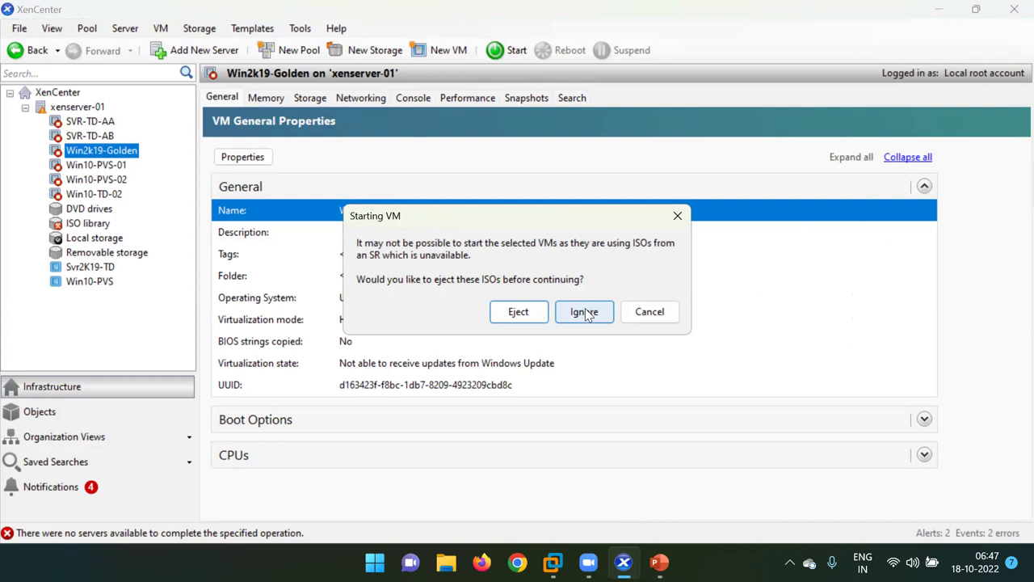
click(656, 312)
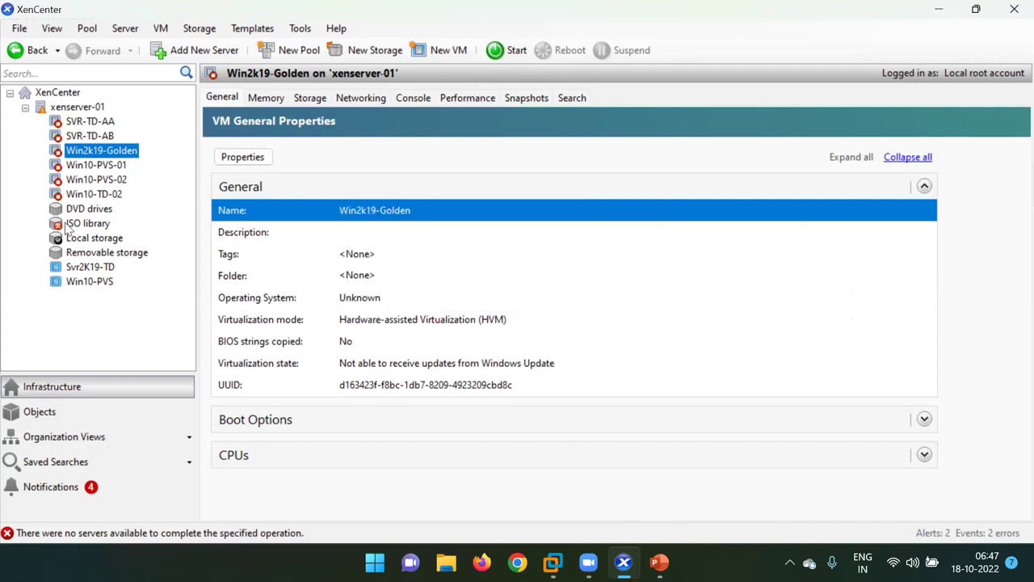
click(75, 227)
Step: Repair the ISO library SR so it reconnects to xenserver-01
right_click(76, 229)
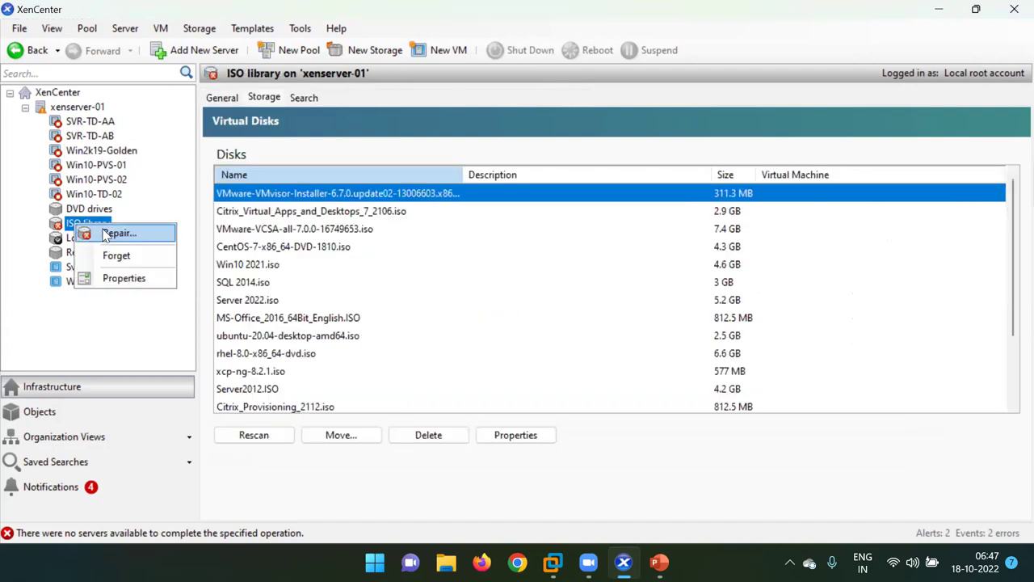
click(104, 232)
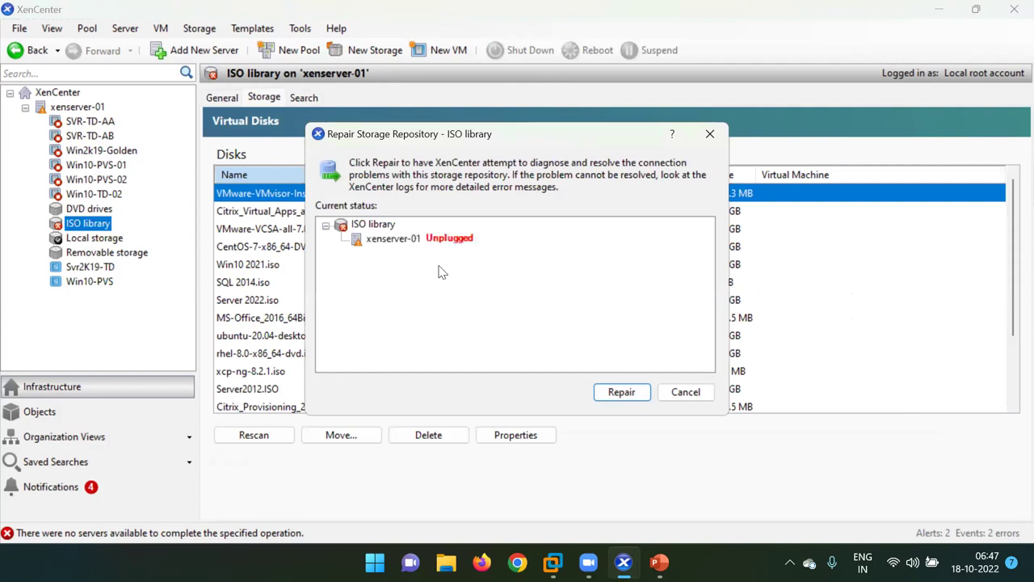
click(616, 394)
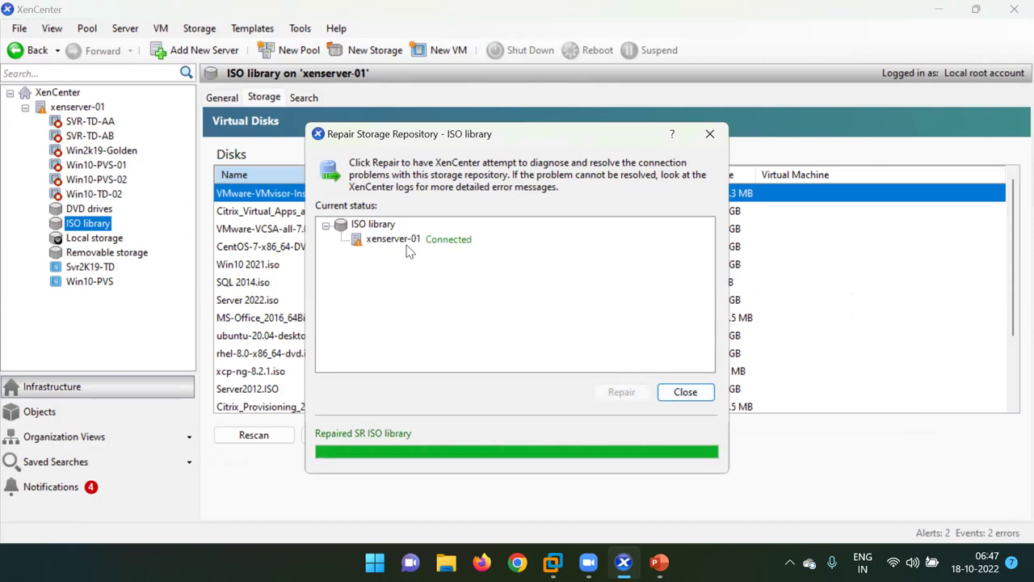
click(685, 393)
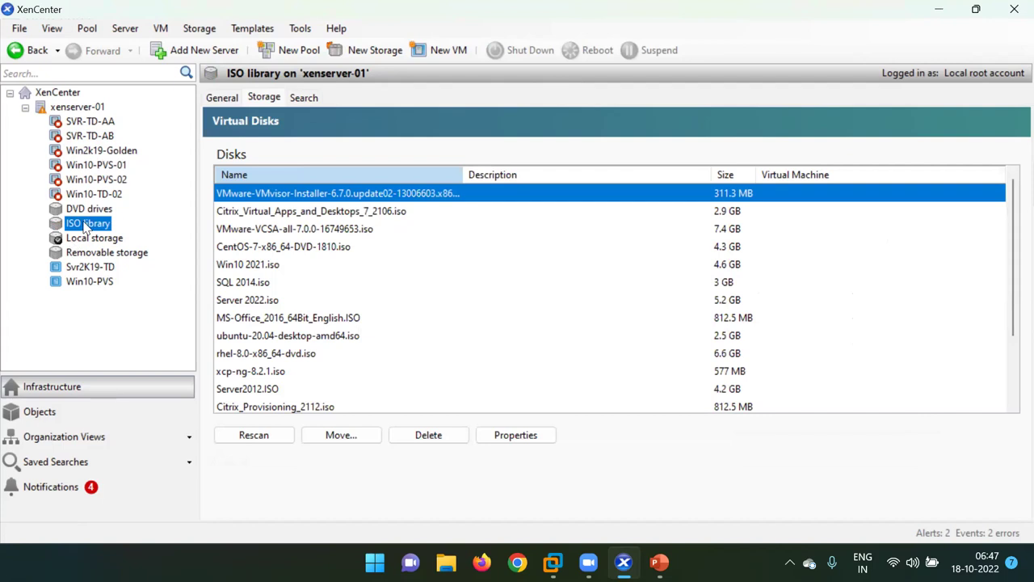
Step: Check the DVD drives, then show Win2k19-Golden's general properties
click(78, 211)
click(81, 224)
click(78, 210)
click(81, 223)
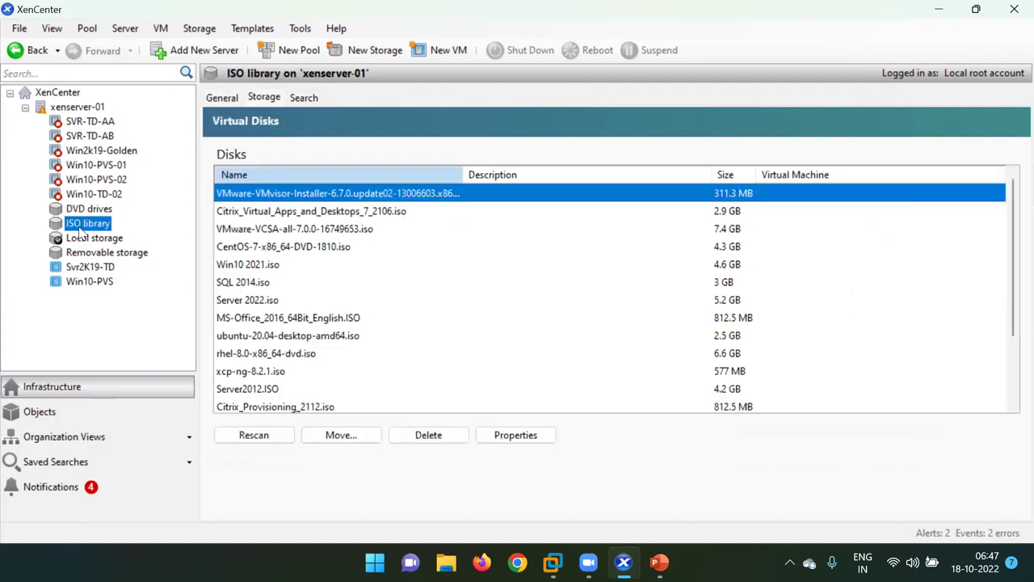
click(89, 152)
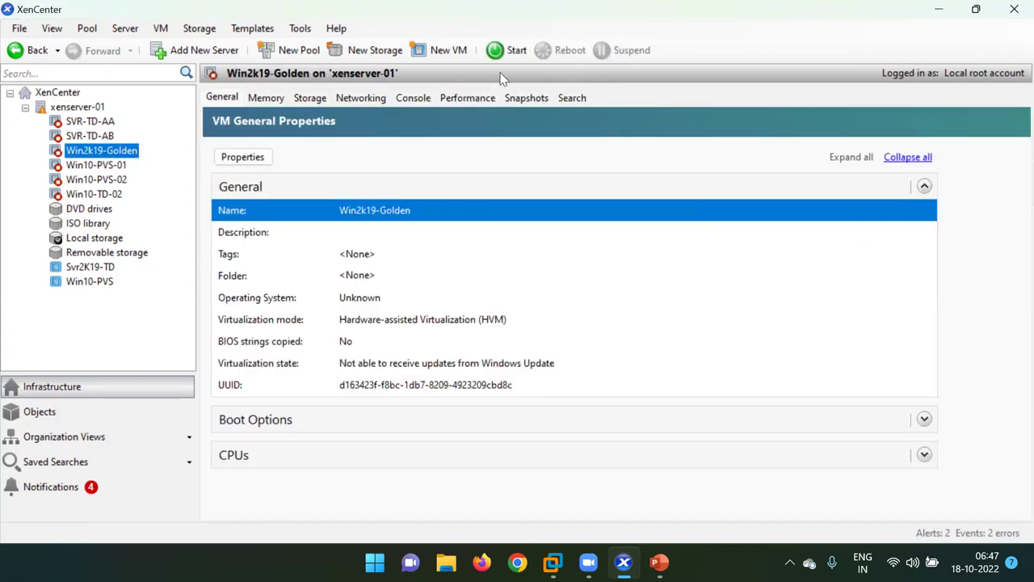
Step: Start Win2k19-Golden and watch its console, toggling fullscreen and checking General properties
click(506, 51)
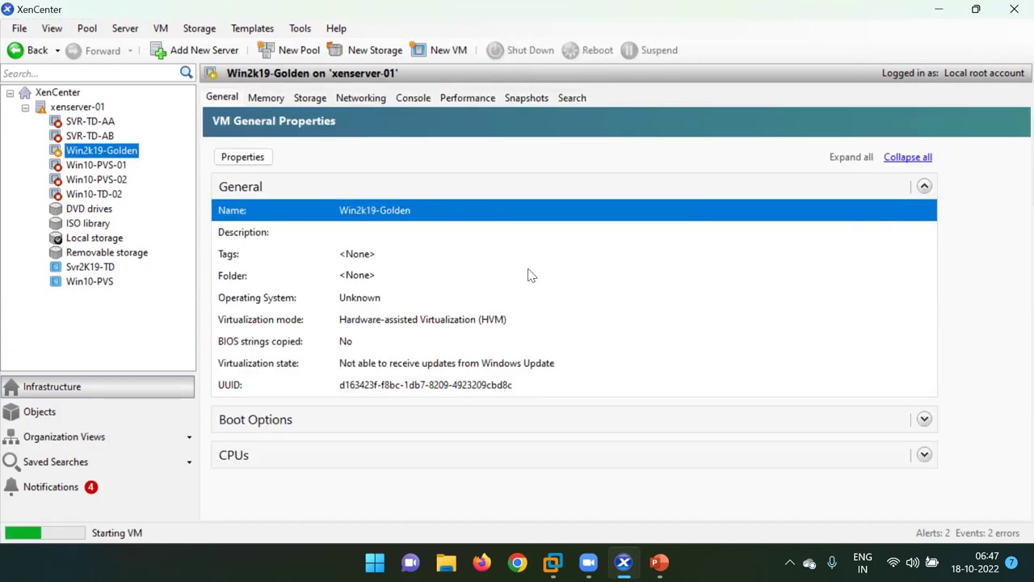
click(410, 98)
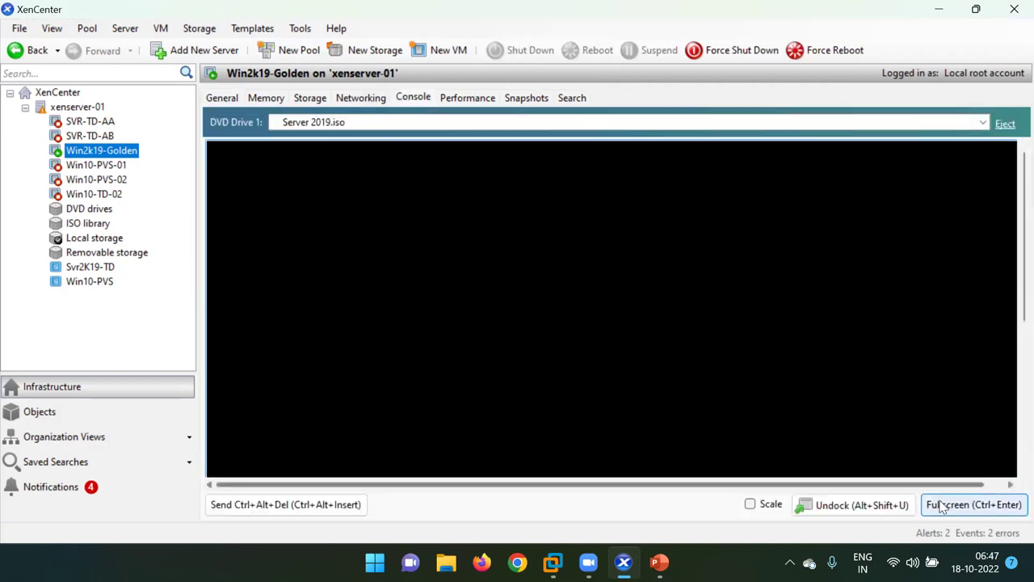
click(942, 506)
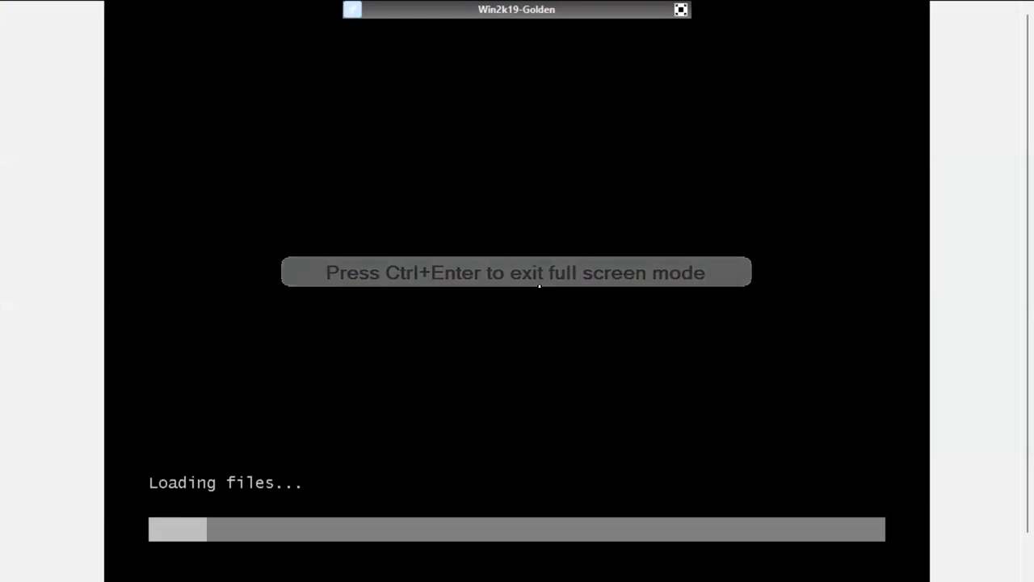
click(682, 12)
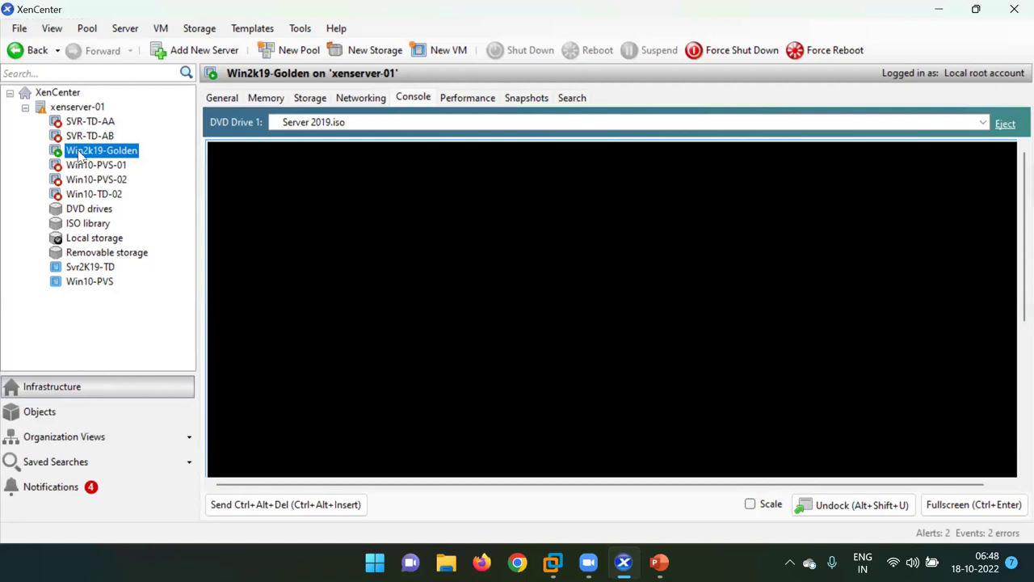
click(225, 102)
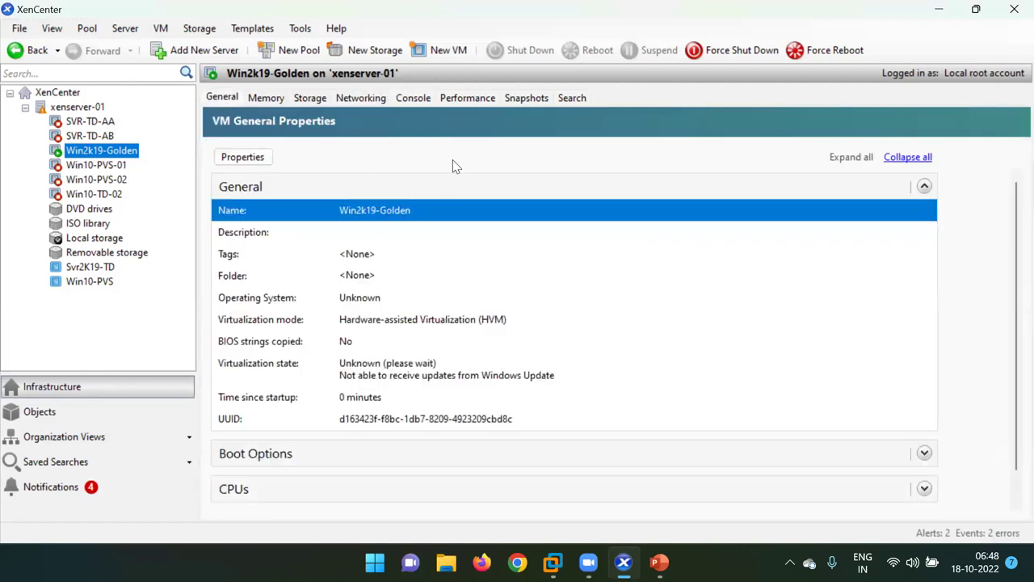
click(416, 99)
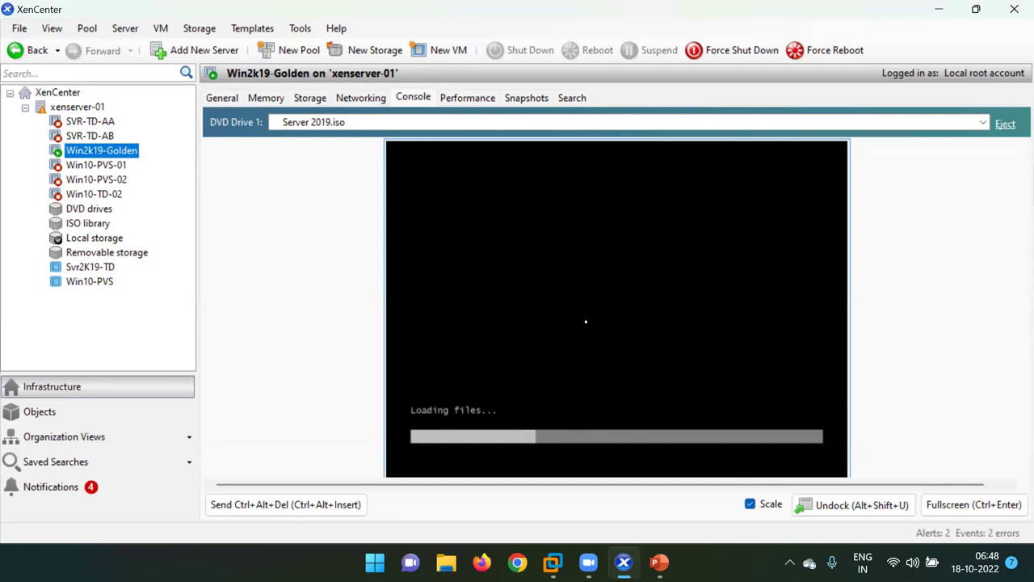
click(215, 97)
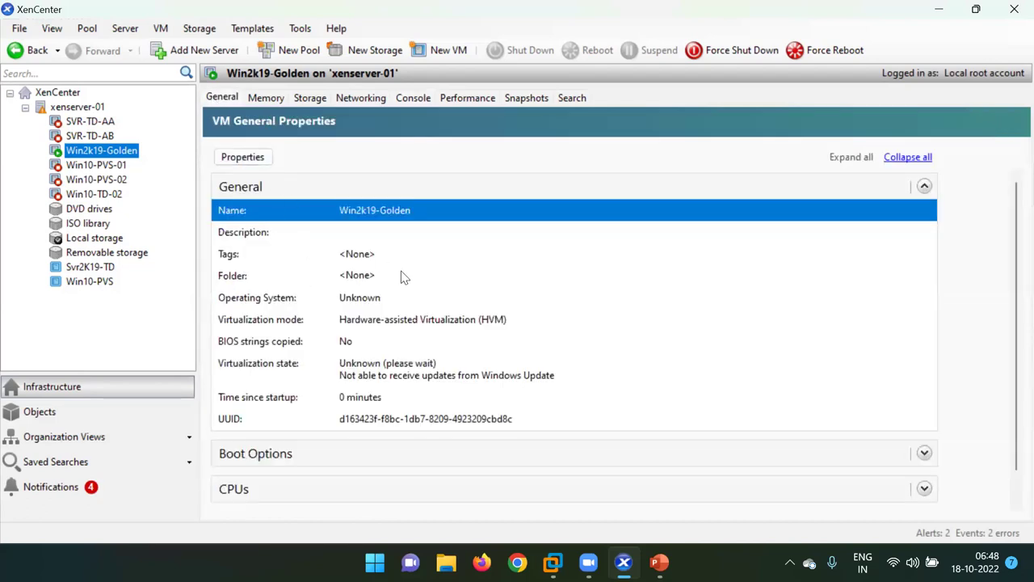
Step: Review the VM's memory allocation and its 32 GB virtual disk
scroll(350, 304, down, 1)
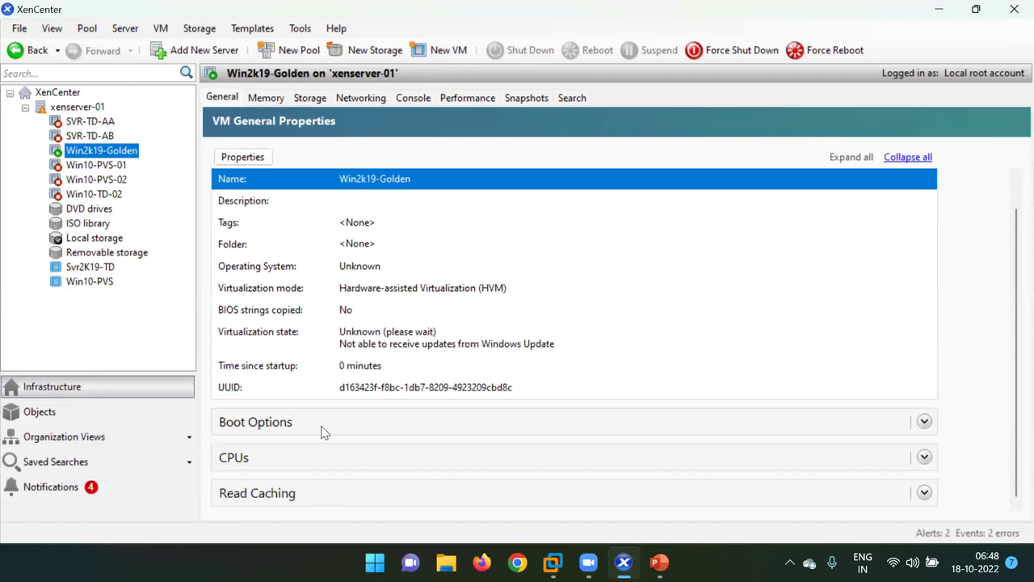
click(273, 98)
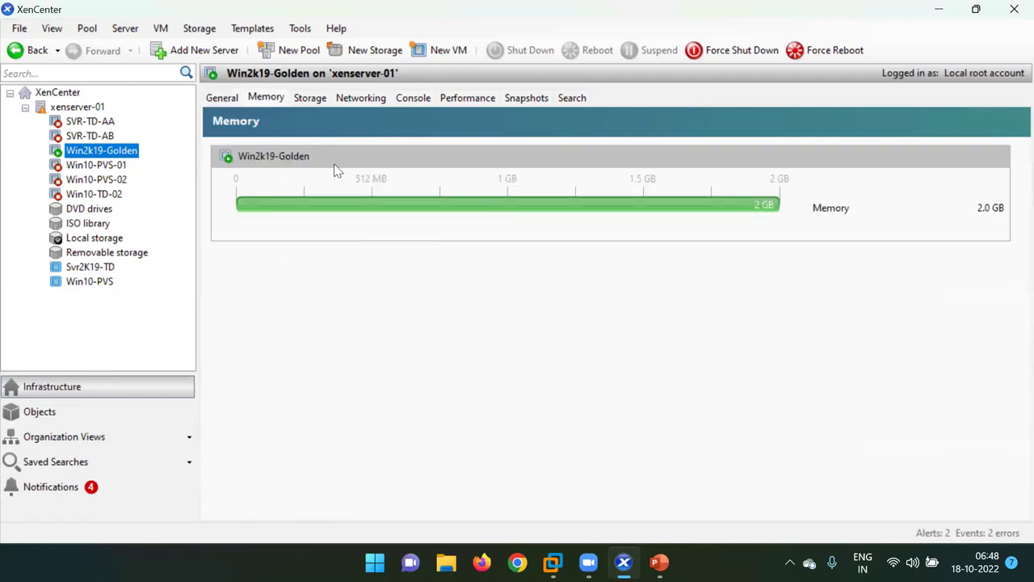
click(304, 100)
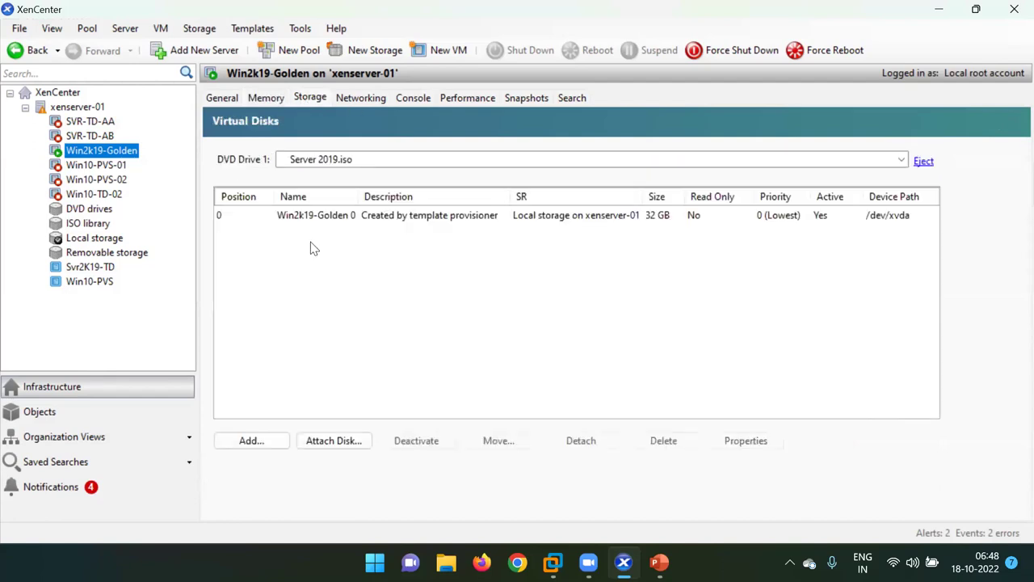
click(358, 220)
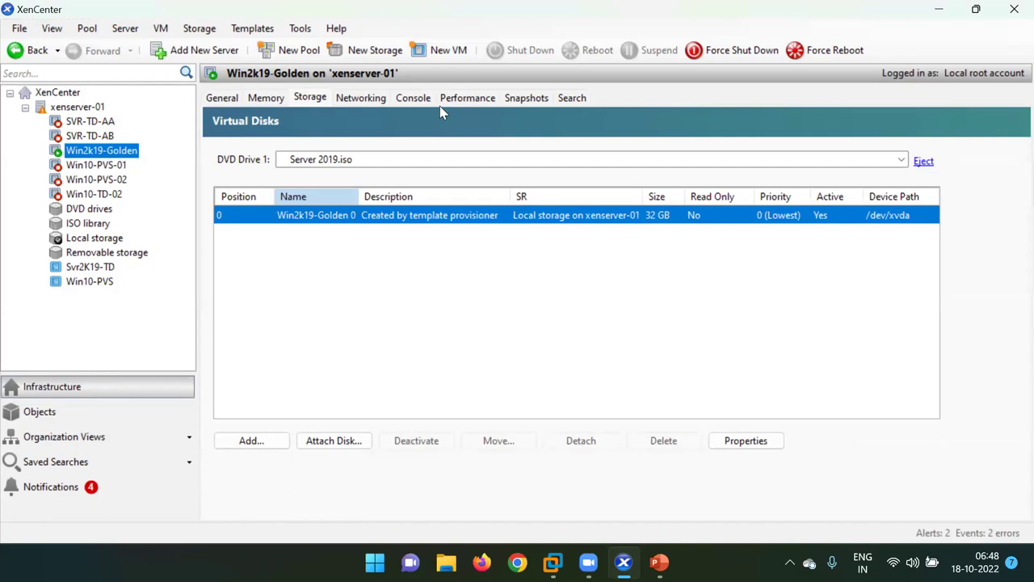
Step: Check performance graphs, snapshots and the server's VM overview, then return to the console
click(467, 100)
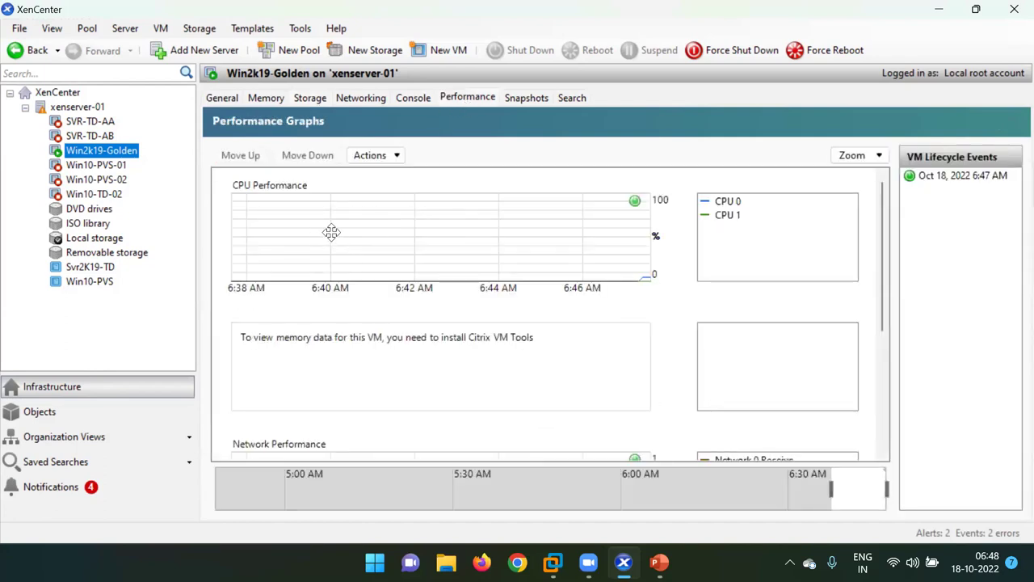
scroll(370, 330, down, 5)
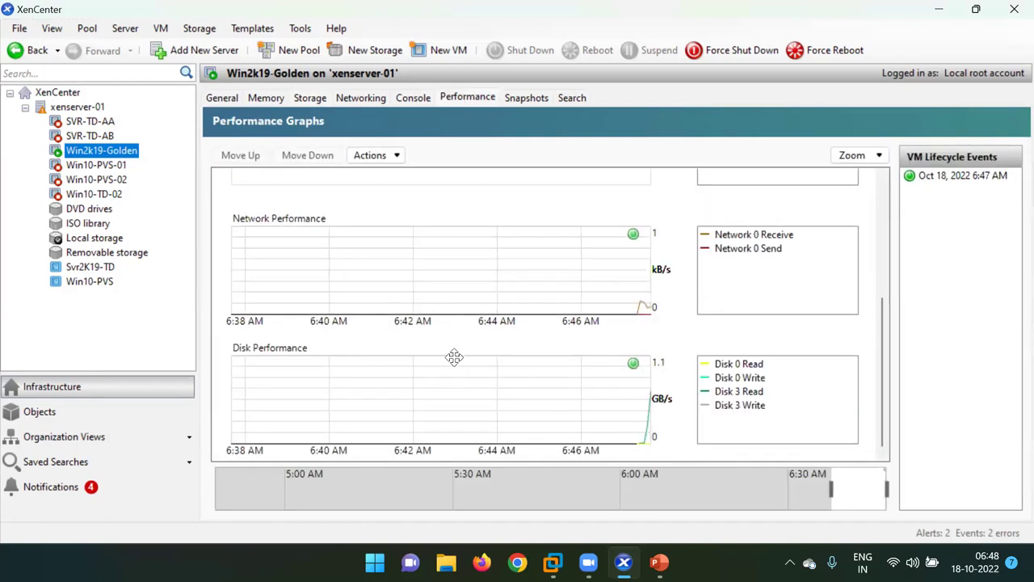
scroll(458, 395, up, 5)
click(529, 97)
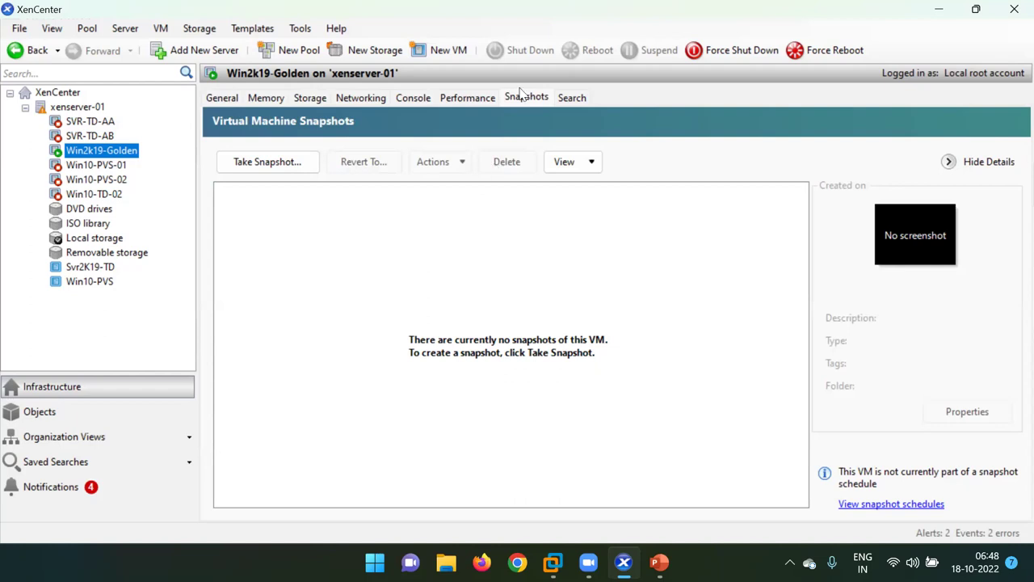
click(572, 97)
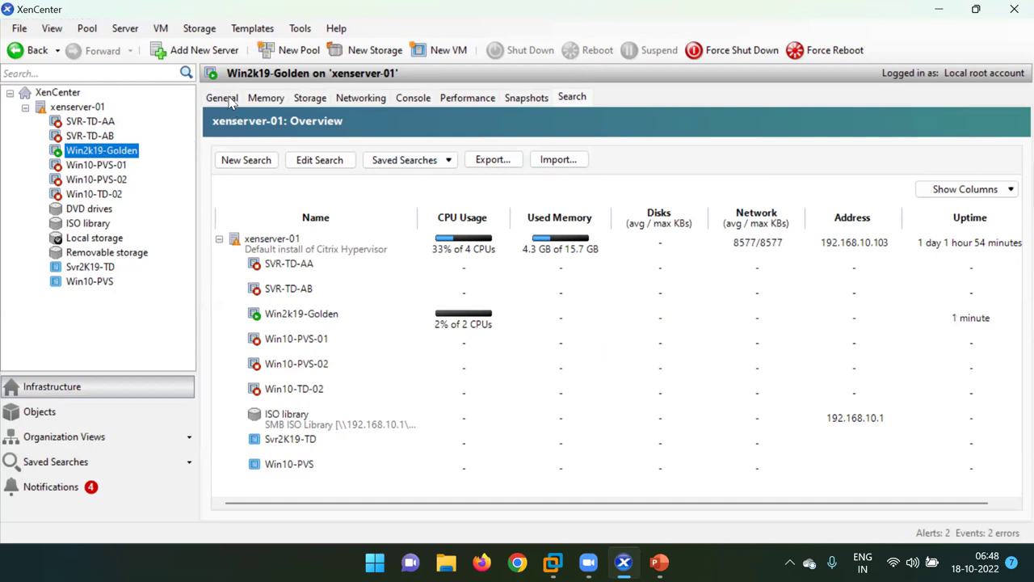
click(412, 102)
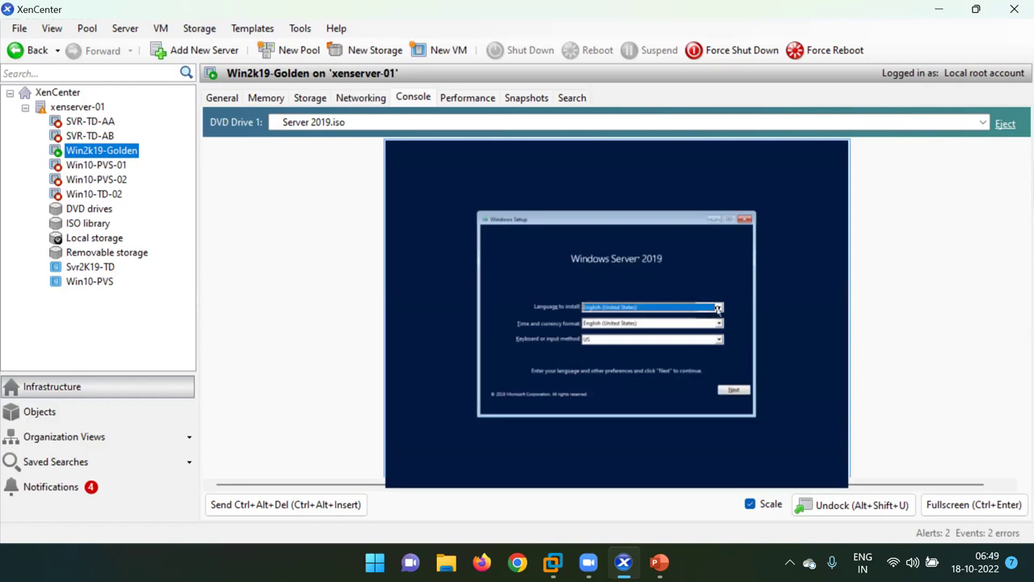
Step: In fullscreen, keep default language, begin install, and select Standard Evaluation (Desktop Experience)
click(954, 503)
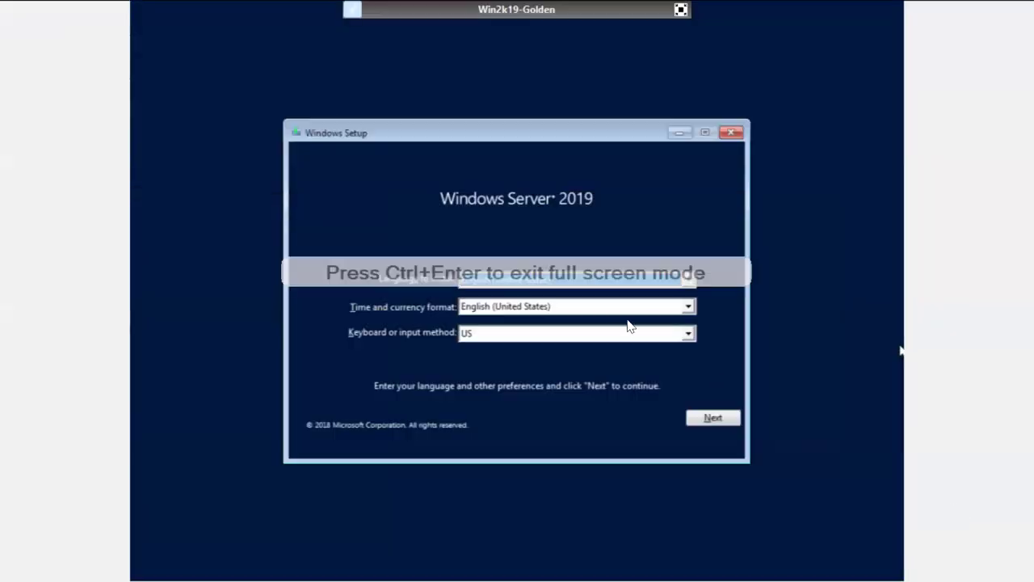
click(701, 419)
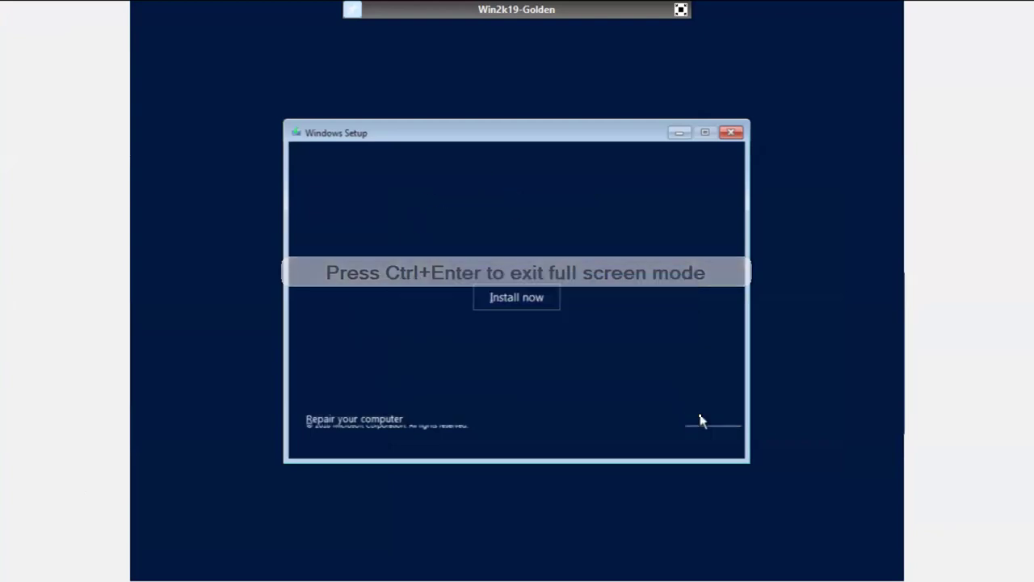
click(490, 297)
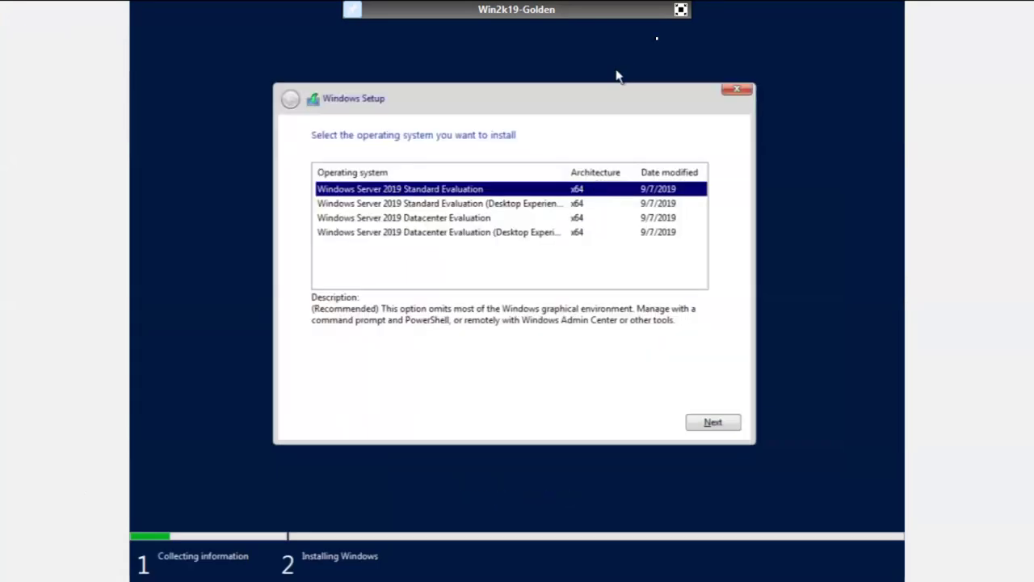
click(392, 207)
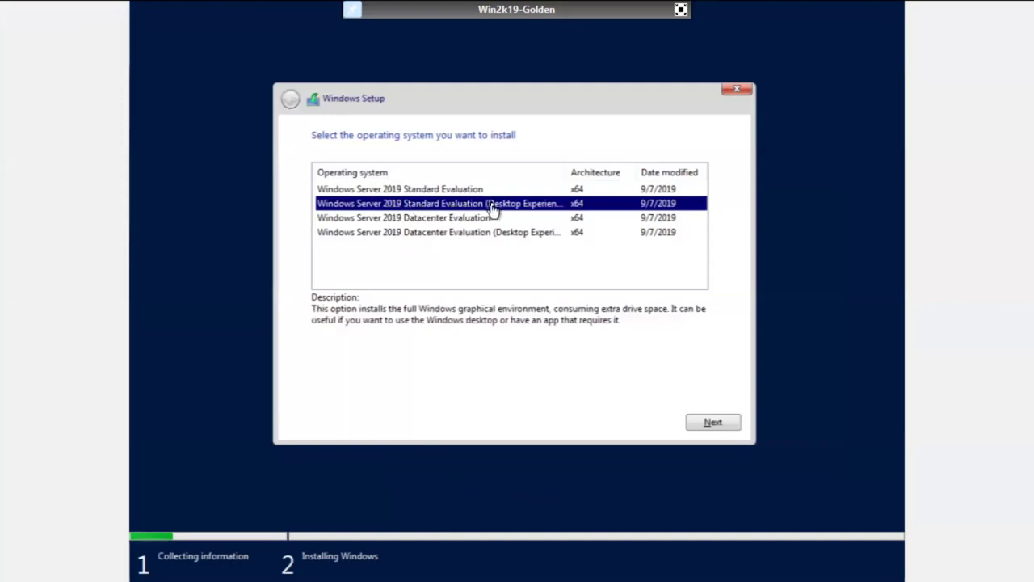
click(708, 421)
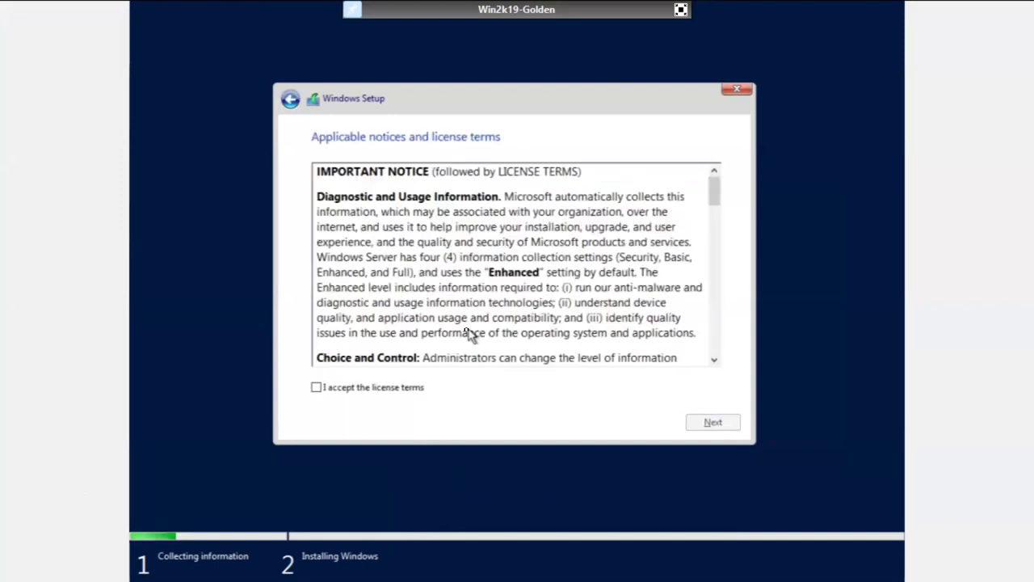
Step: Accept the license and start a Custom install on the selected drive, then exit fullscreen
click(361, 392)
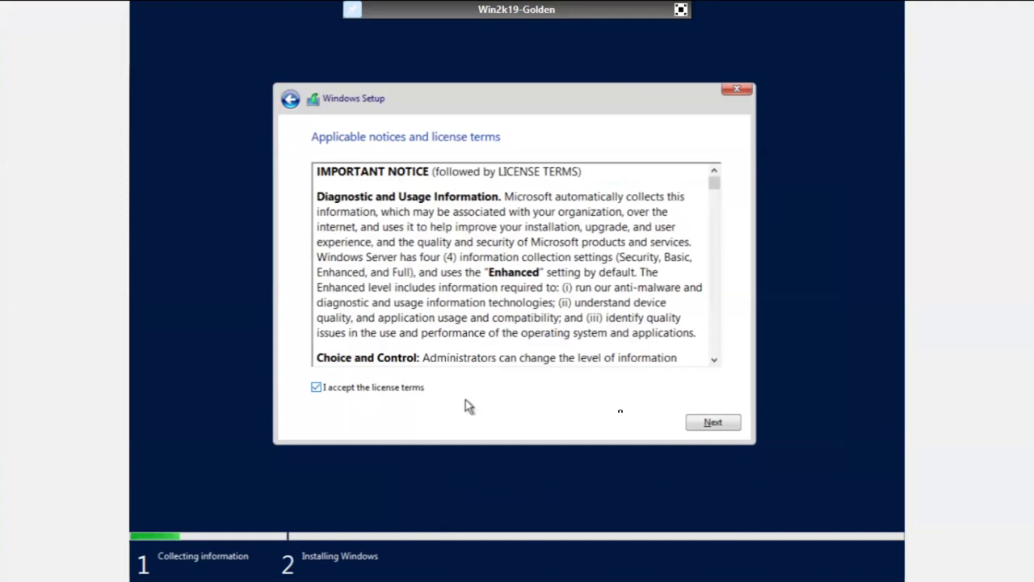
click(721, 425)
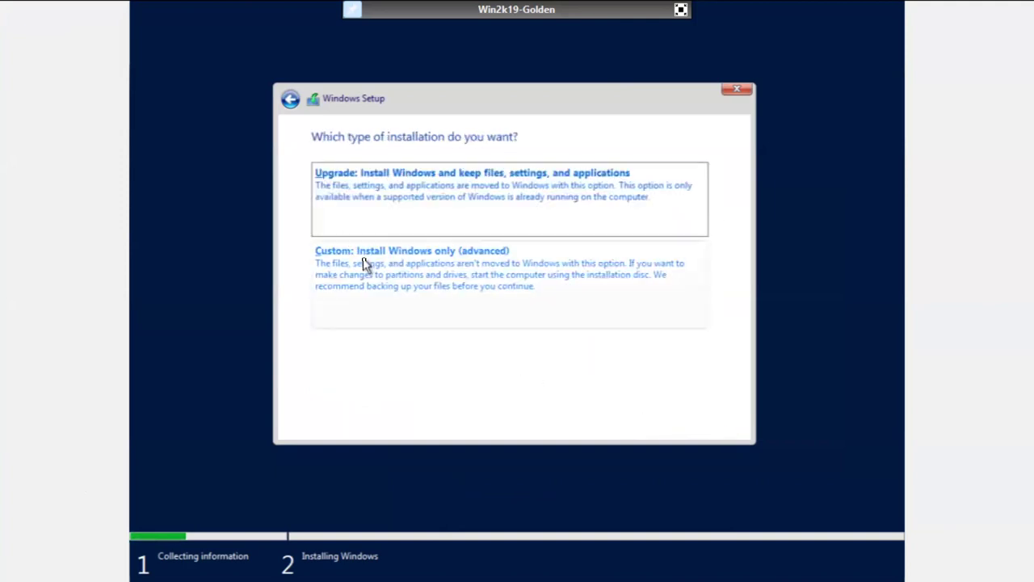
click(363, 264)
click(704, 424)
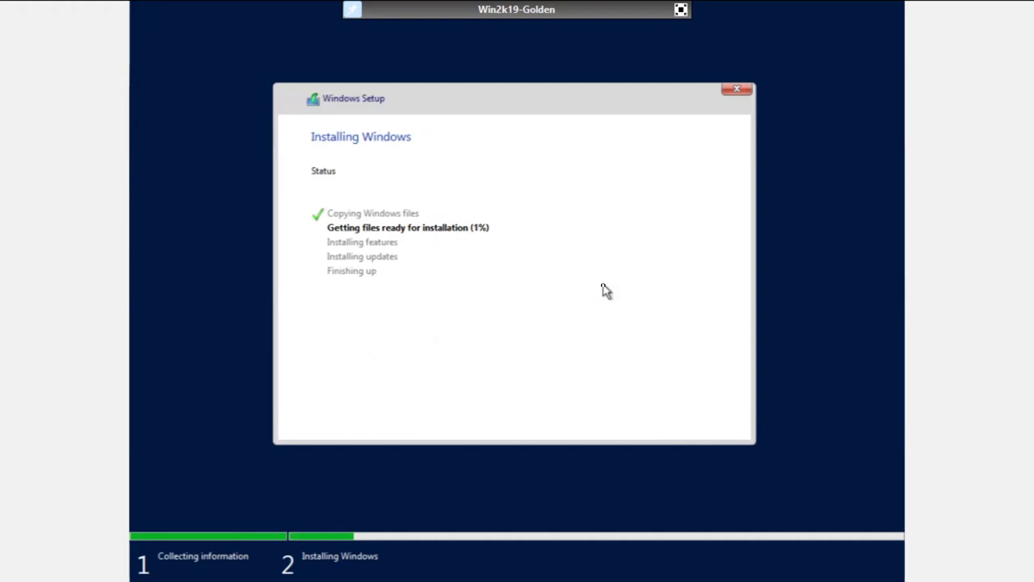
click(681, 10)
Step: Minimize XenCenter and open Network Connections (ncpa.cpl) maximized
click(940, 10)
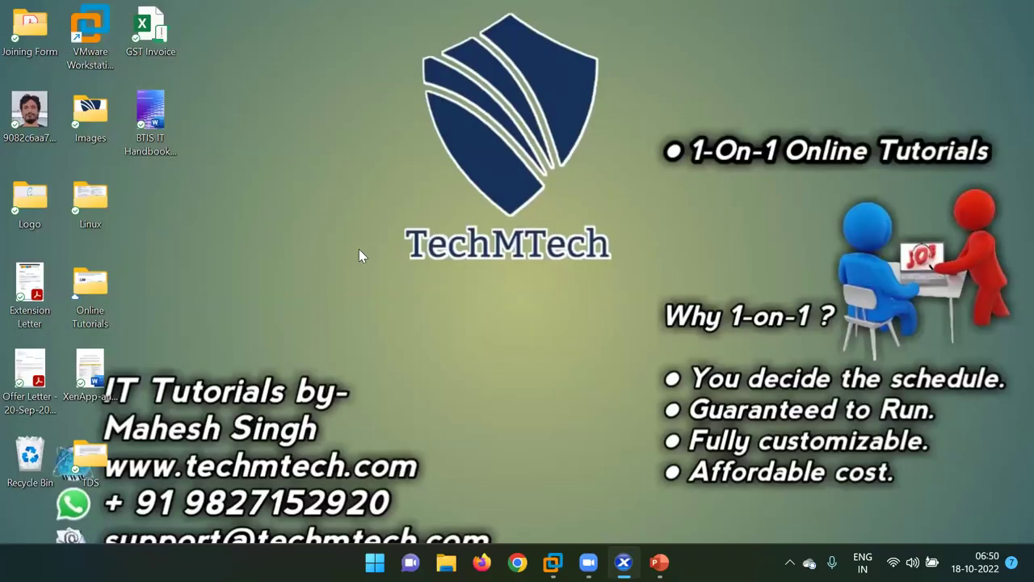
key(super+r)
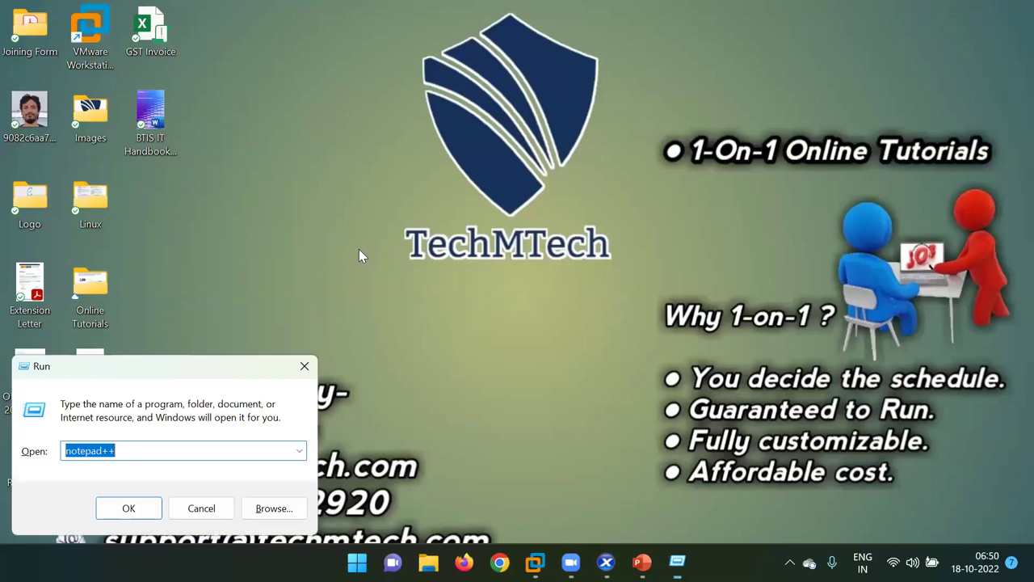
text(ncp)
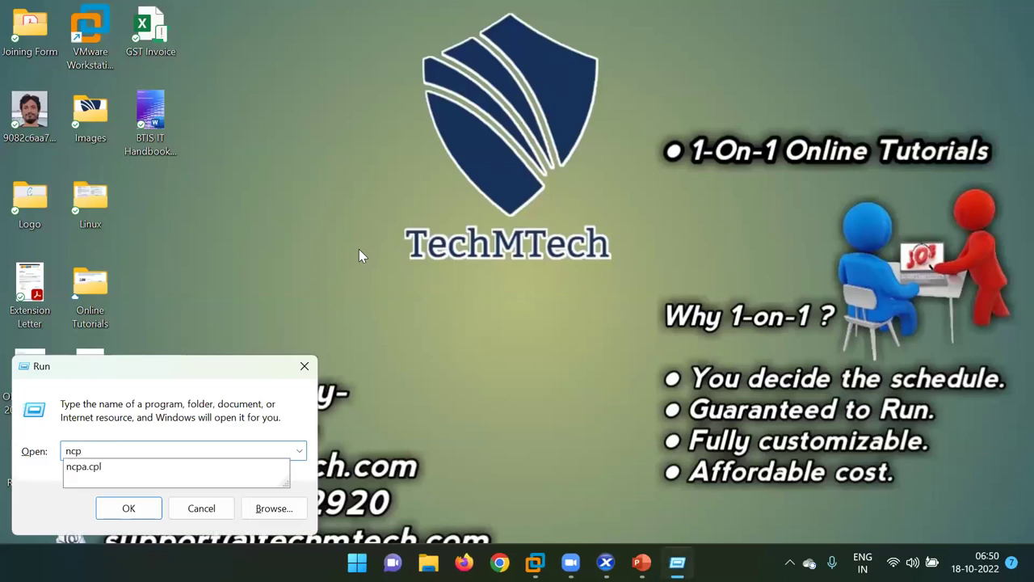
key(Down)
key(Return)
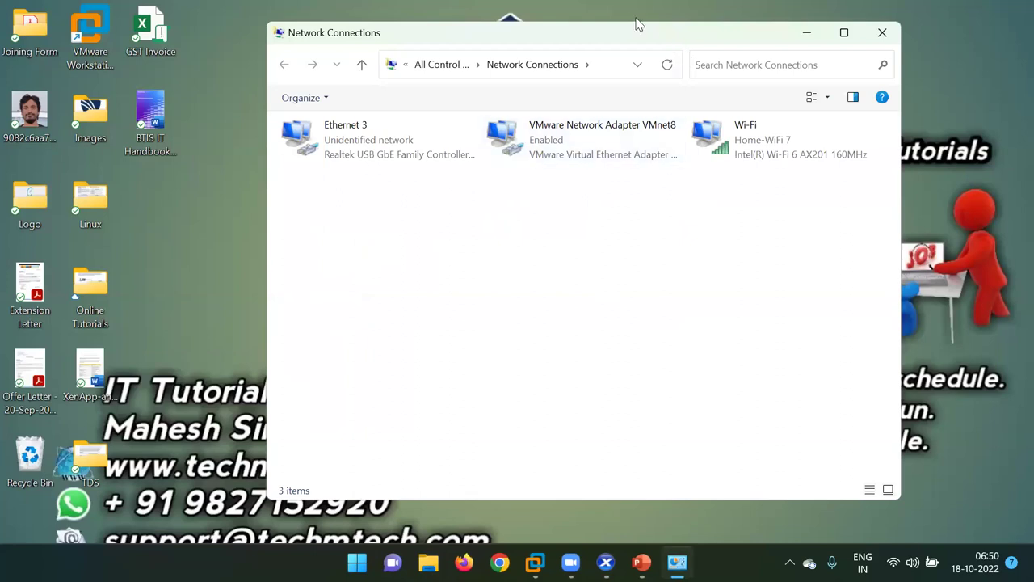
double_click(633, 34)
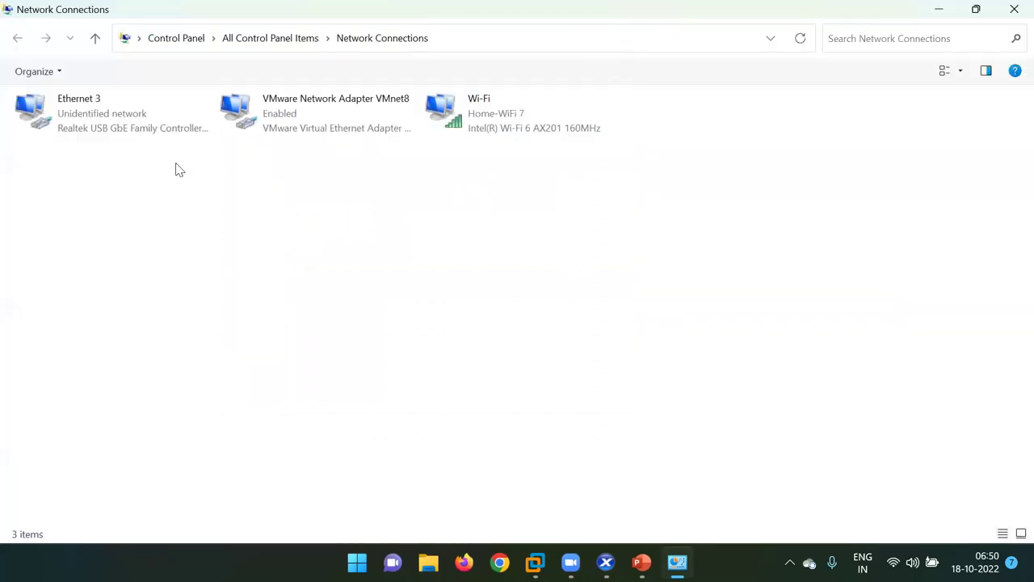
Step: Check Ethernet 3's IPv4 192.168.10.1, mask 255.255.255.0 and gateway 192.168.10.2, then close
double_click(76, 127)
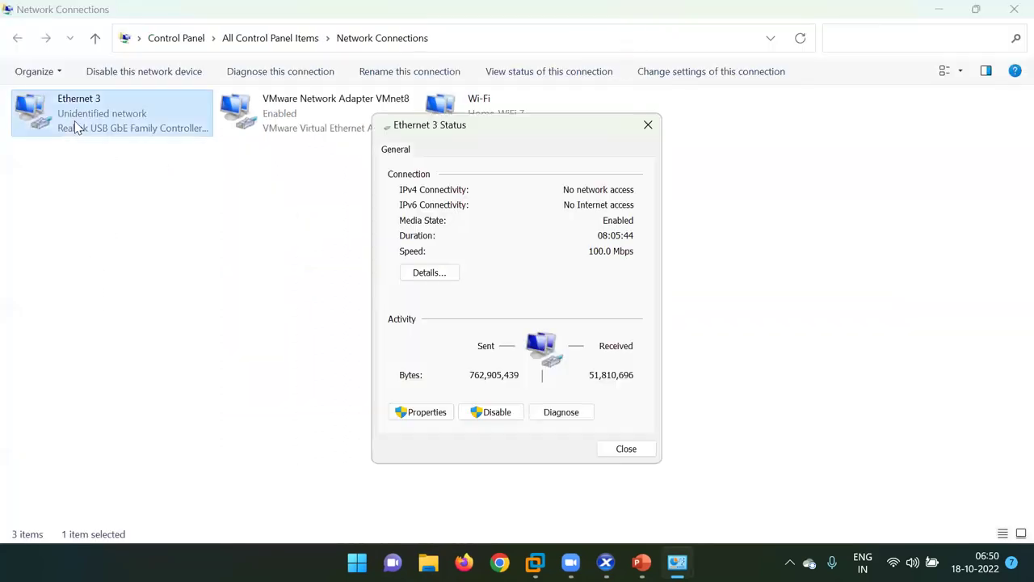
click(433, 277)
click(526, 260)
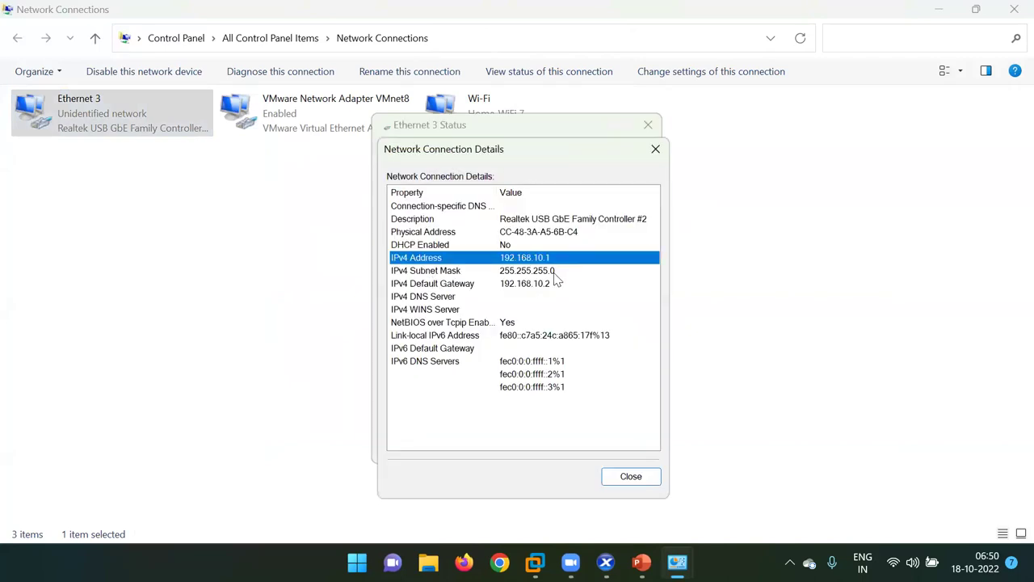
click(531, 272)
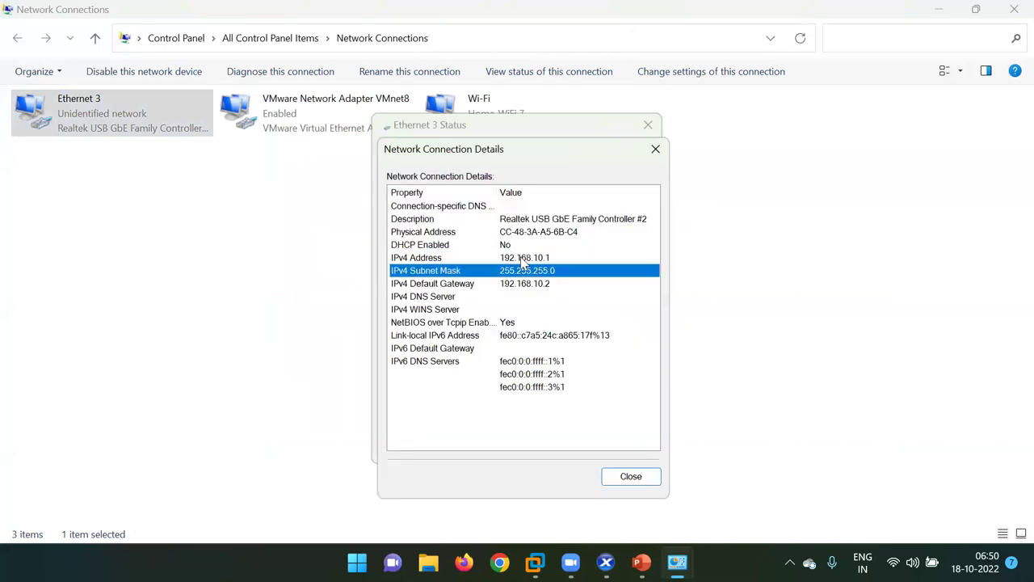
click(523, 260)
click(607, 472)
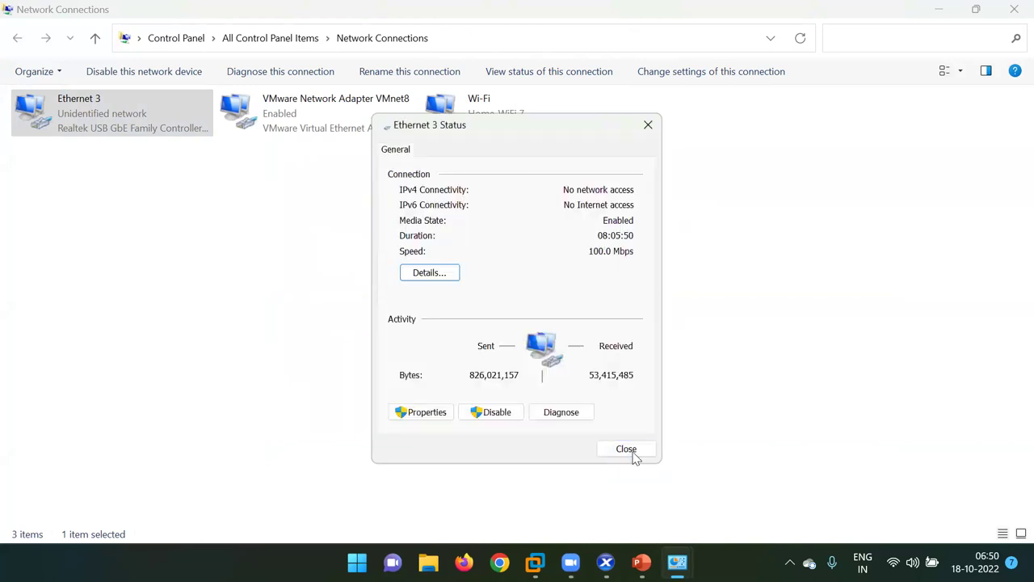
click(634, 453)
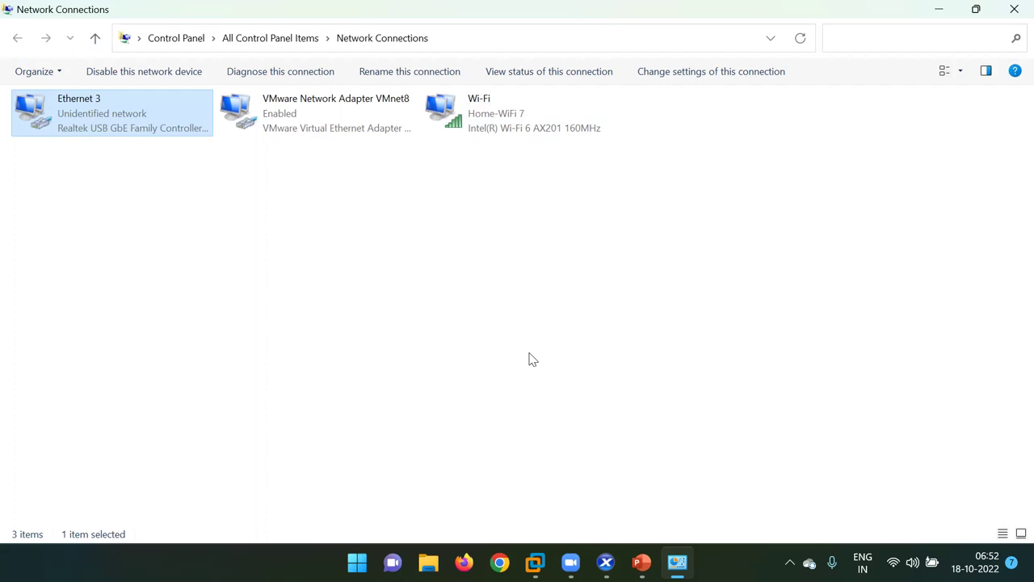
Step: Close the Ethernet 3 Status dialog and bring up the Windows Server 2019 VM in VMware Workstation
click(515, 552)
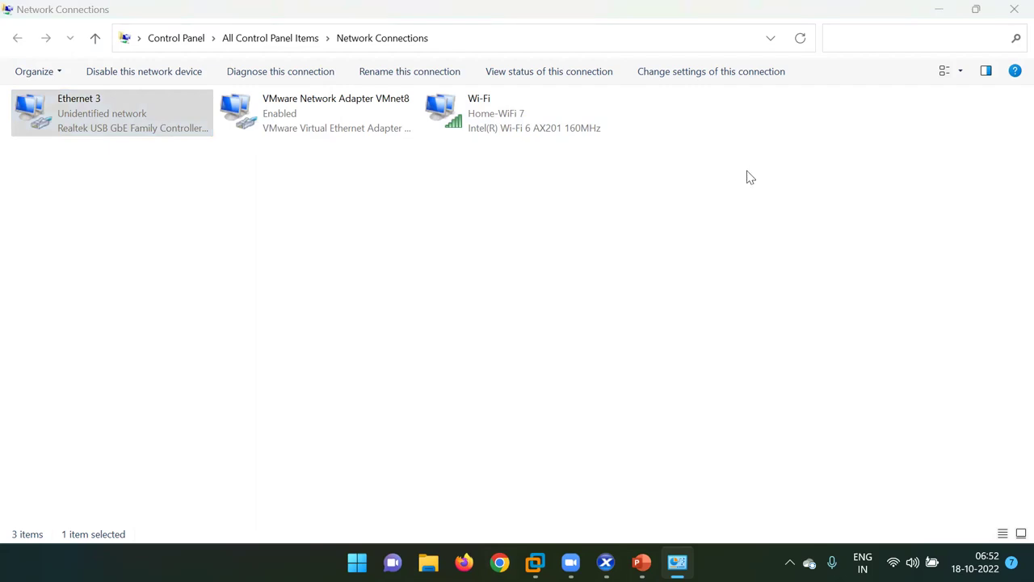
click(554, 259)
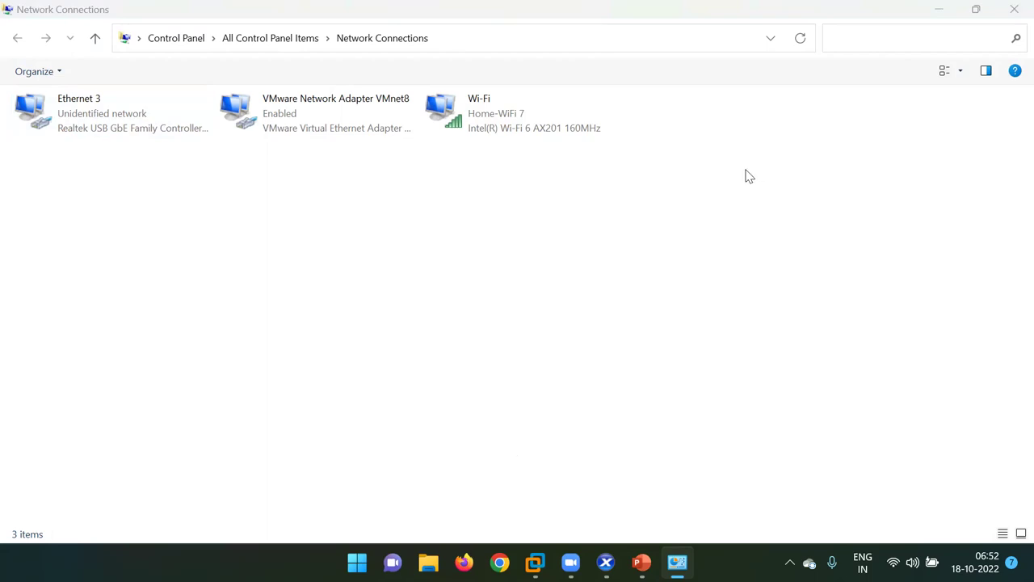
click(488, 273)
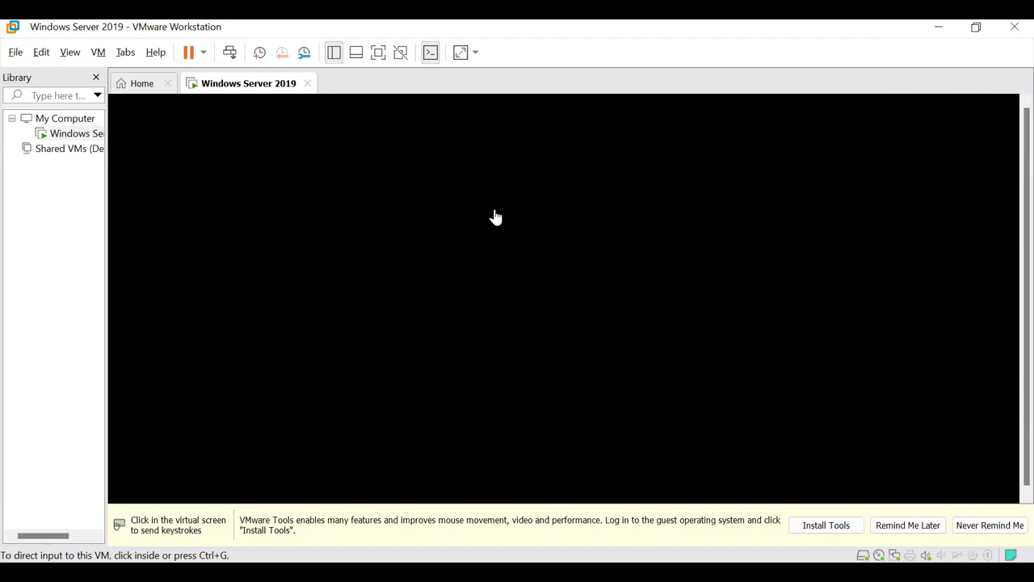
Step: Review Ethernet0's IPv4 (192.168.126.149, gateway 192.168.126.2, DNS 192.168.126.149), close it, and minimize Network Connections
click(547, 316)
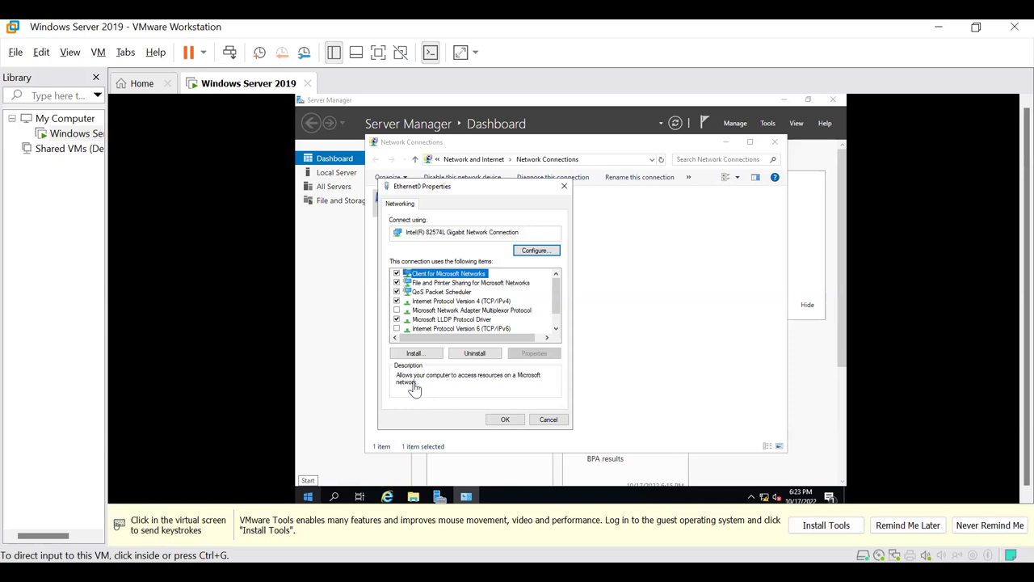
click(455, 302)
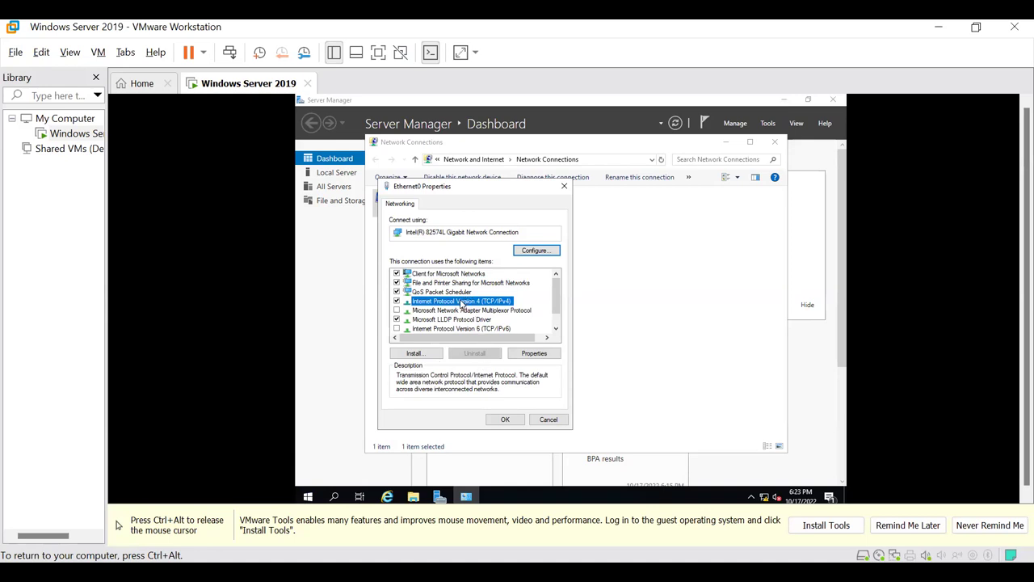
double_click(462, 304)
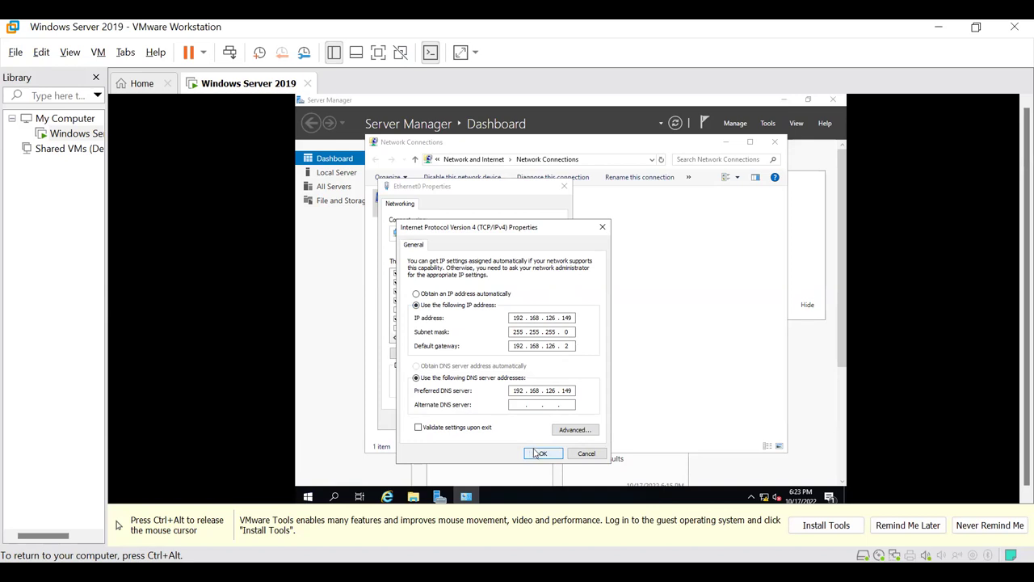
click(533, 455)
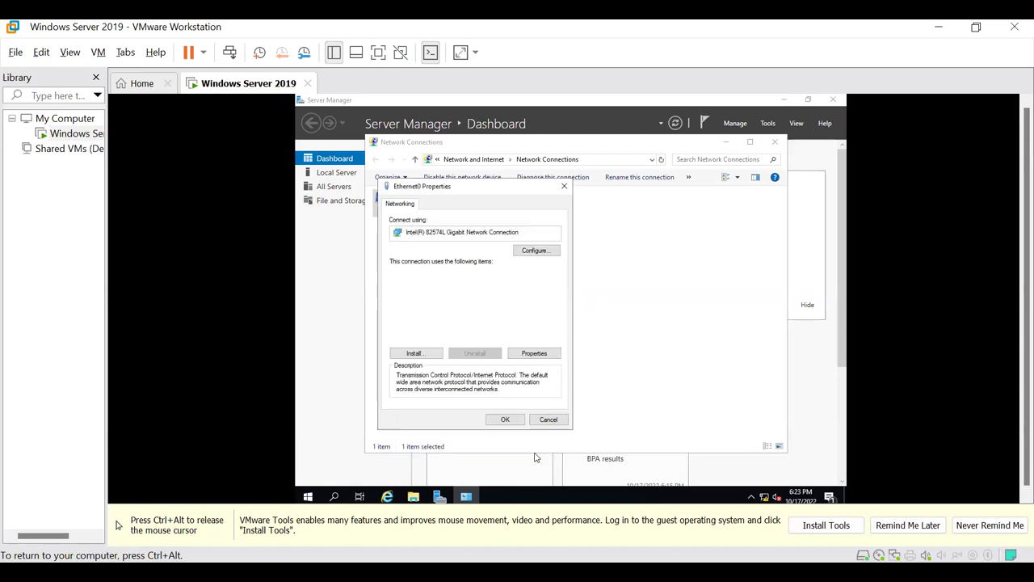
click(504, 420)
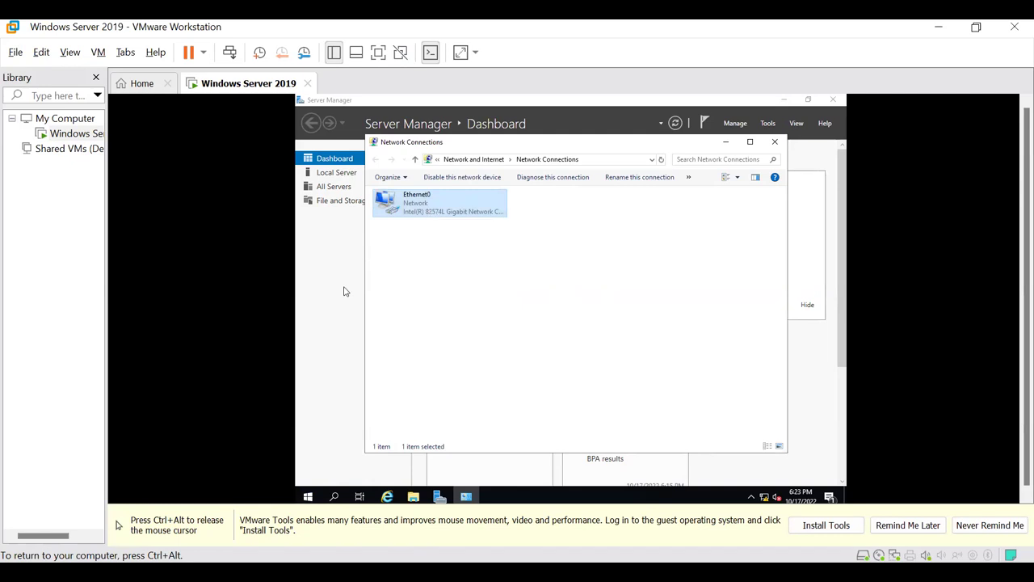
click(725, 143)
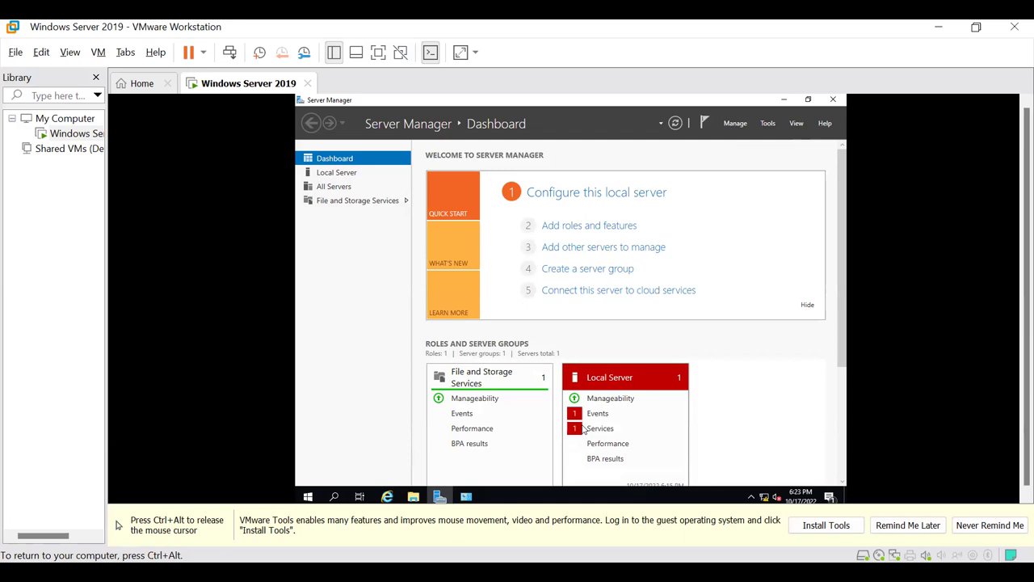
Step: Release input from the virtual machine with Ctrl+Alt and minimize VMware Workstation
key(ctrl+alt)
click(296, 232)
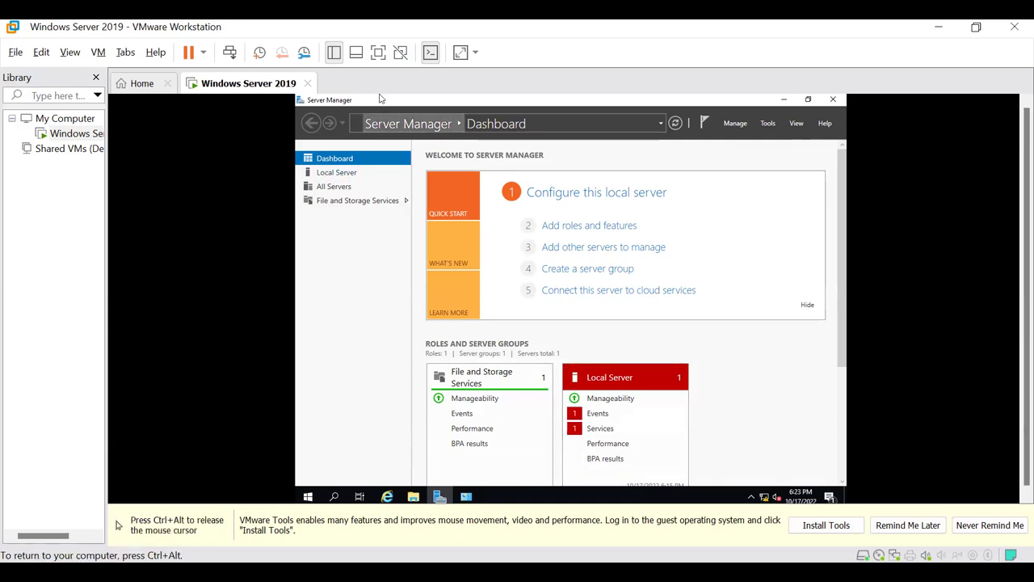
key(ctrl+alt)
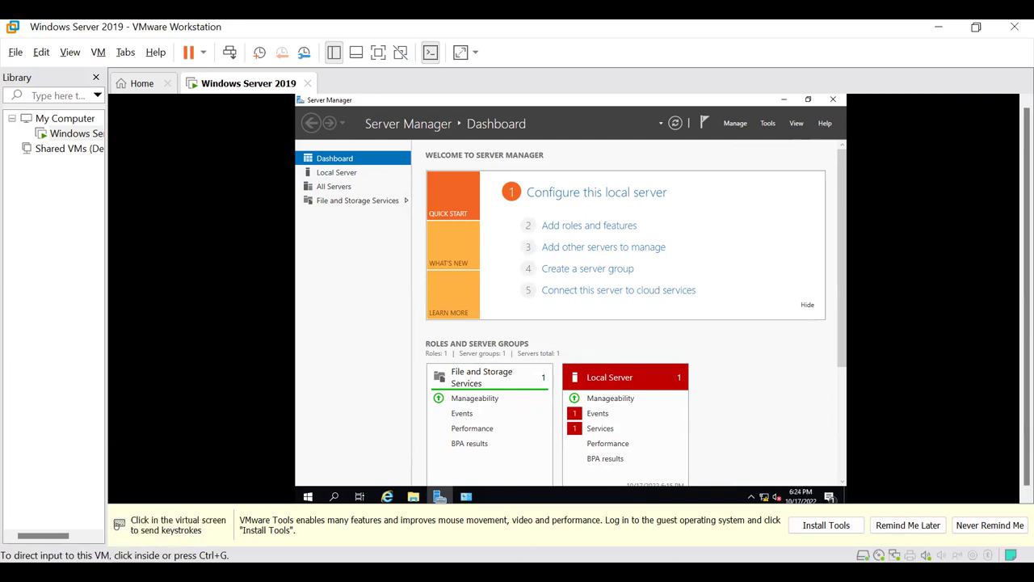
click(156, 225)
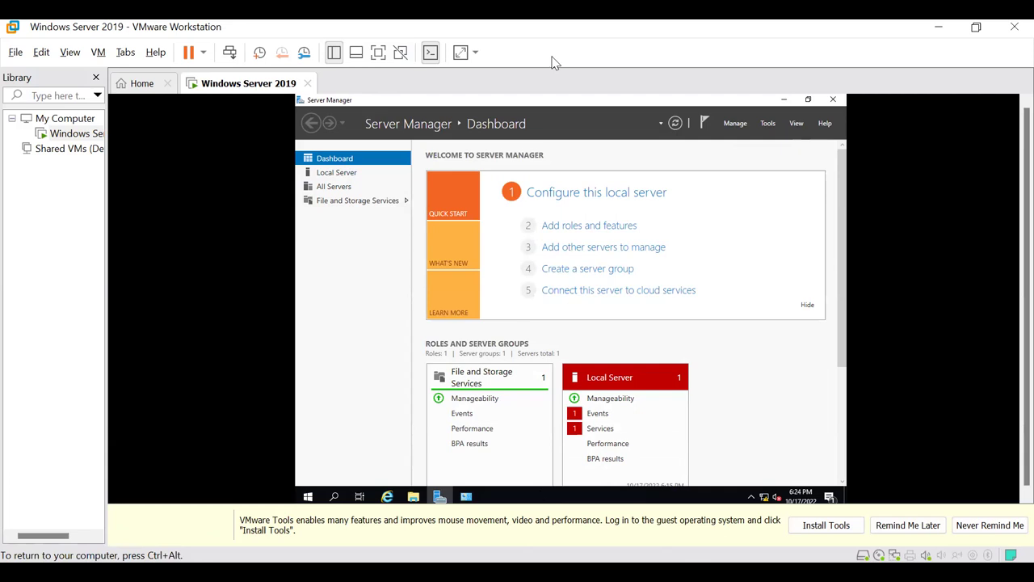
key(ctrl+alt)
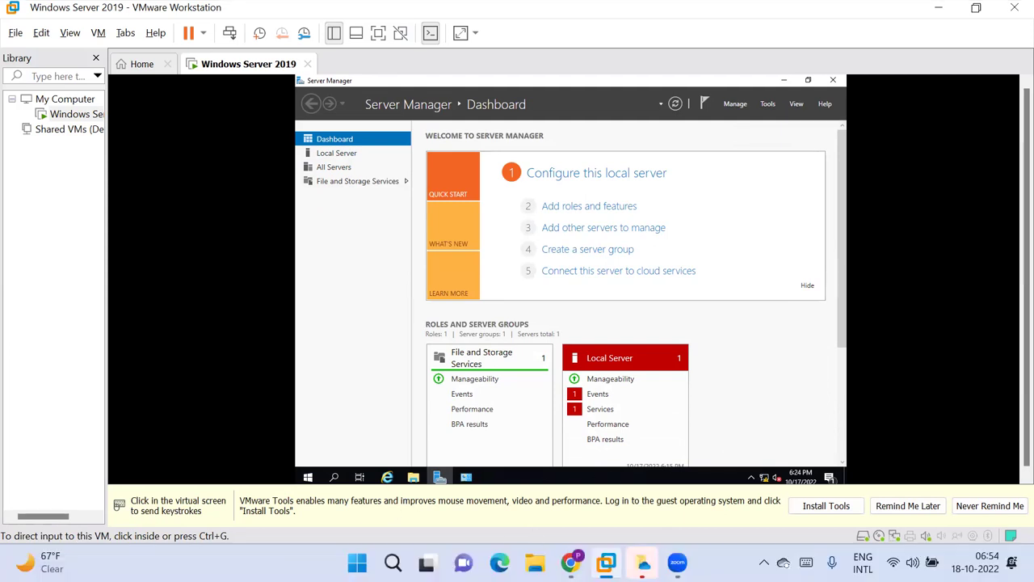
mouse_move(642, 562)
mouse_move(570, 563)
scroll(1010, 456, down, 1)
scroll(1010, 223, up, 1)
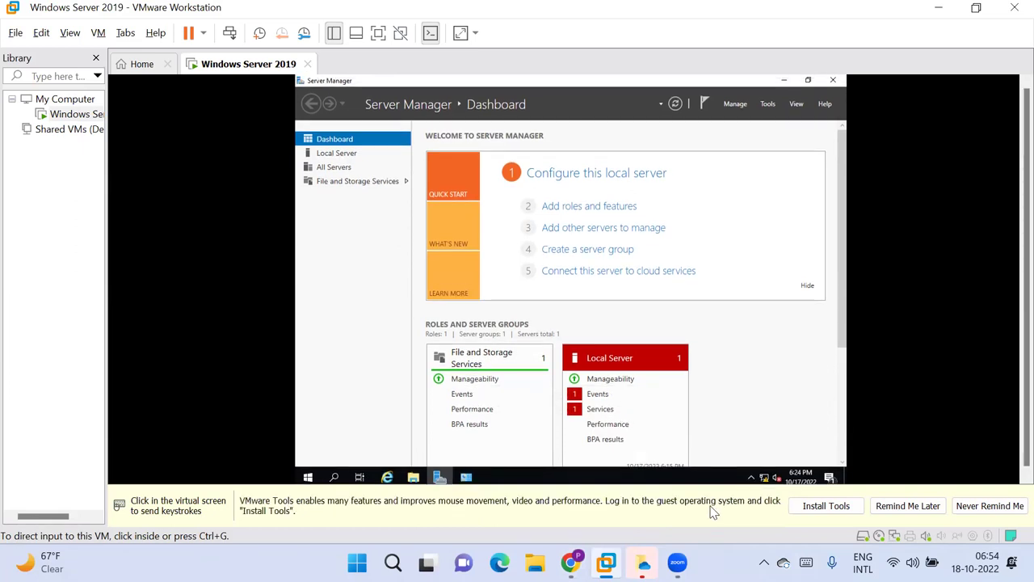
click(716, 226)
key(ctrl+alt)
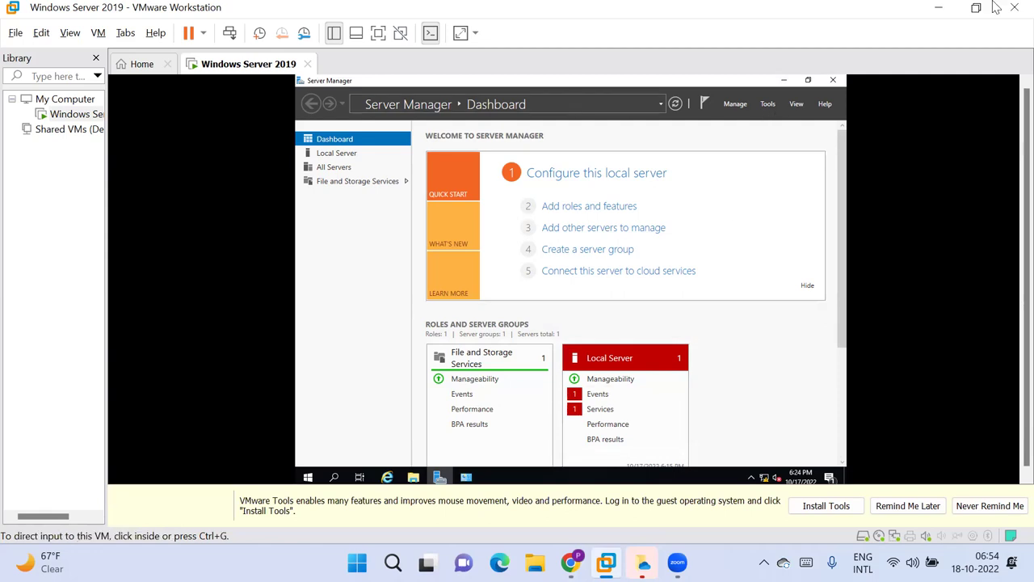
click(938, 7)
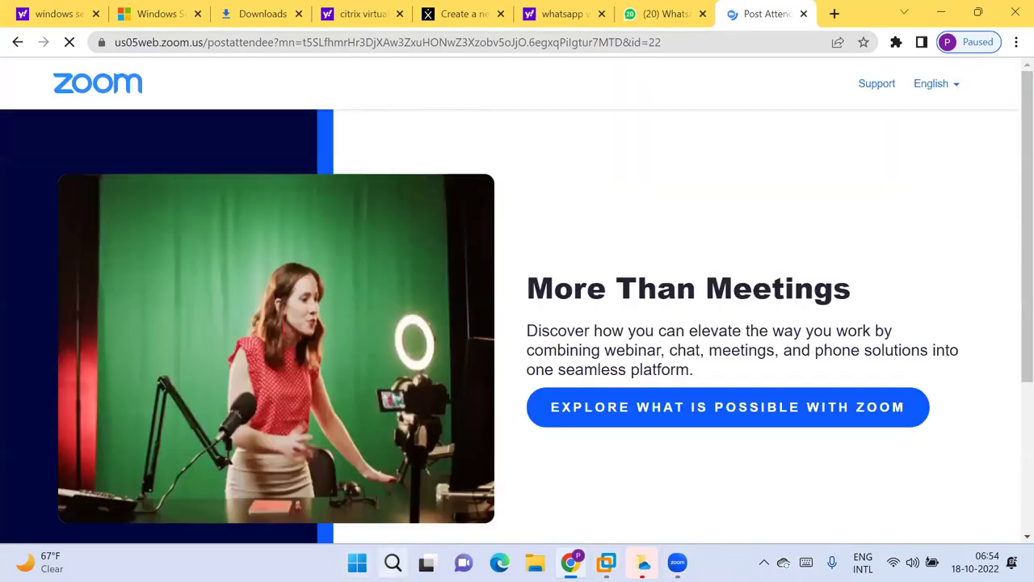
Step: Dismiss the taskbar search and Start menu, then bring up the Win+X quick-link menu
mouse_move(393, 562)
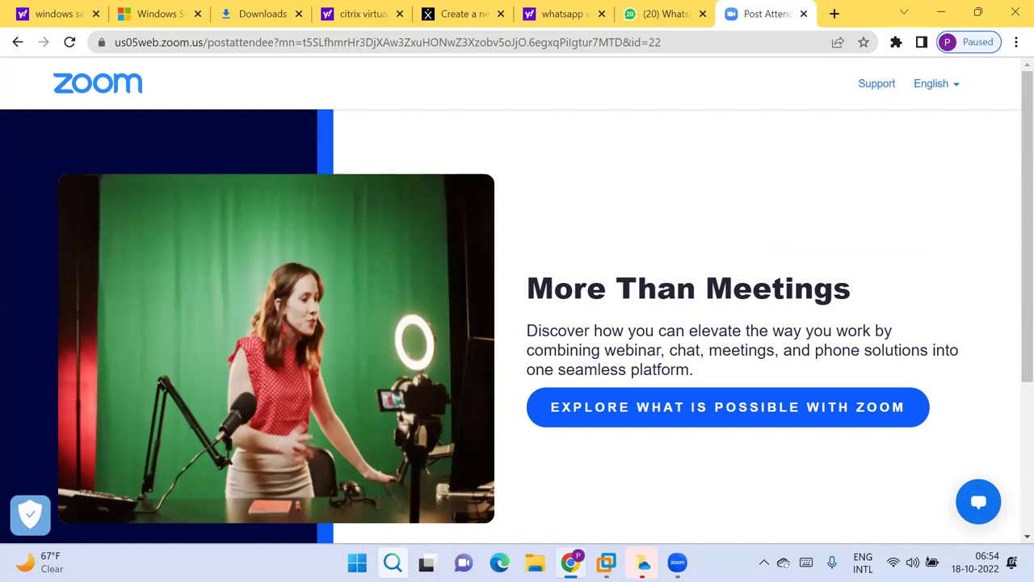
click(393, 562)
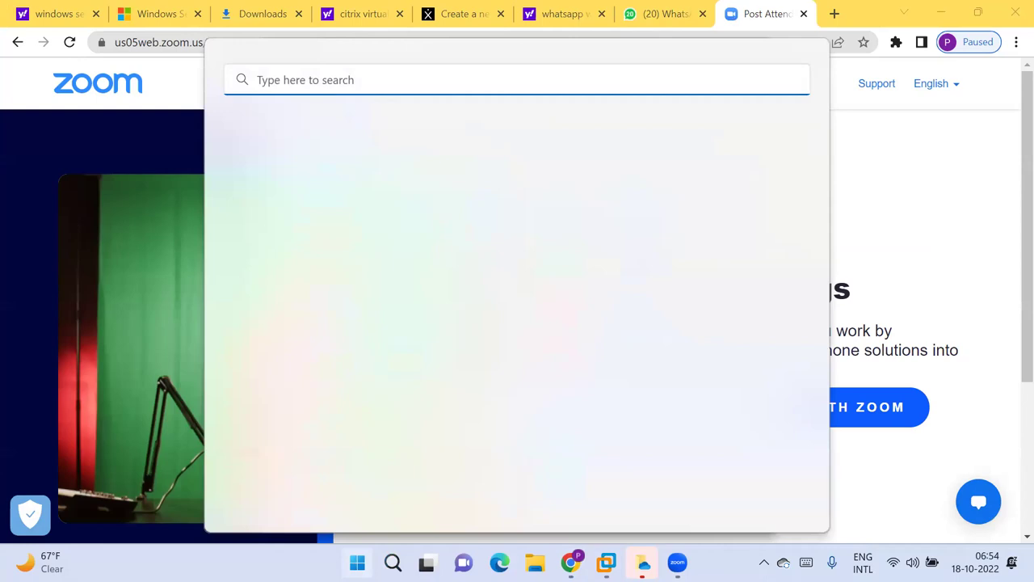
key(super)
key(Escape)
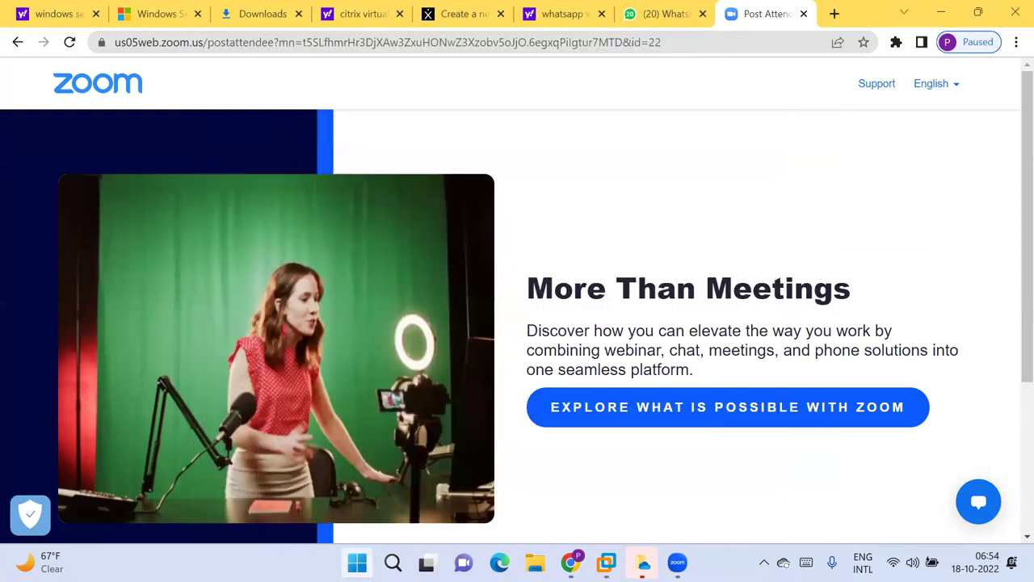
key(super+x)
Step: Launch Run and open Network Connections with ncpa.cpl
click(325, 475)
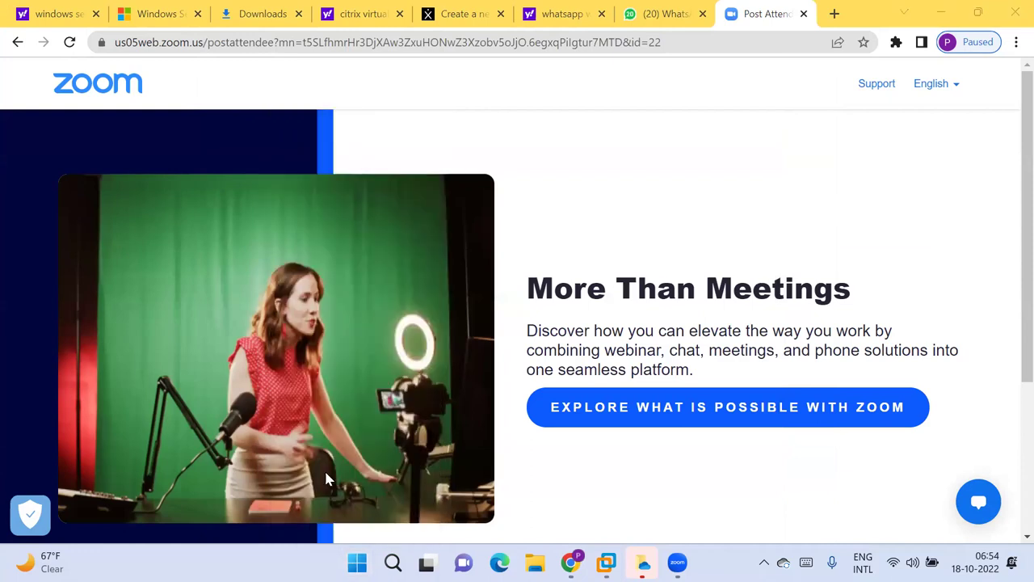
text(ncpa)
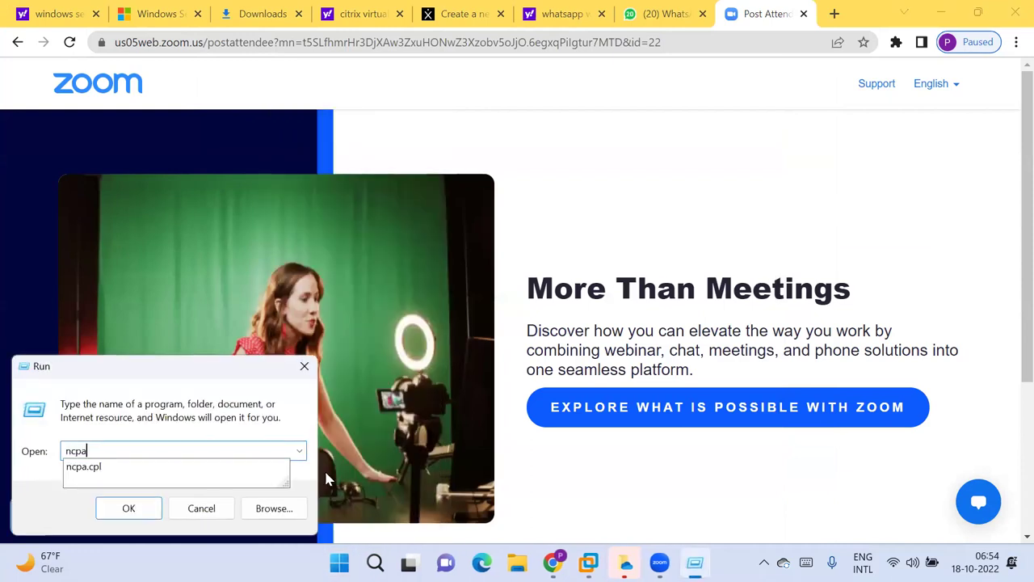
key(Down)
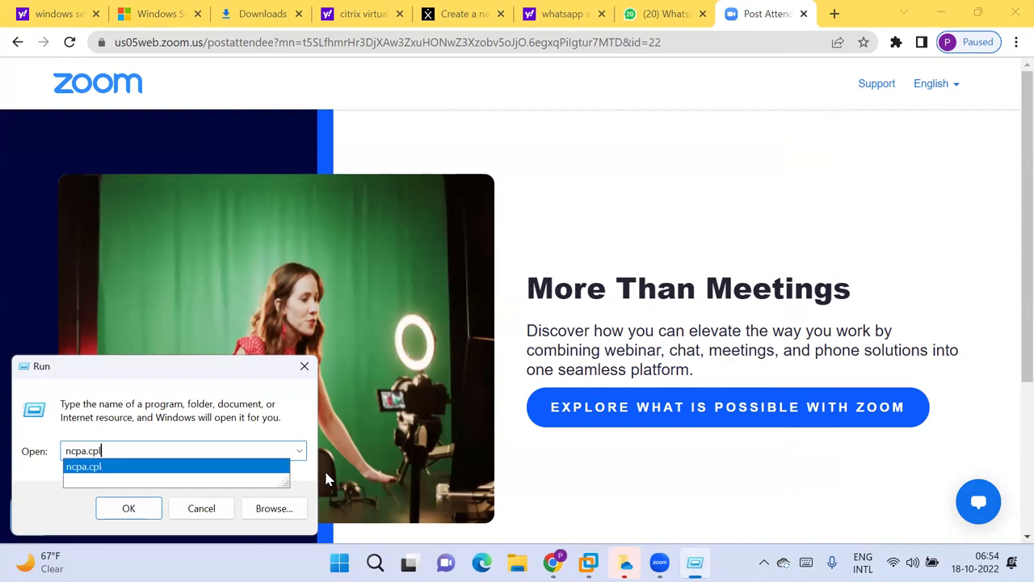
key(Return)
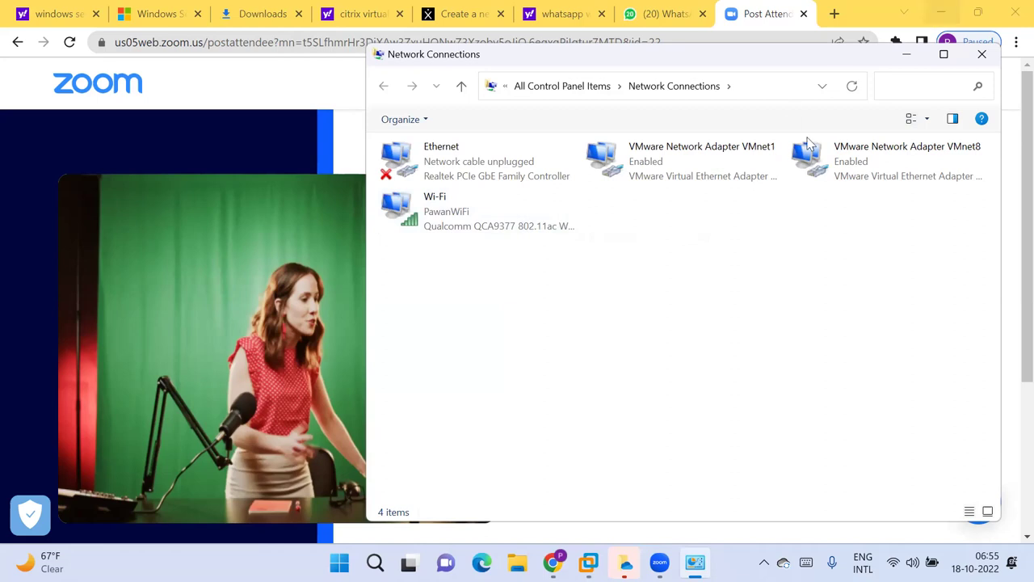
Step: Inspect the VMnet1 adapter's properties and connection details, then close its status window
click(695, 157)
right_click(695, 157)
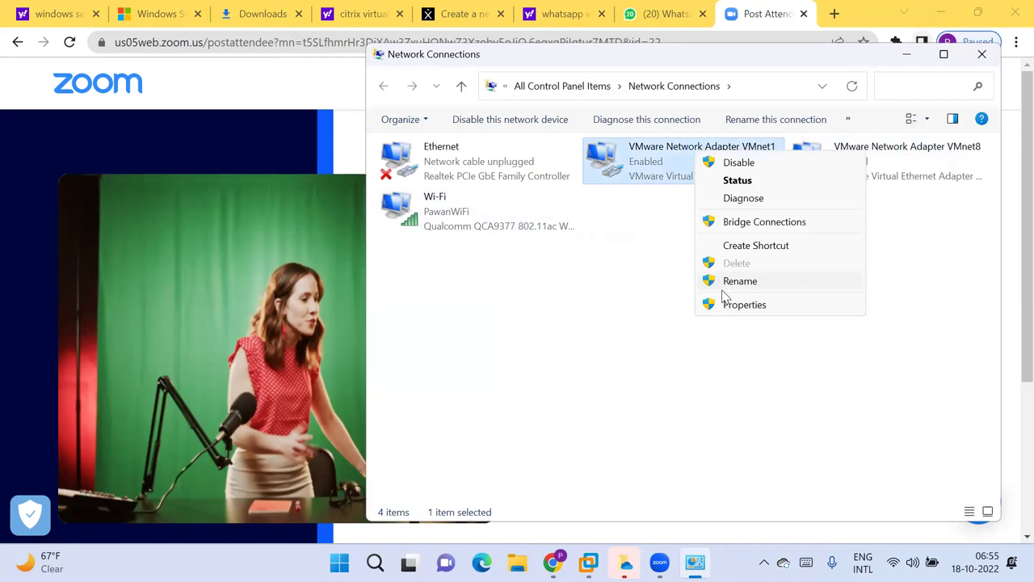
click(726, 304)
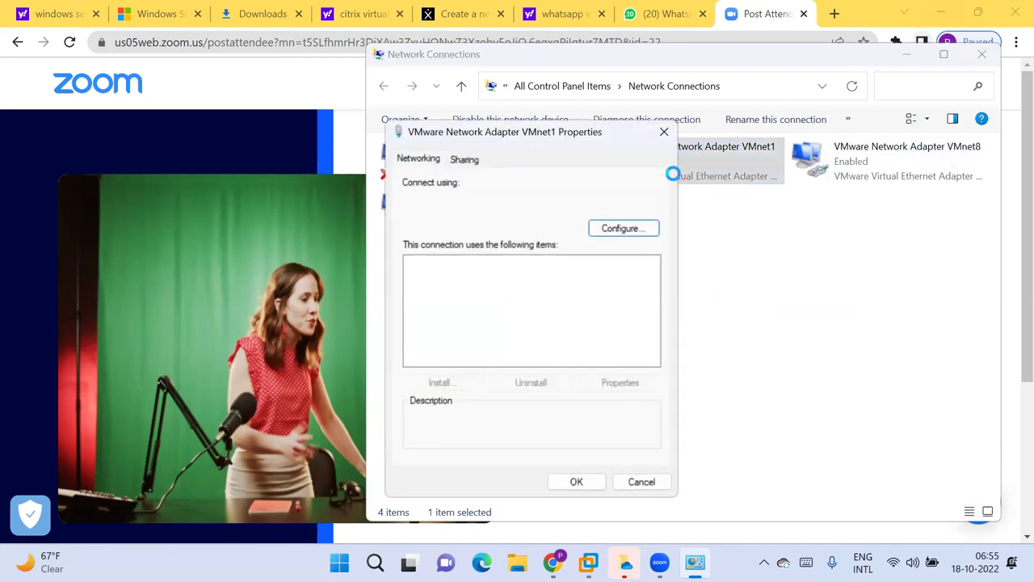
click(665, 133)
right_click(661, 153)
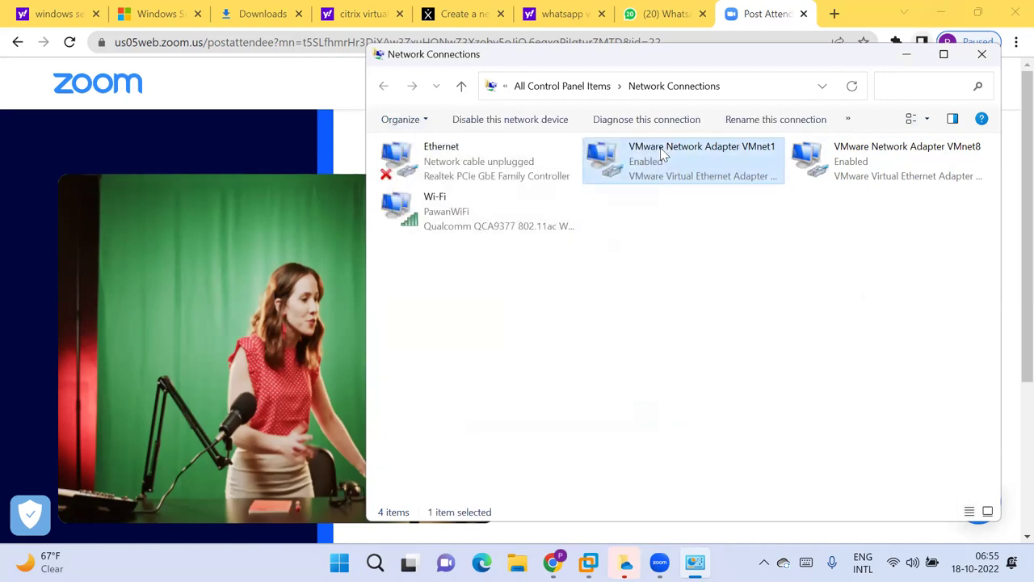
click(704, 180)
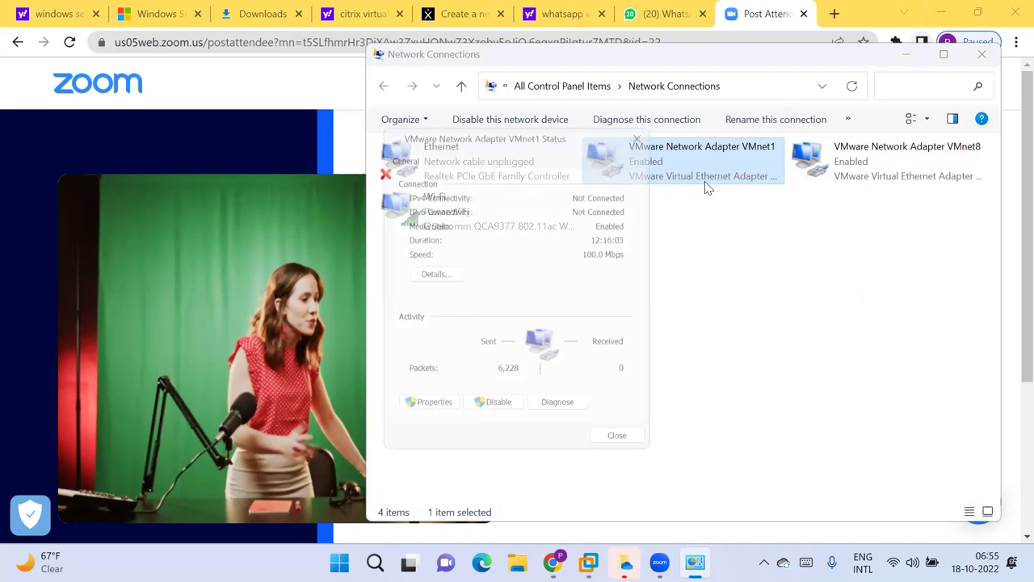
click(438, 273)
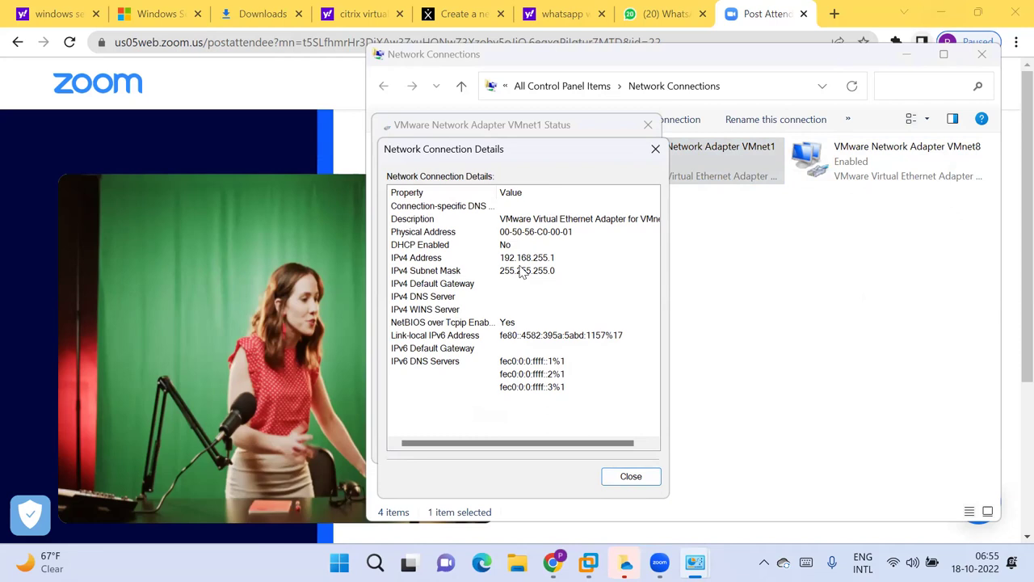
click(657, 151)
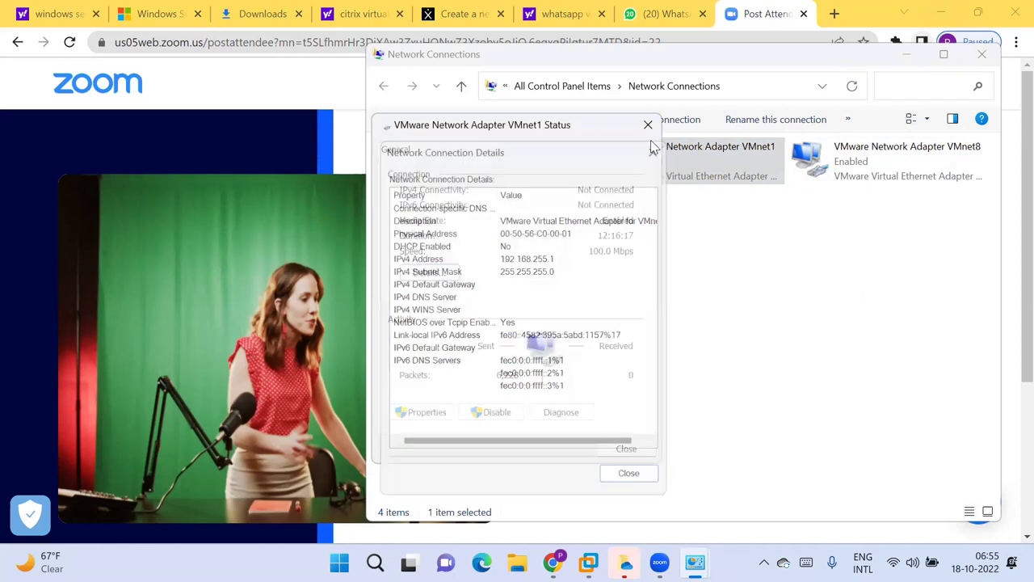
click(648, 127)
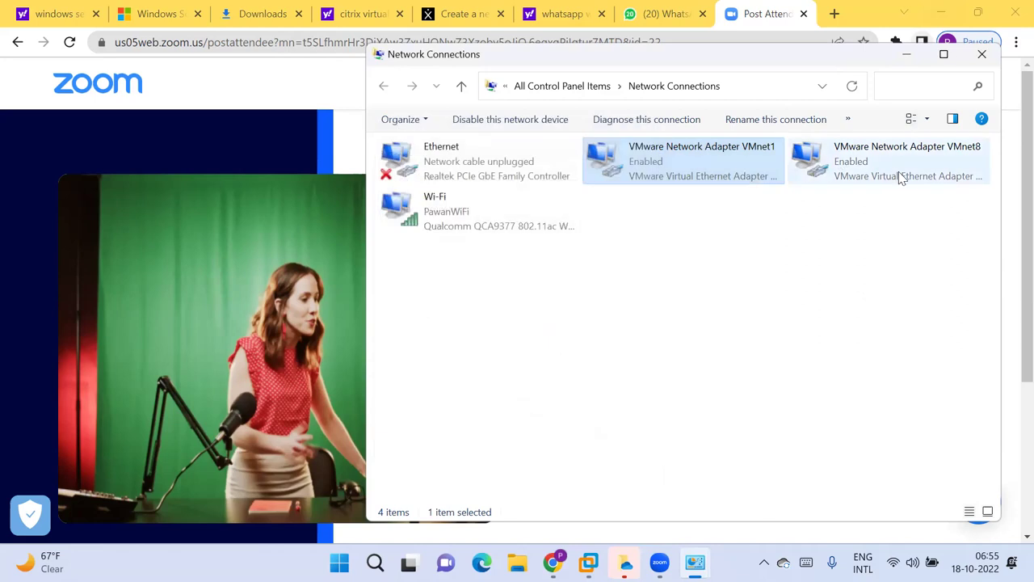
Step: View the VMnet8 adapter's connection details (IPv4 192.168.126.1) and close its status windows
click(899, 171)
right_click(899, 171)
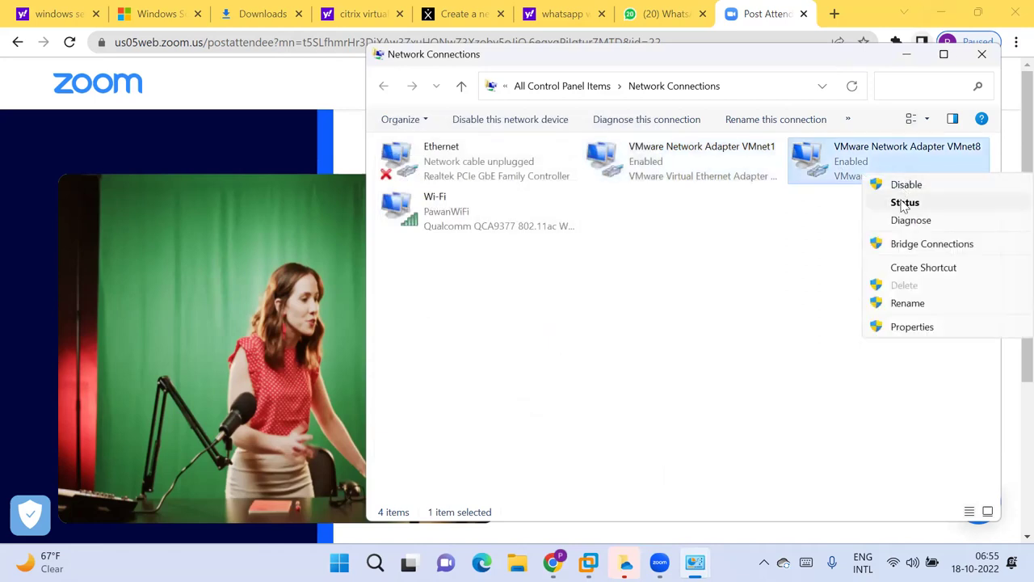
click(903, 202)
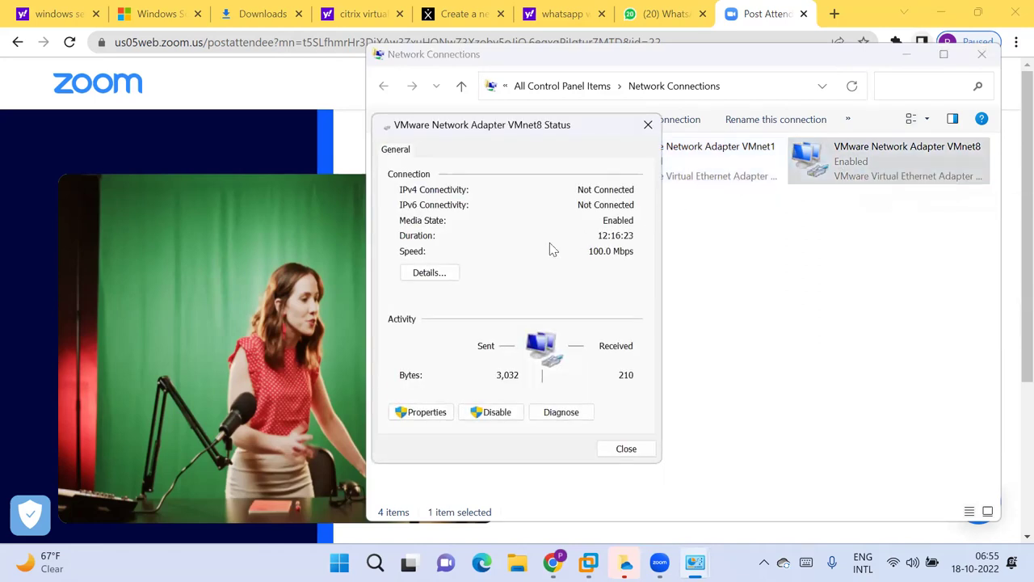
click(441, 274)
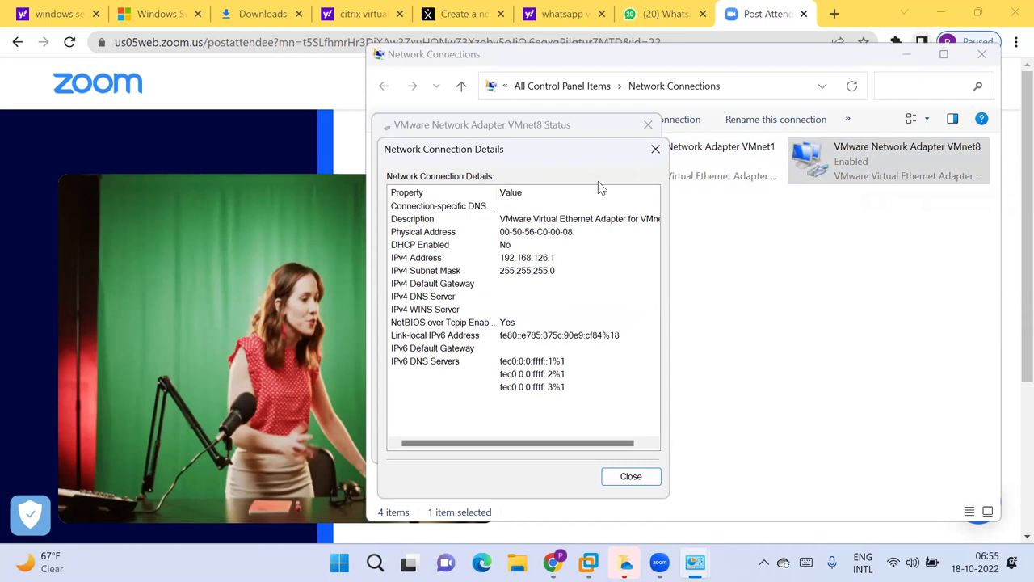
click(655, 151)
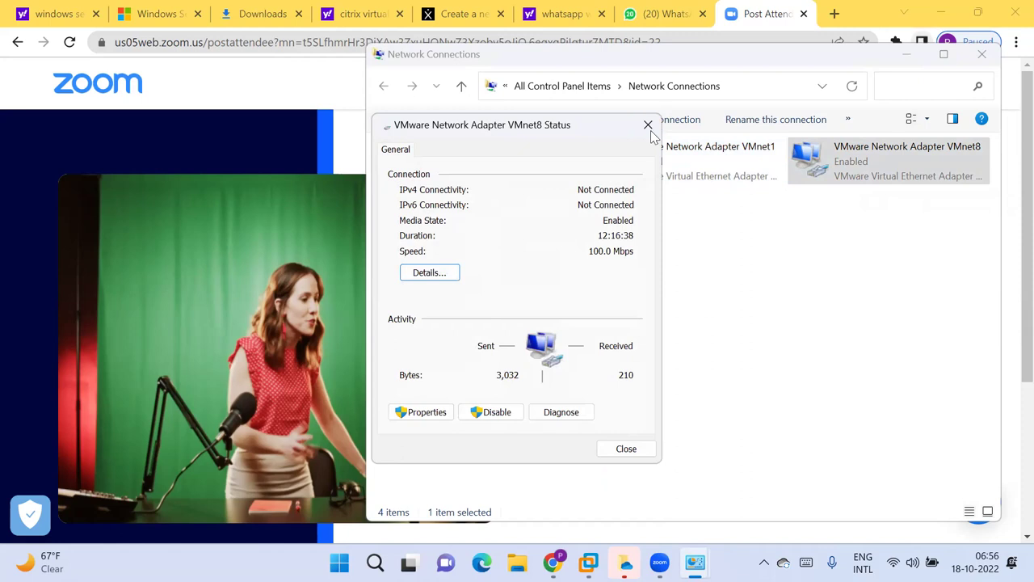
click(650, 130)
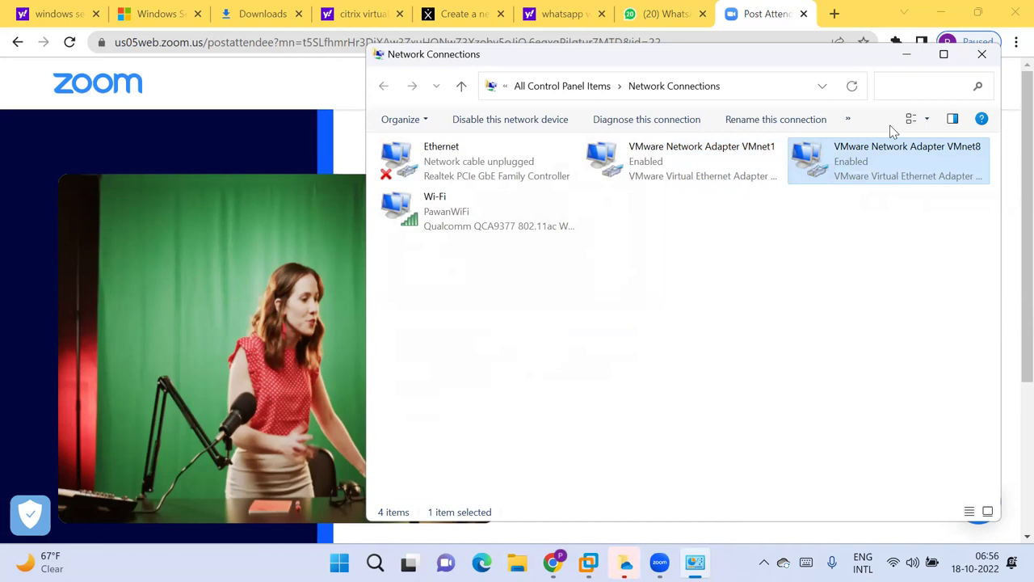
Step: Minimize Network Connections and show Server Manager's Local Server page in the Windows Server 2019 VM
click(907, 58)
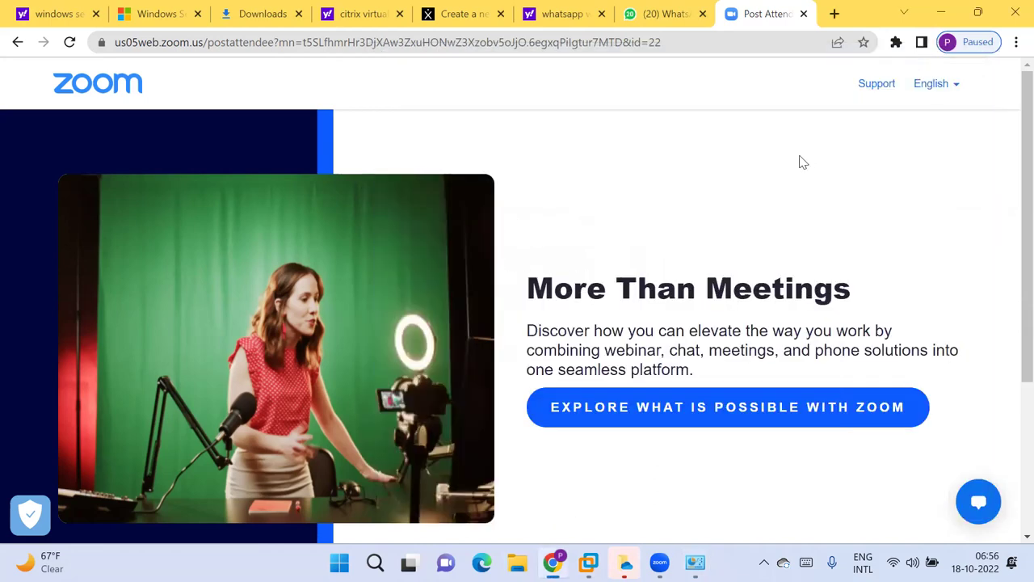
mouse_move(589, 562)
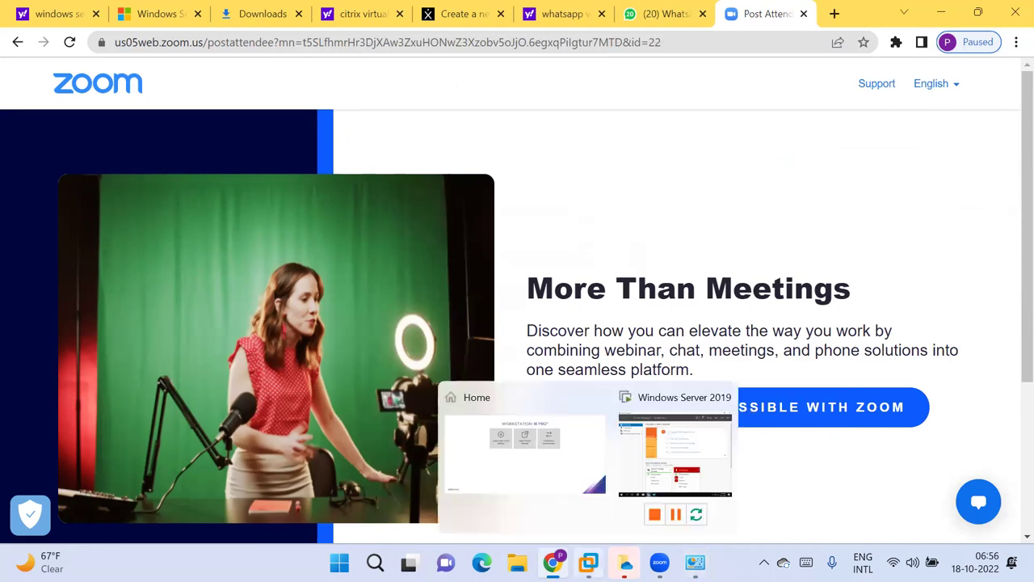
click(644, 457)
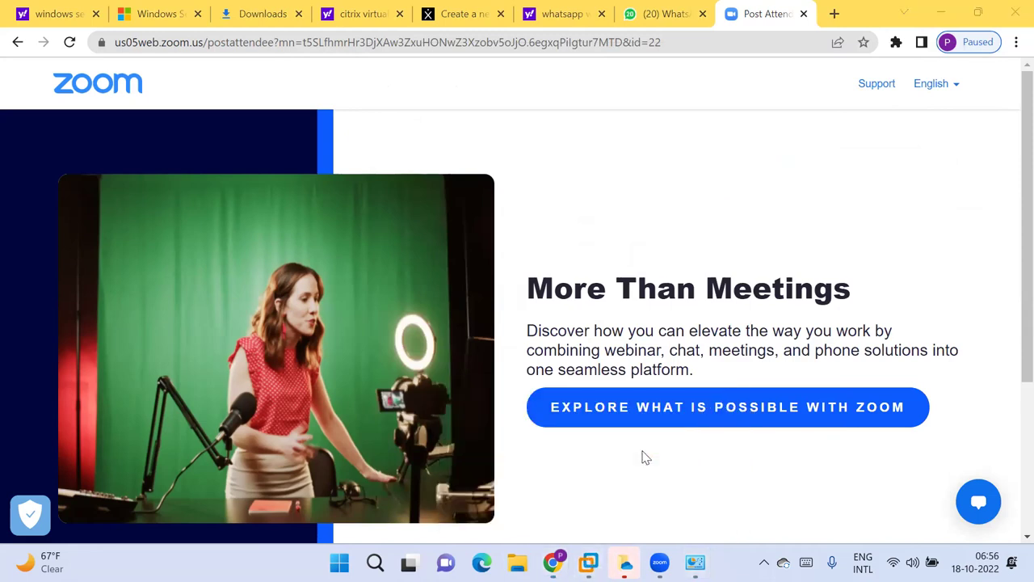
click(644, 457)
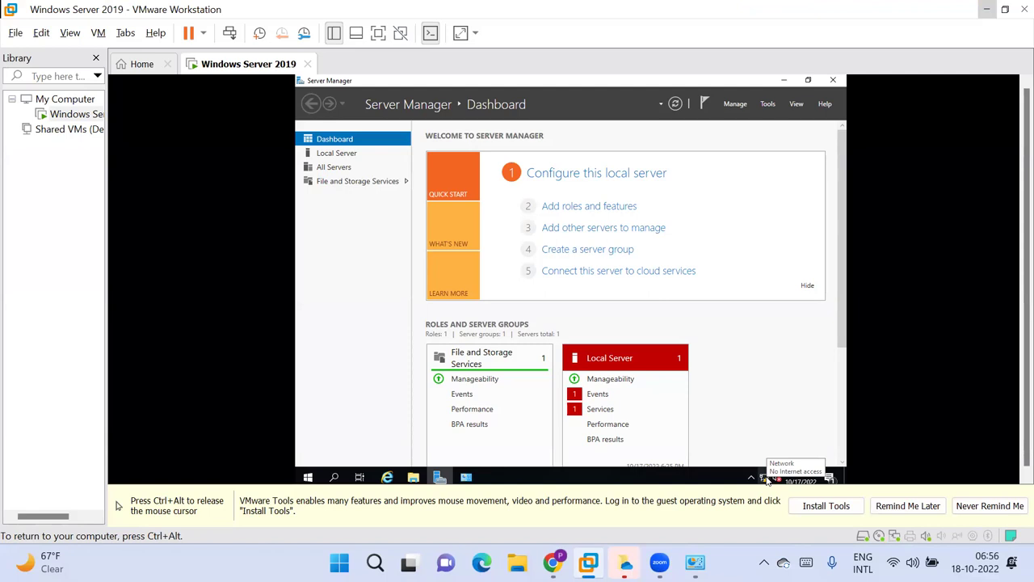
click(345, 155)
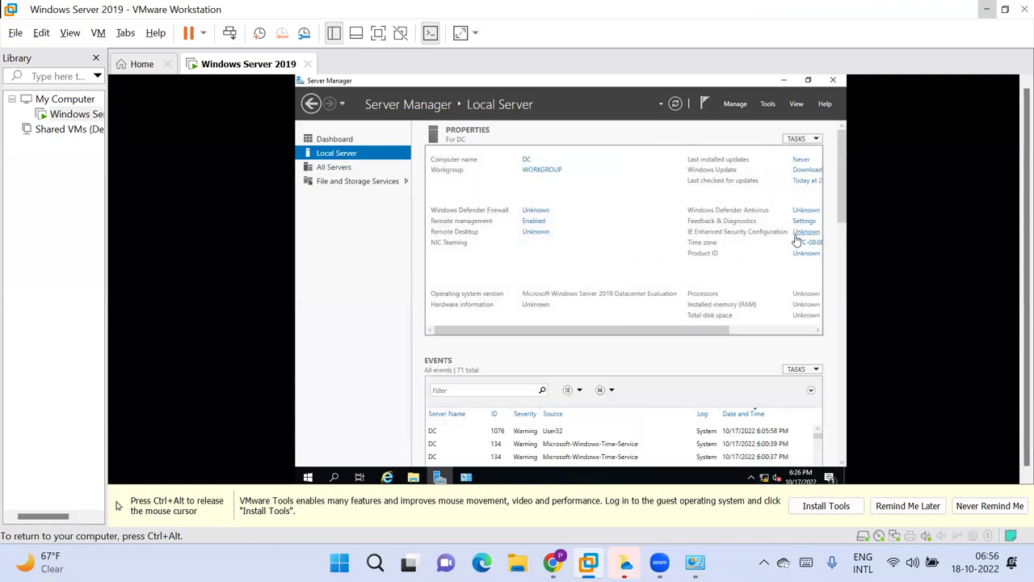
Step: Check the guest's network status in the tray, which reports No Internet
key(ctrl+alt)
click(387, 478)
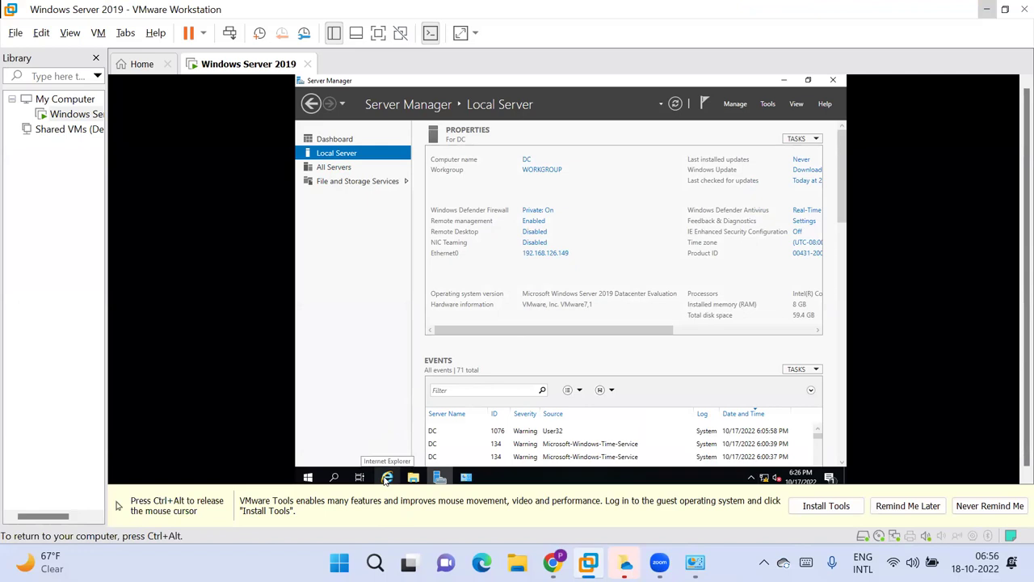
click(765, 478)
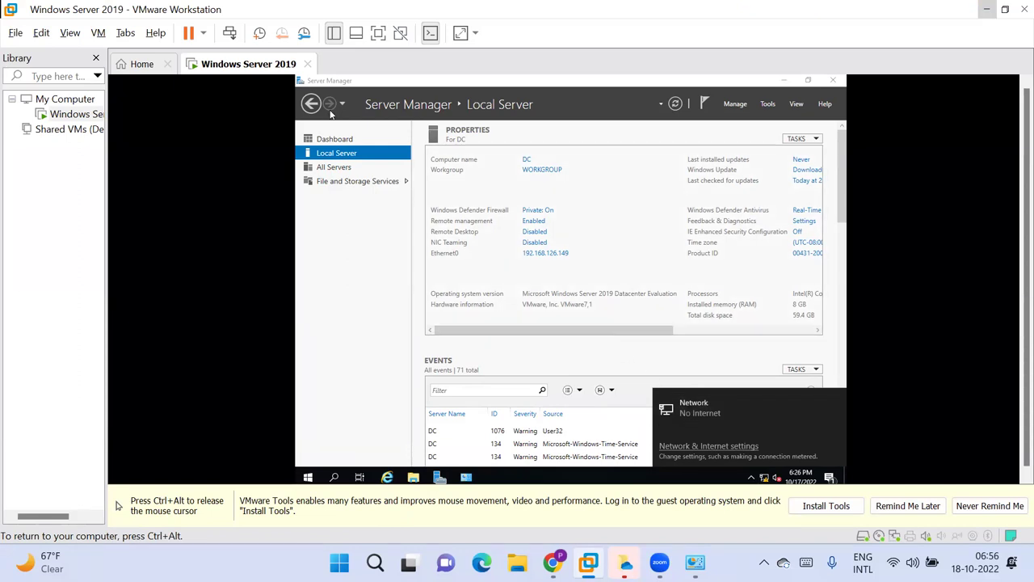
key(ctrl+alt)
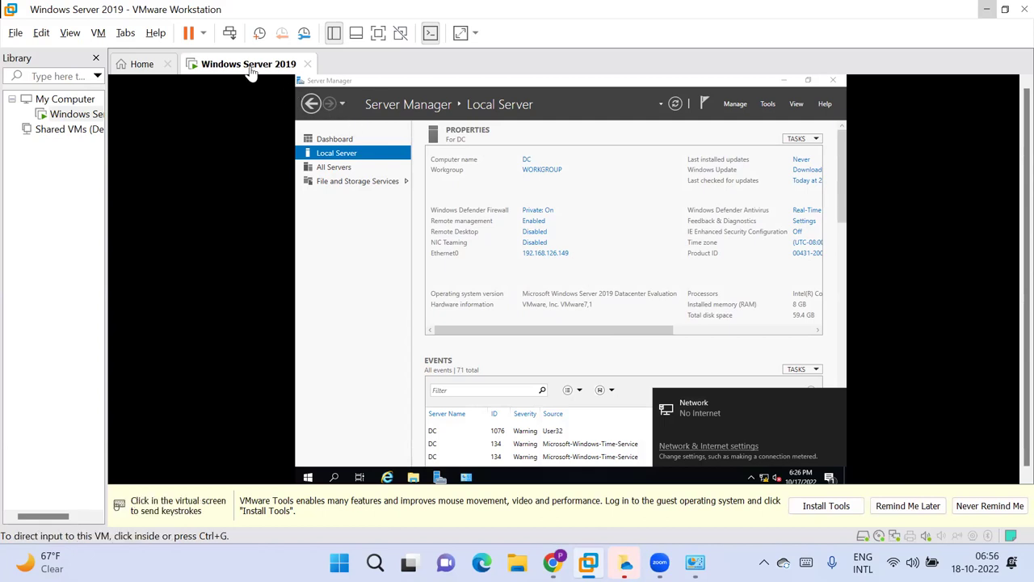
right_click(252, 72)
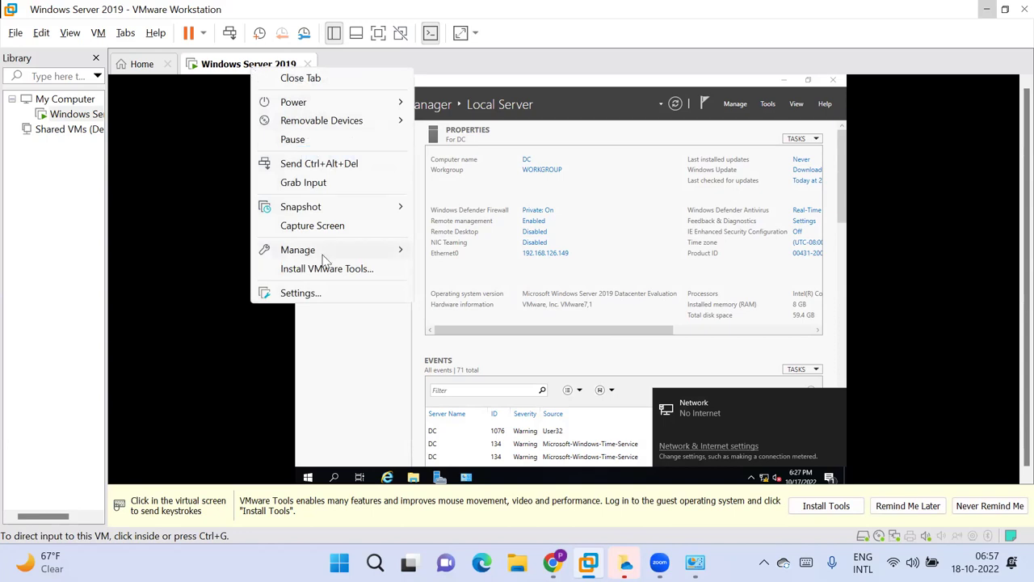
click(298, 296)
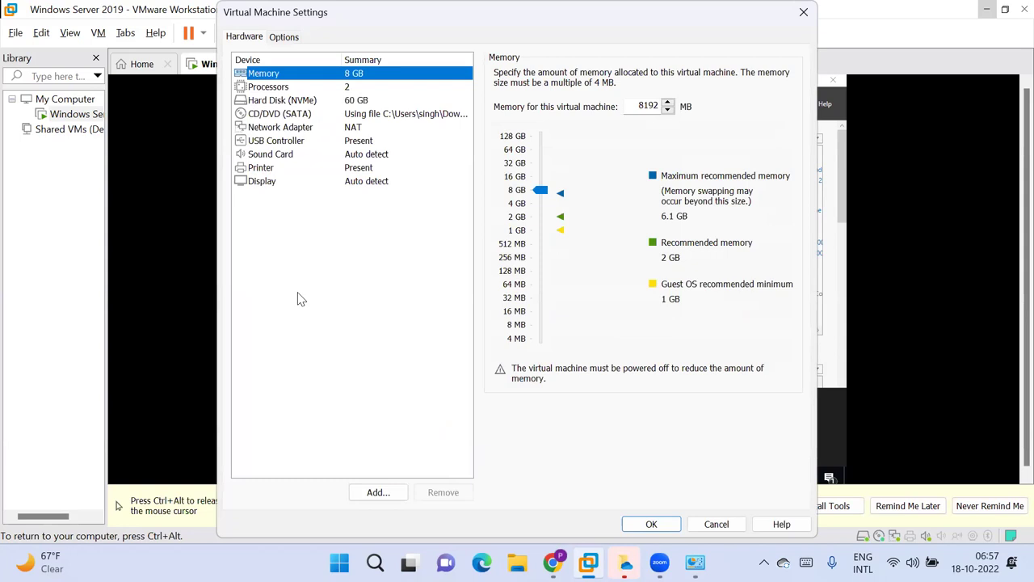
click(296, 132)
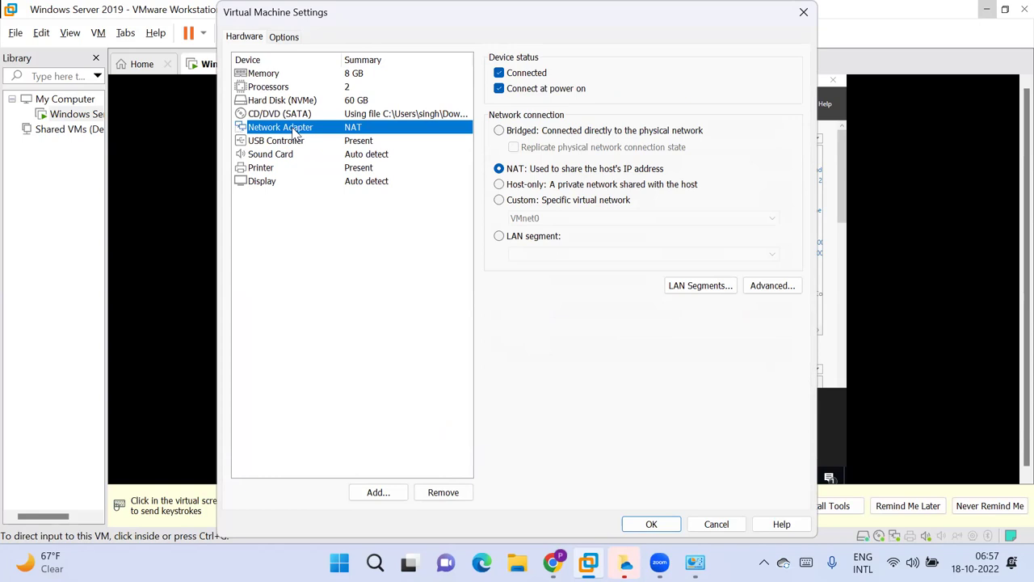
click(647, 524)
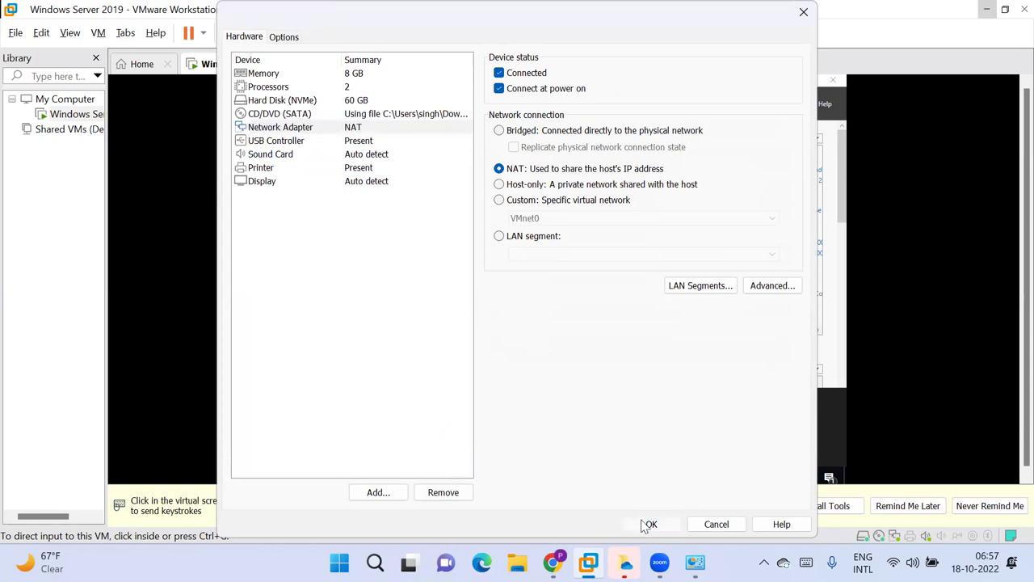
click(449, 478)
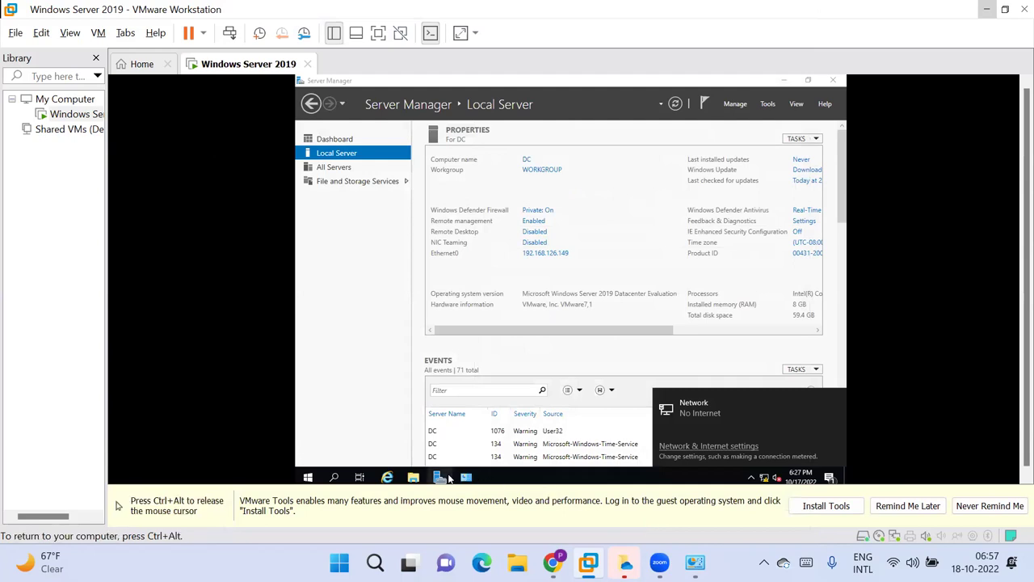
mouse_move(449, 479)
key(ctrl+alt)
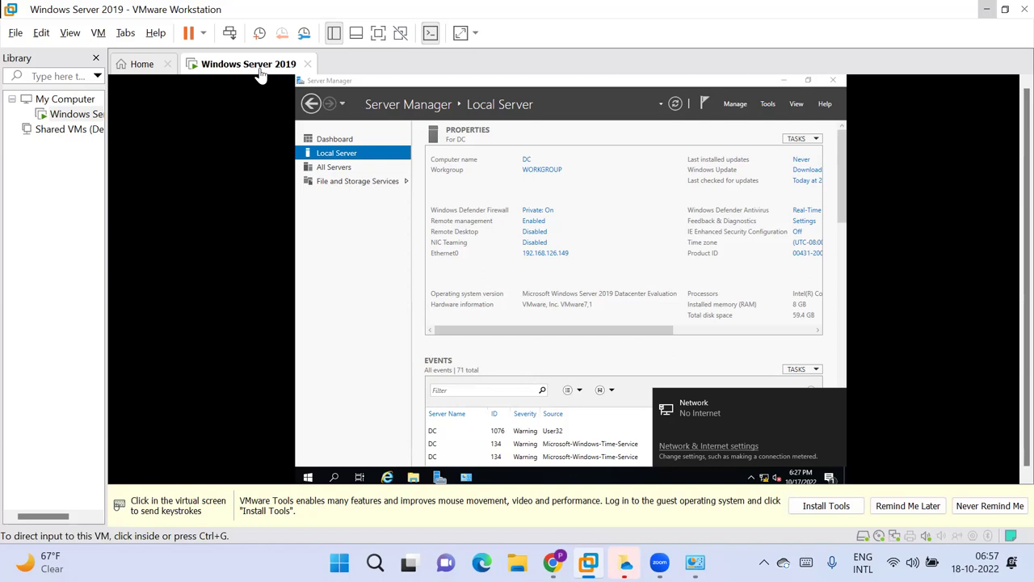
Step: Return the guest's Server Manager to the Dashboard and release input to the host
click(307, 105)
click(311, 104)
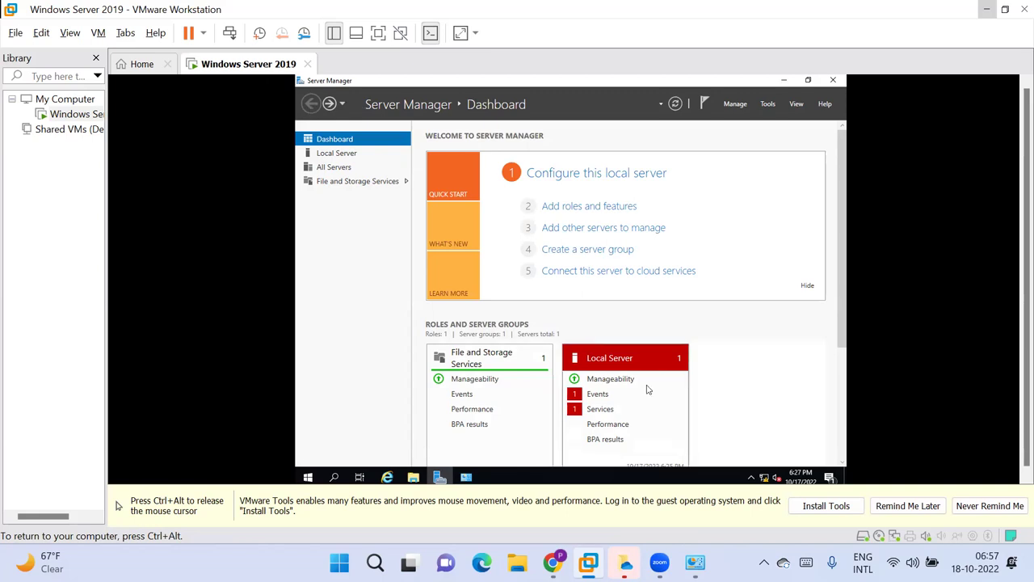
key(ctrl+alt)
Step: Review the Wi-Fi DHCP details (IPv4 192.168.1.30, DHCP server 192.168.1.1), then go back to the VM
mouse_move(695, 562)
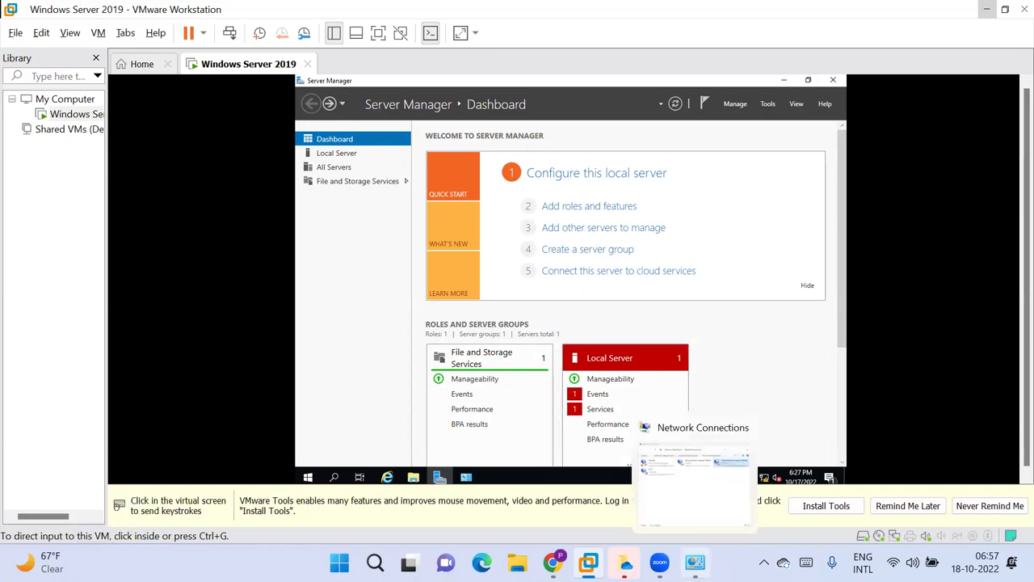
click(695, 561)
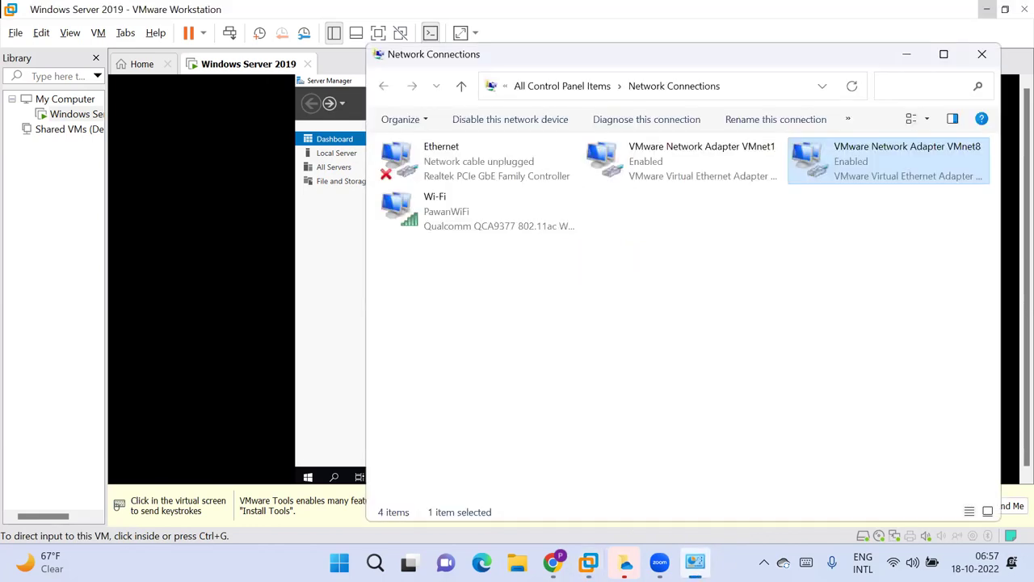
right_click(454, 230)
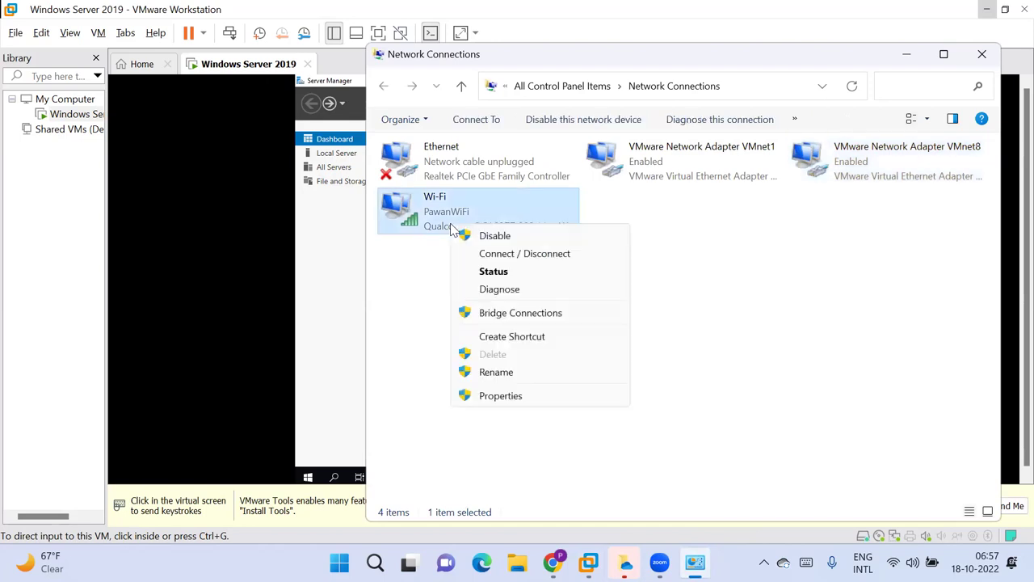
click(482, 272)
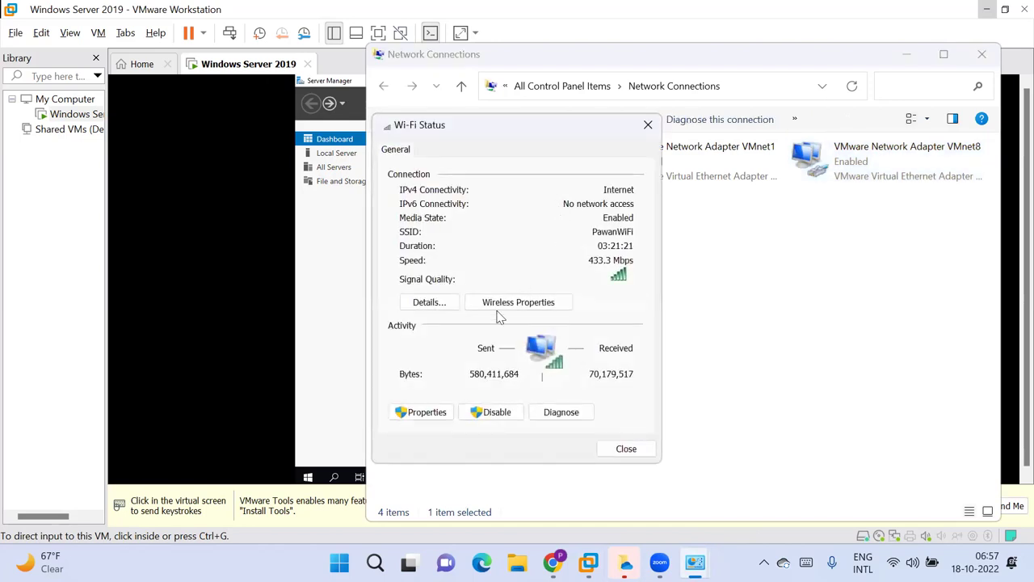
click(428, 303)
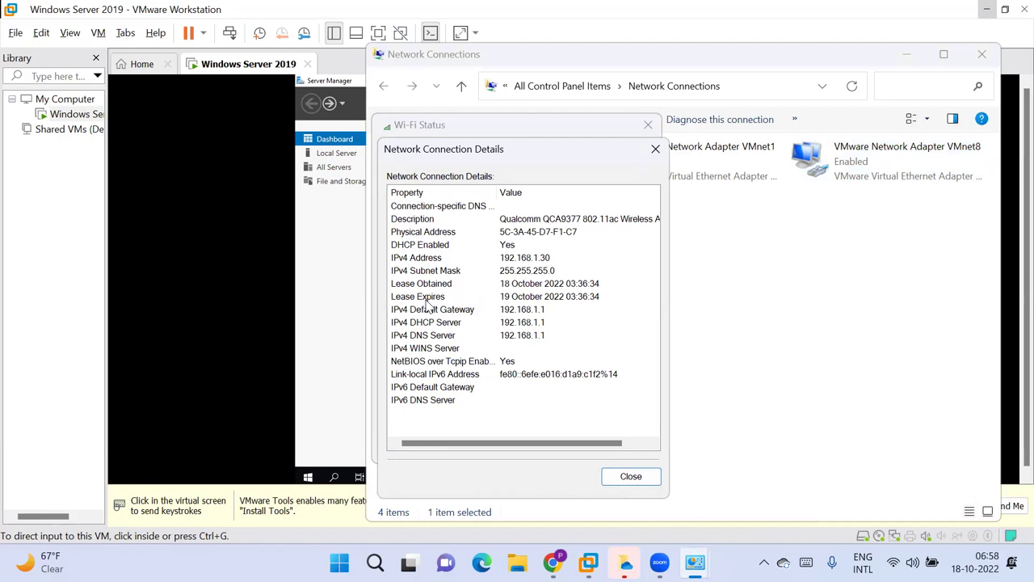
click(616, 476)
click(654, 129)
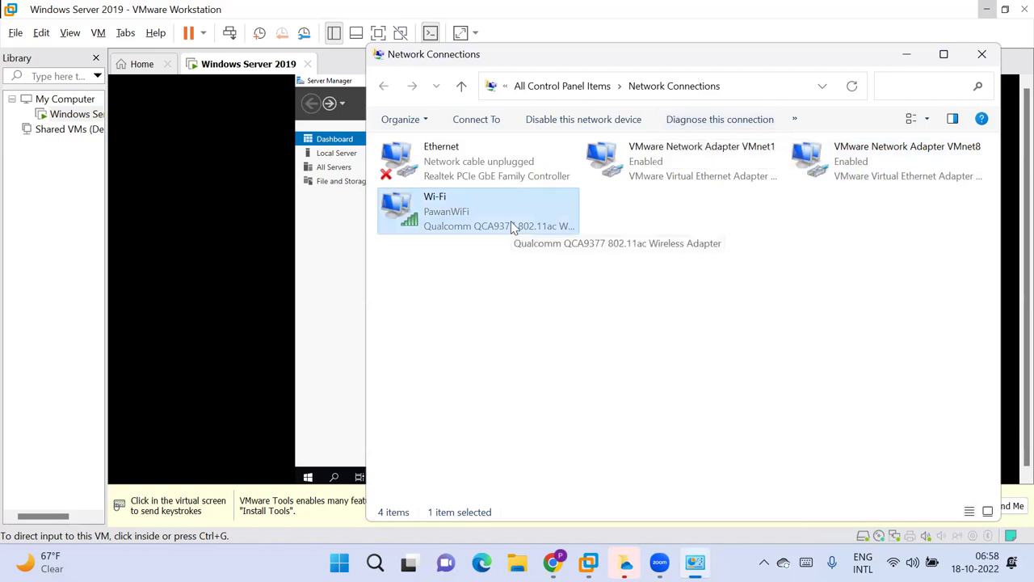
click(336, 290)
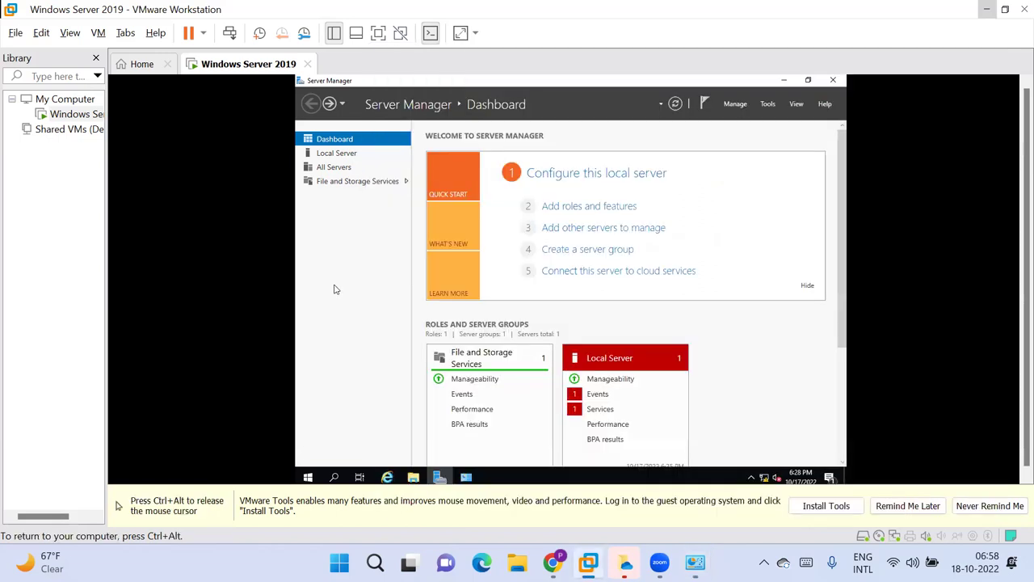
Step: Choose Install VMware Tools from the Windows Server 2019 tab's menu and return input to the guest
key(ctrl+alt)
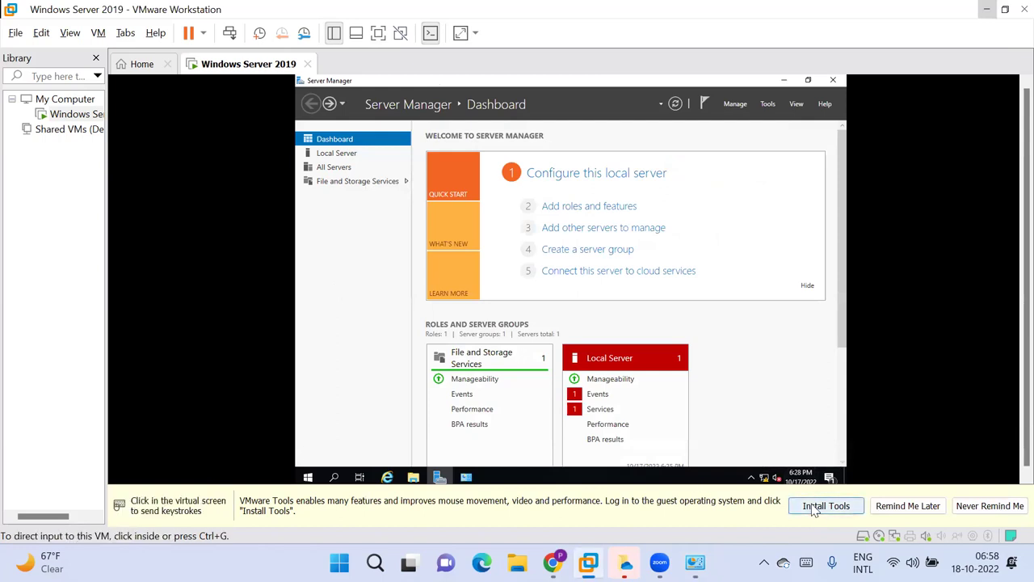
right_click(254, 70)
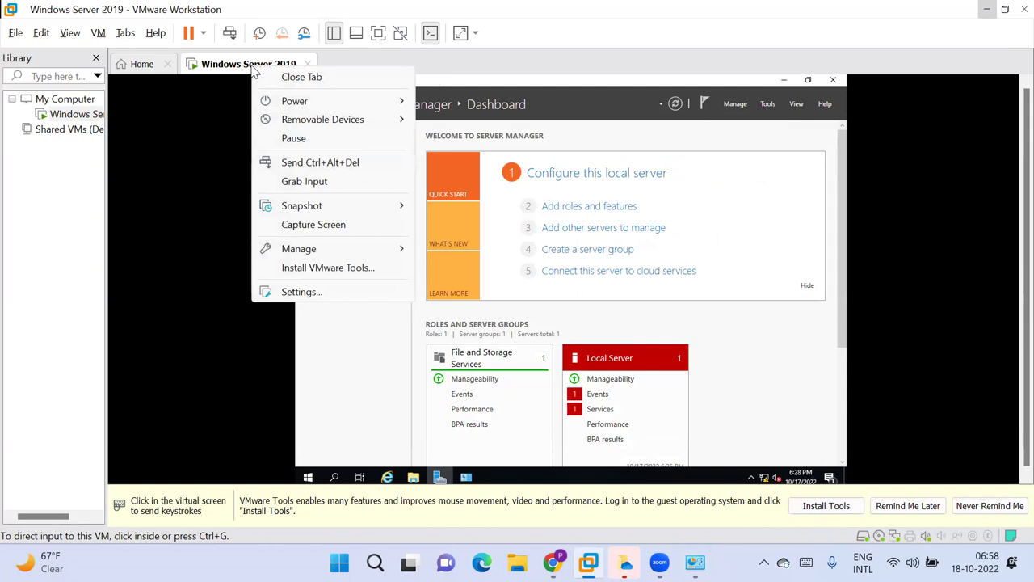
click(341, 267)
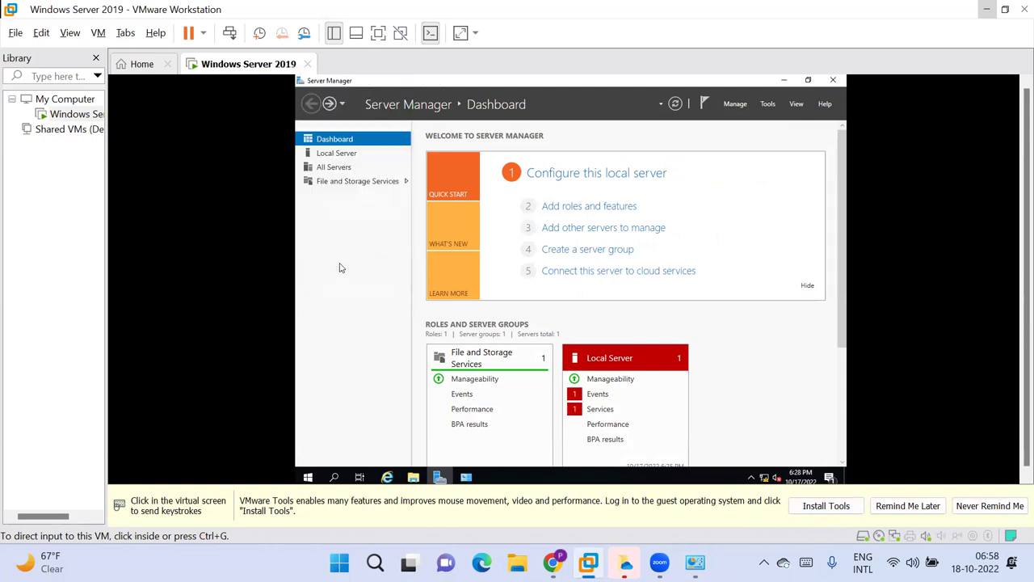
click(340, 267)
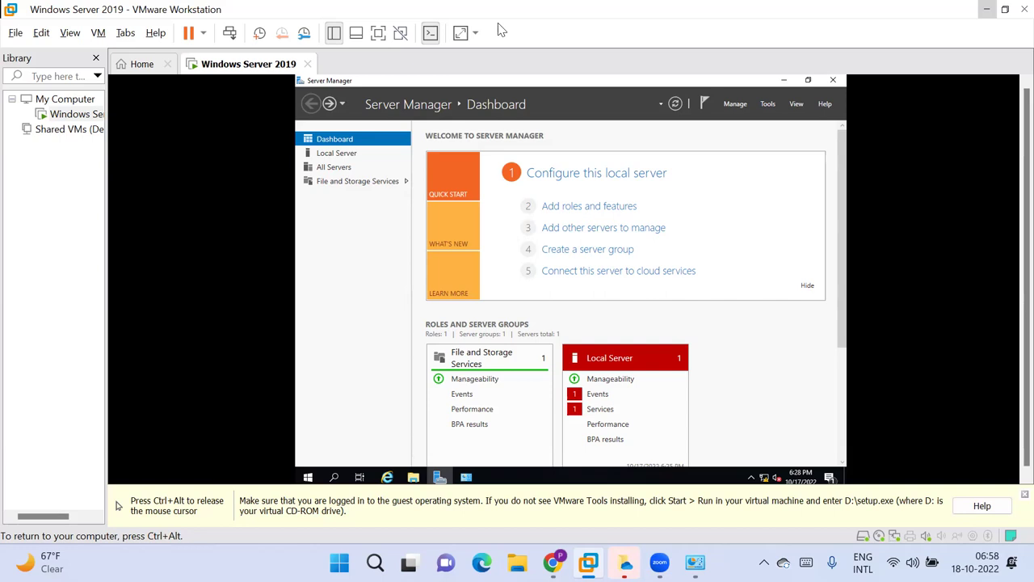
click(732, 197)
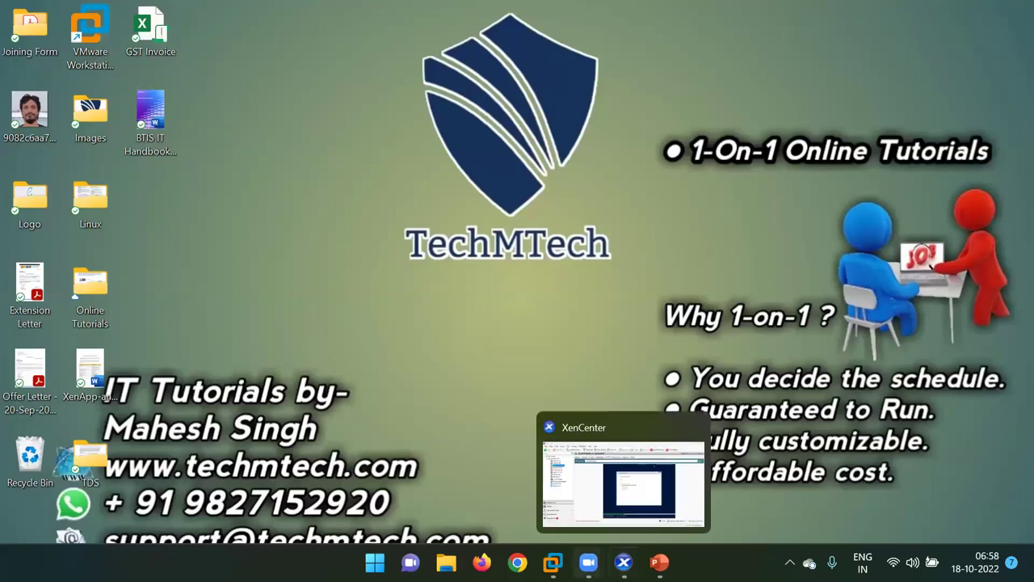
Step: Set aside the Citrix Intro deck, minimize the DDC-02 VM window, and bring up Chrome on techmtech.com
click(659, 561)
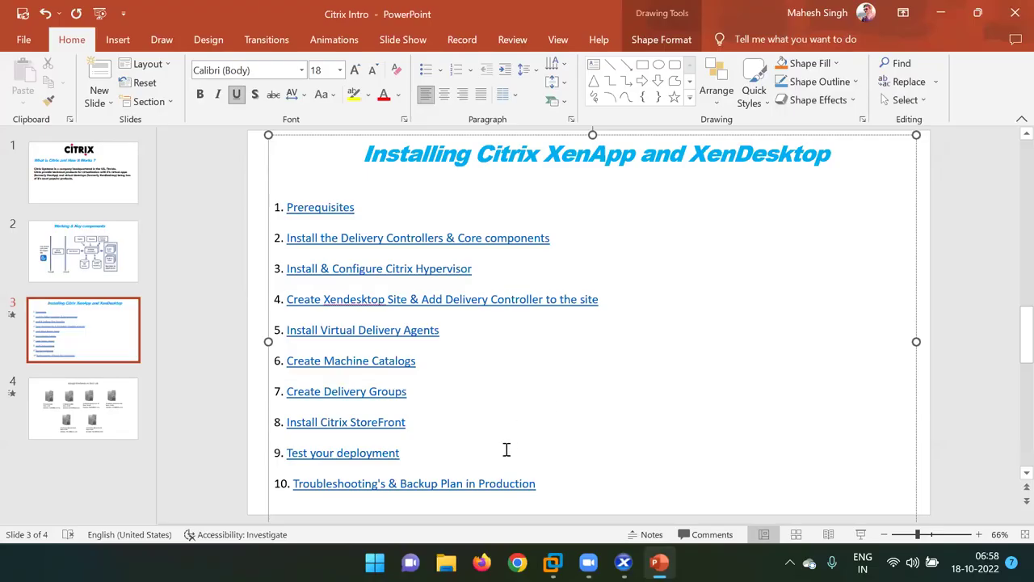
mouse_move(552, 561)
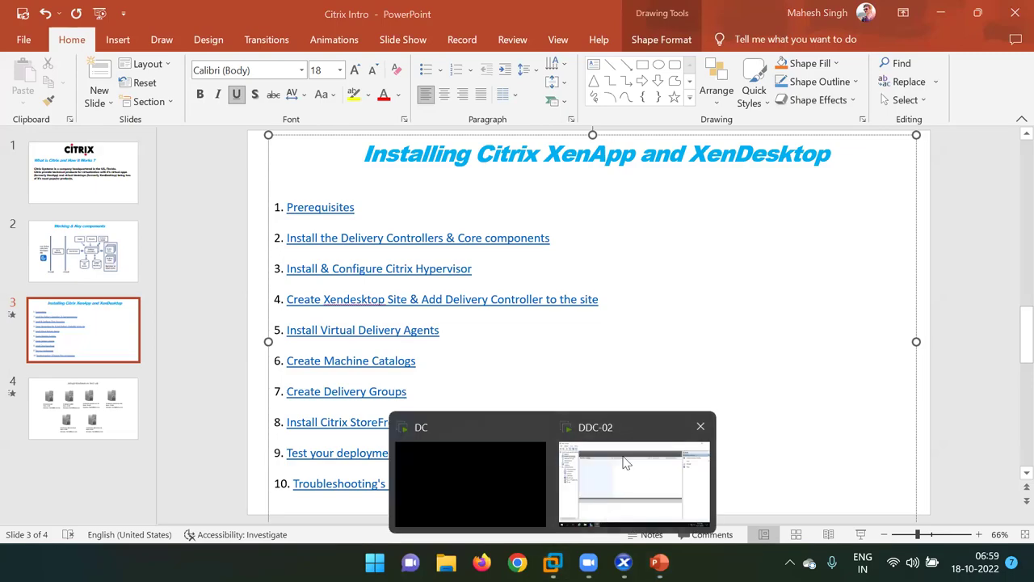
click(627, 465)
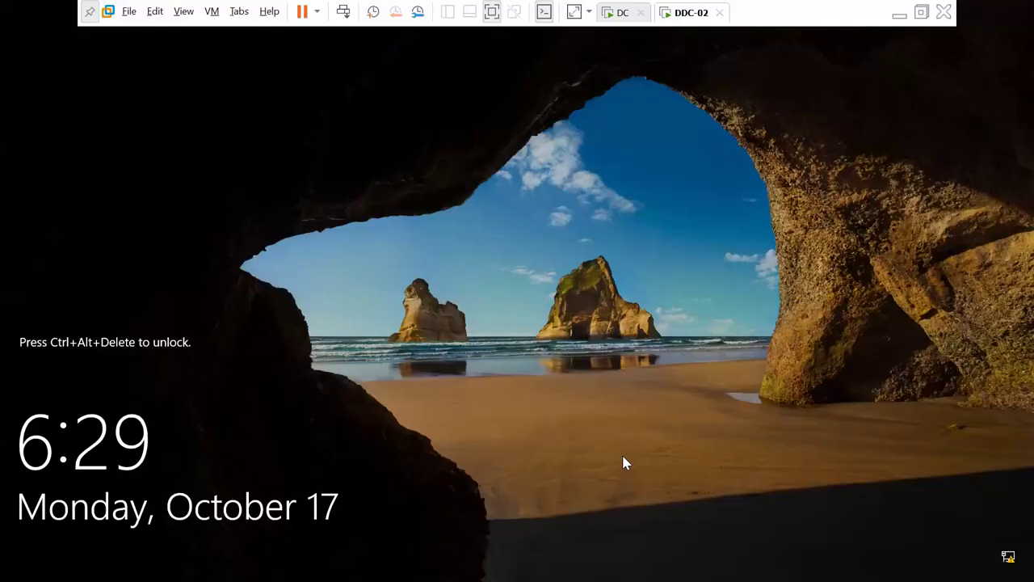
click(899, 14)
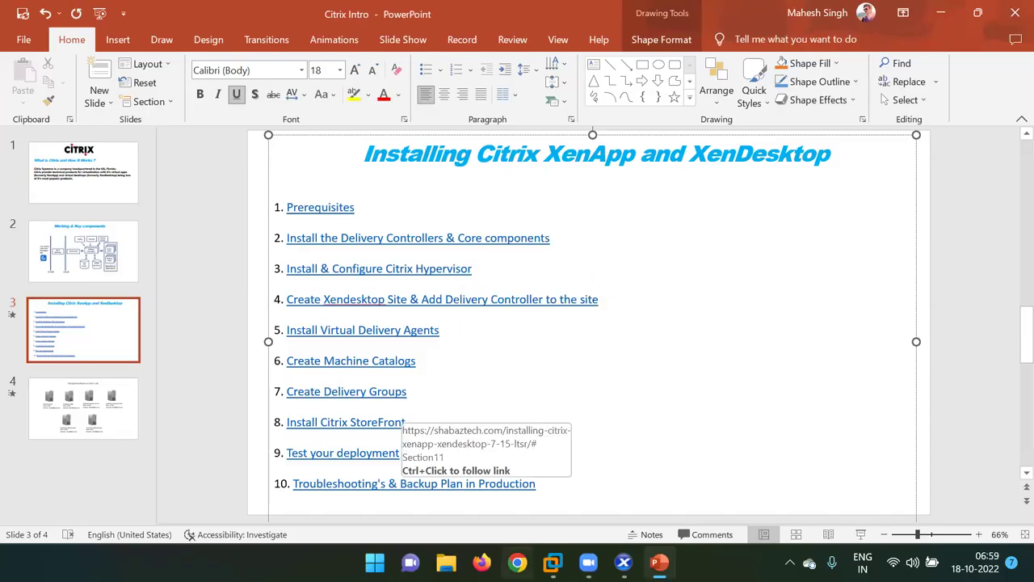
click(517, 562)
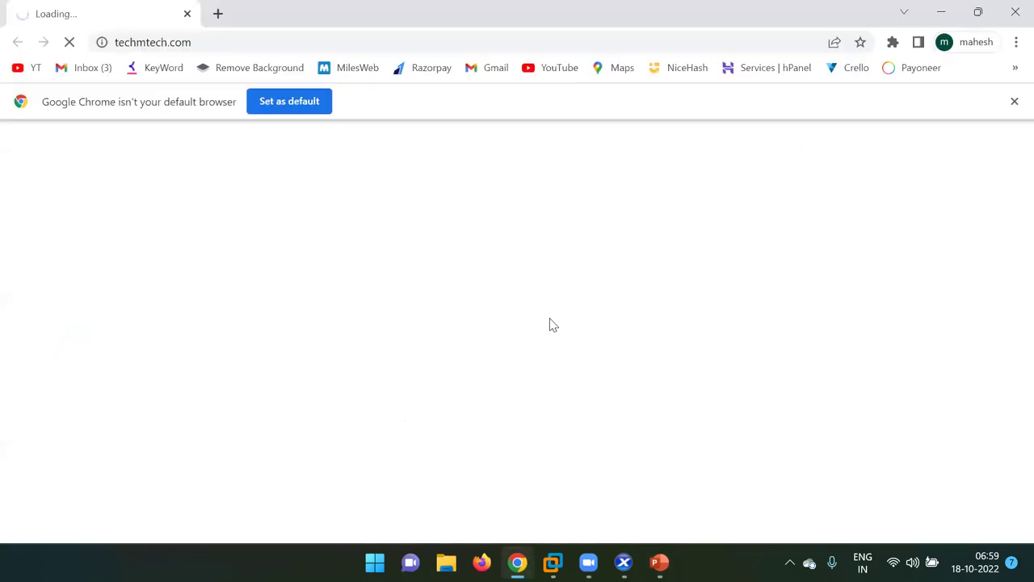
Step: Close Chrome and switch to XenCenter's Win2k19-Golden console
click(1015, 12)
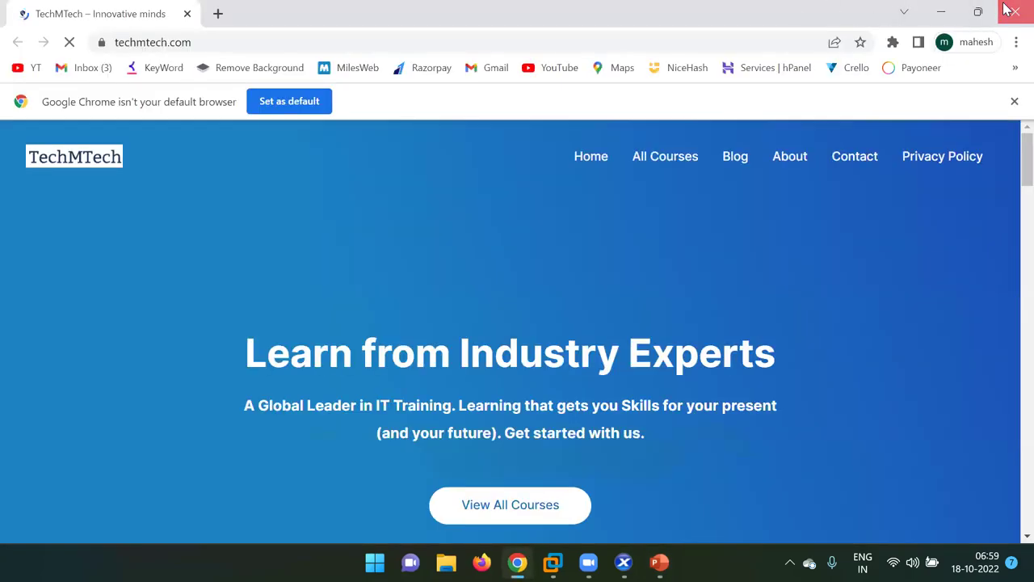
click(624, 561)
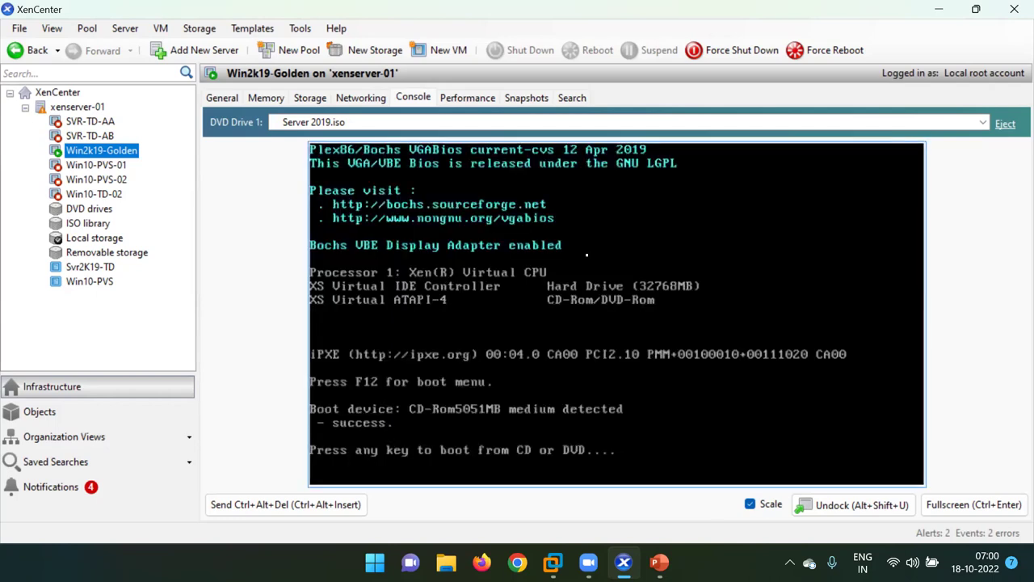
Step: Boot Win2k19-Golden from the Server 2019 installation disc
key(Return)
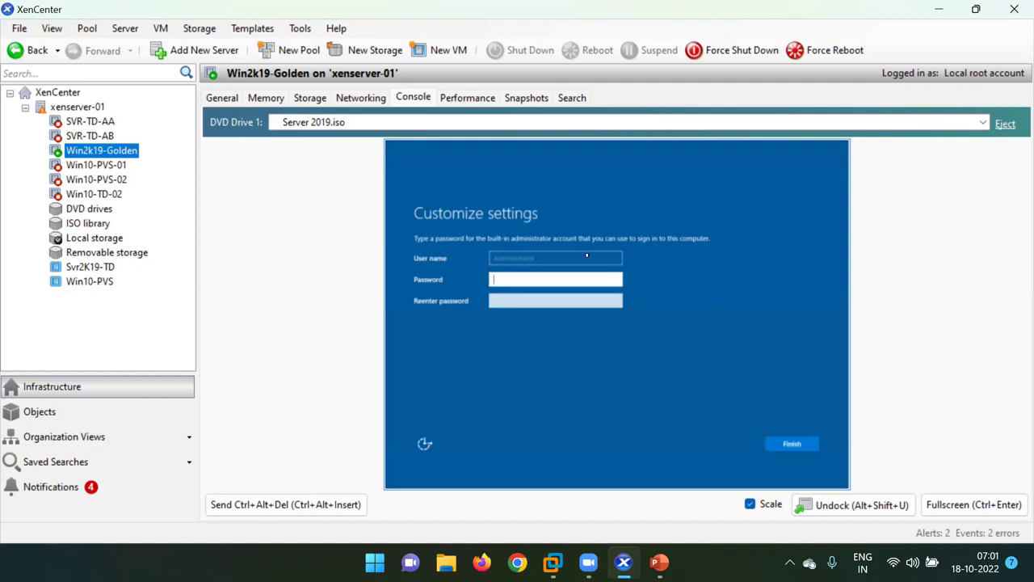
Step: Enter and confirm the built-in Administrator password to finish Windows setup
text(*********)
key(Tab)
text(*******)
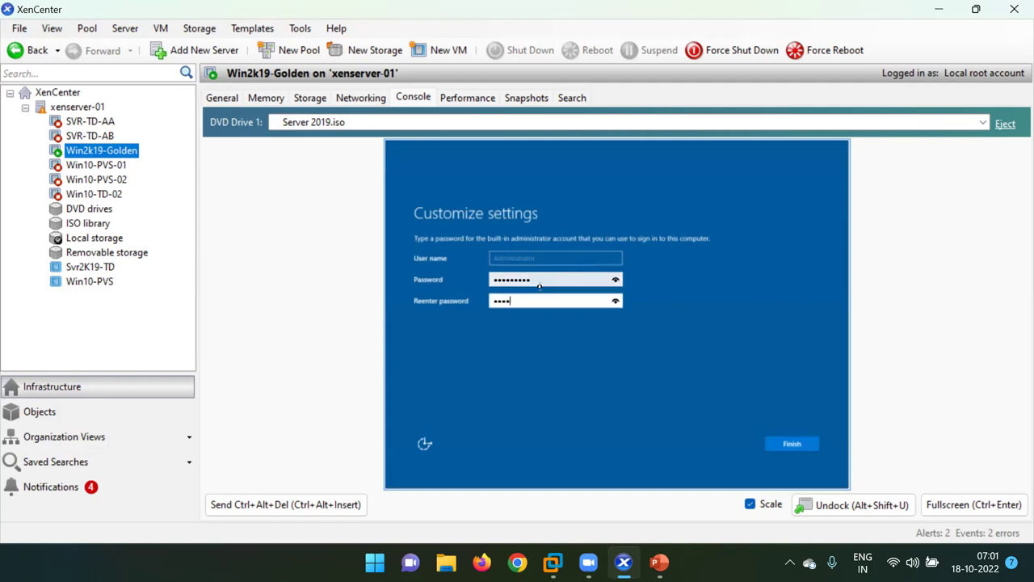
text(**)
key(Return)
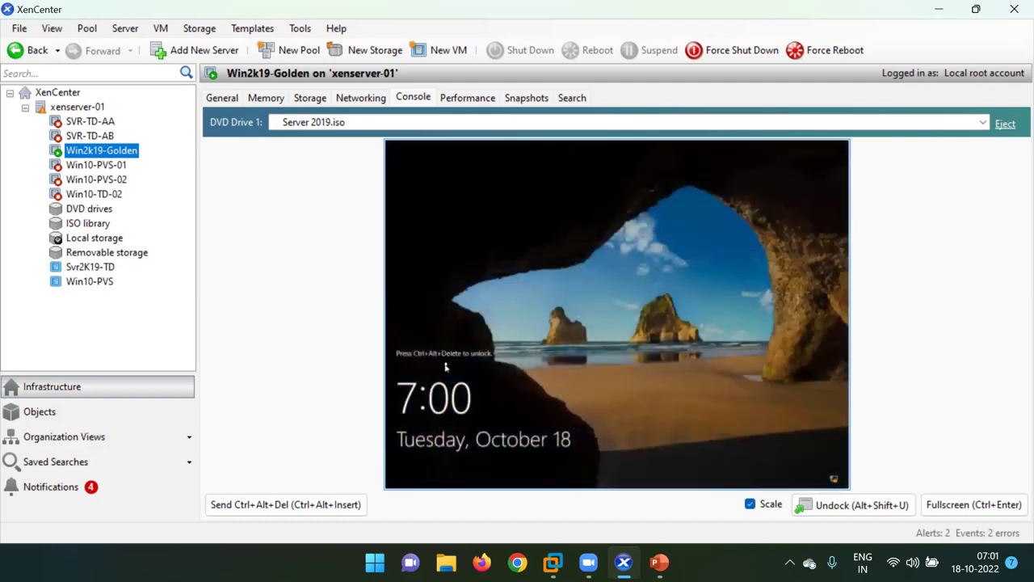
Step: Unlock the console and sign in as Administrator, correcting a mistyped password
click(285, 504)
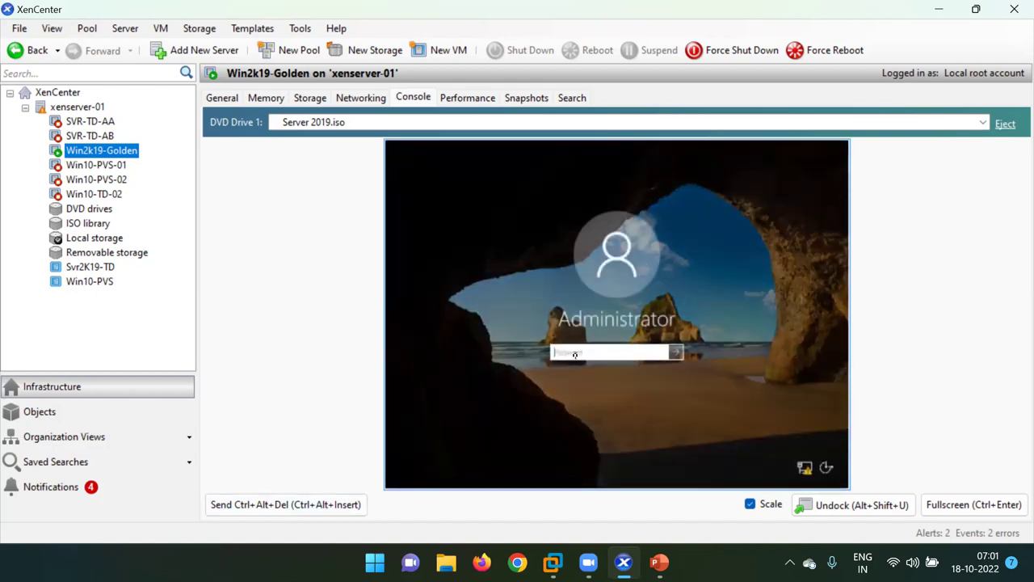
text(***)
key(BackSpace)
key(BackSpace)
key(BackSpace)
text(****)
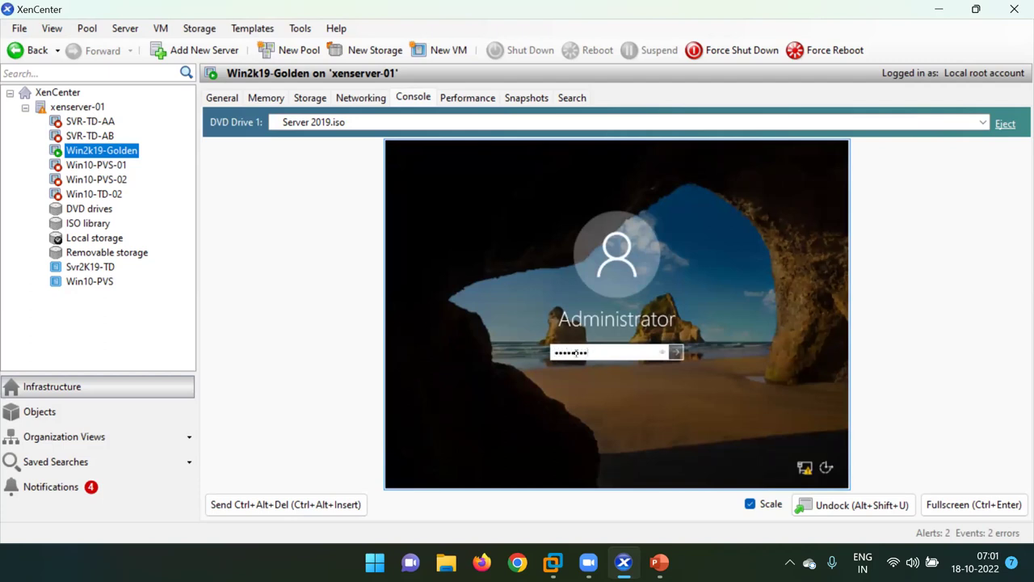
key(Return)
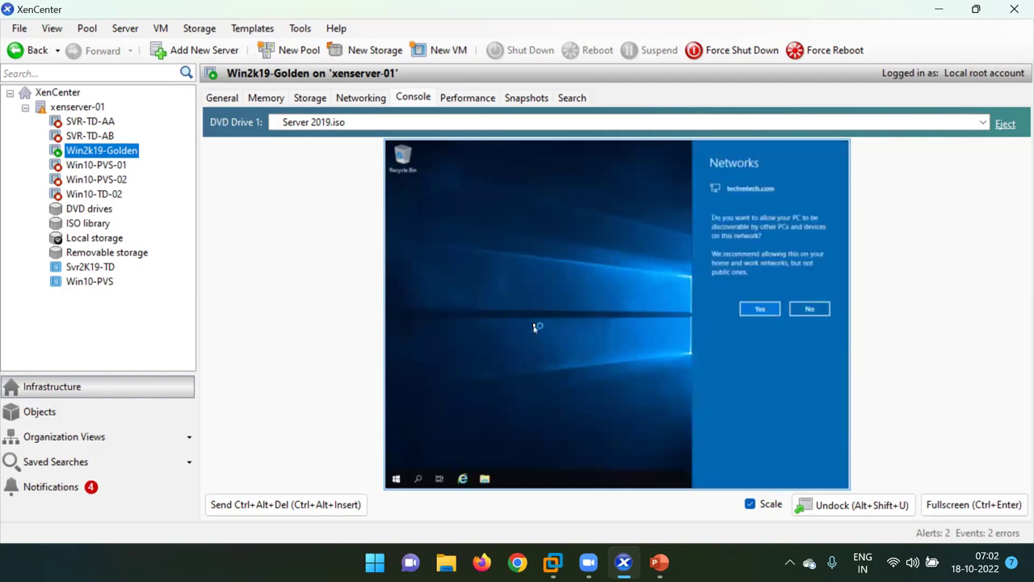
Step: Choose Yes to make the server discoverable on the network
click(764, 310)
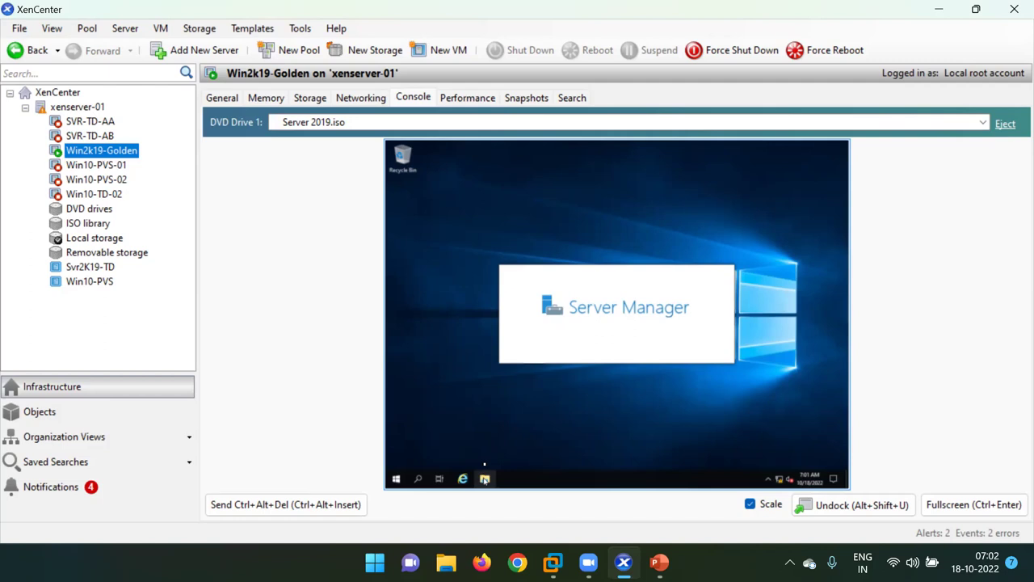
Step: View This PC in File Explorer, close the Windows Admin Center prompt, and open Local Server
click(484, 478)
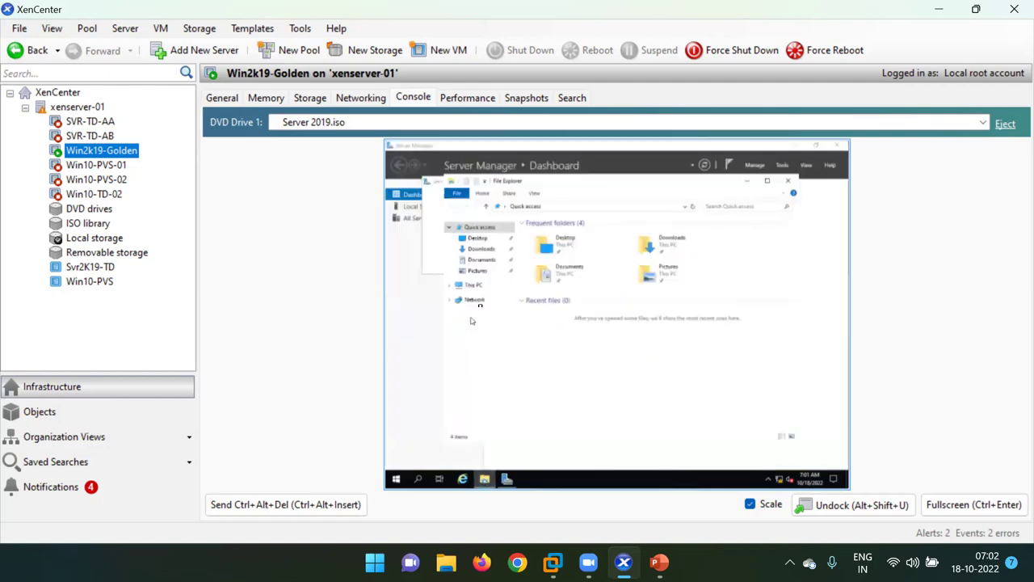
click(485, 288)
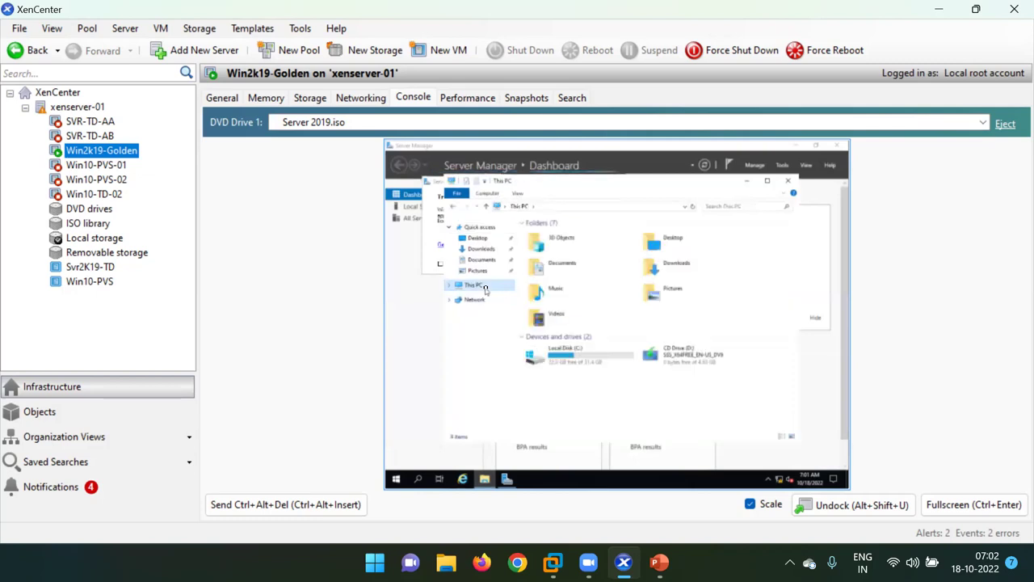
click(441, 266)
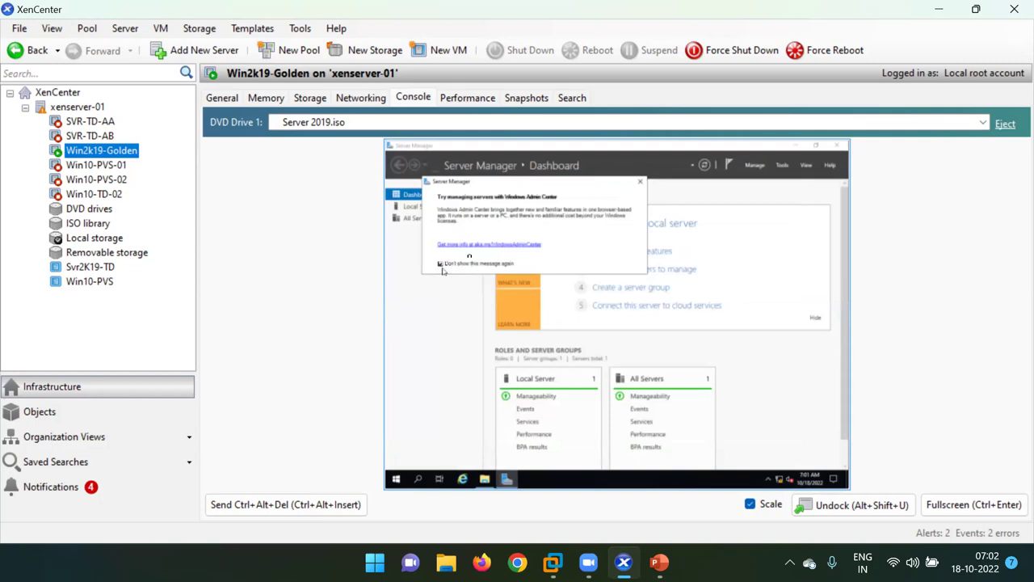
click(640, 181)
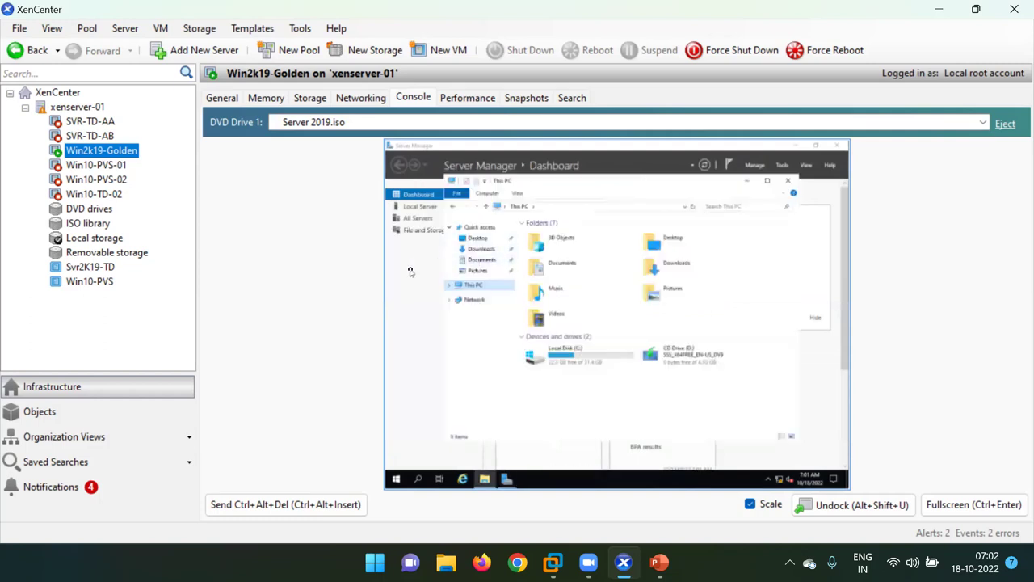
click(435, 196)
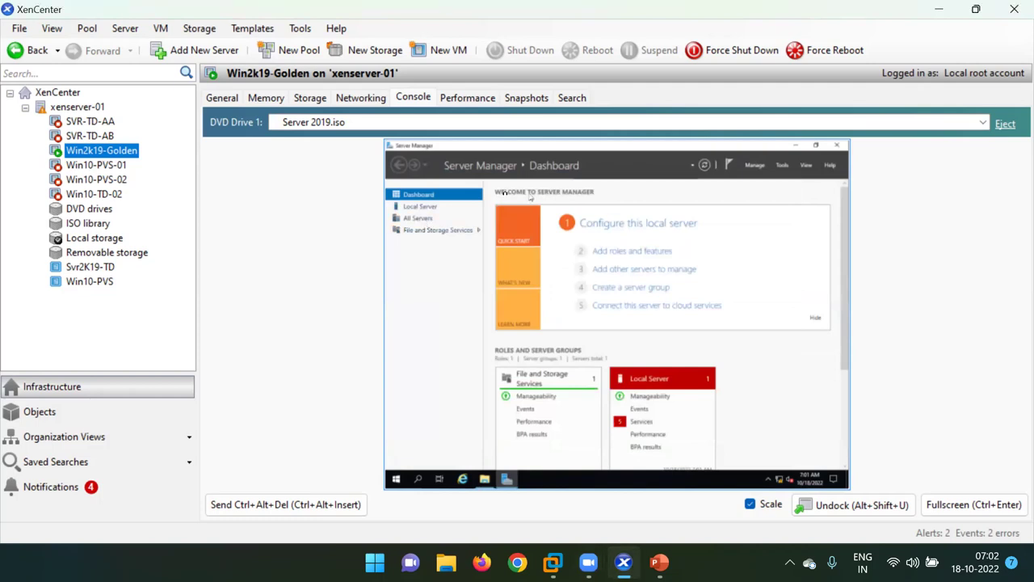
click(418, 207)
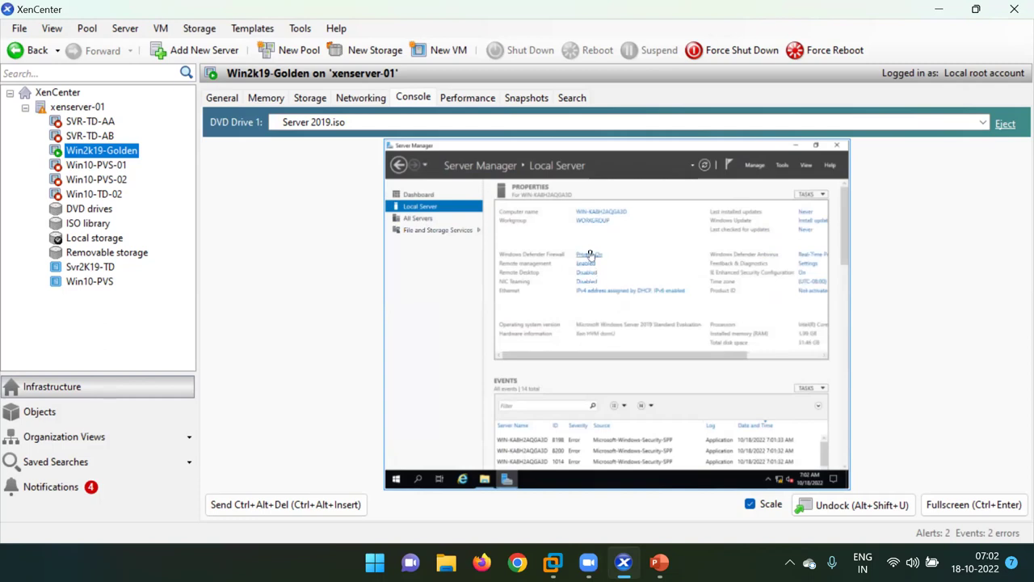
Step: Check the Ethernet network connections, then allow remote connections to this computer and apply
click(591, 294)
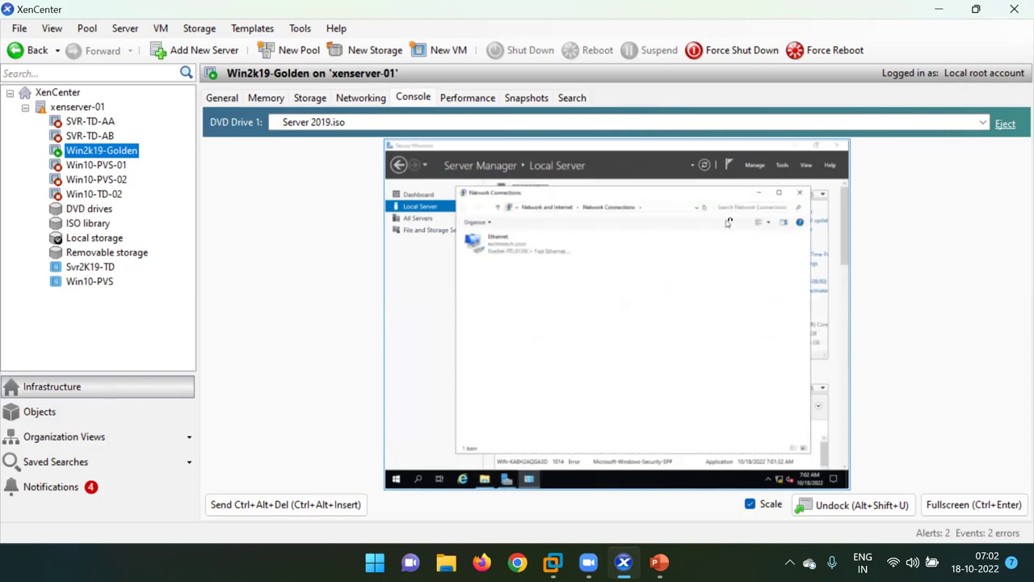
click(798, 195)
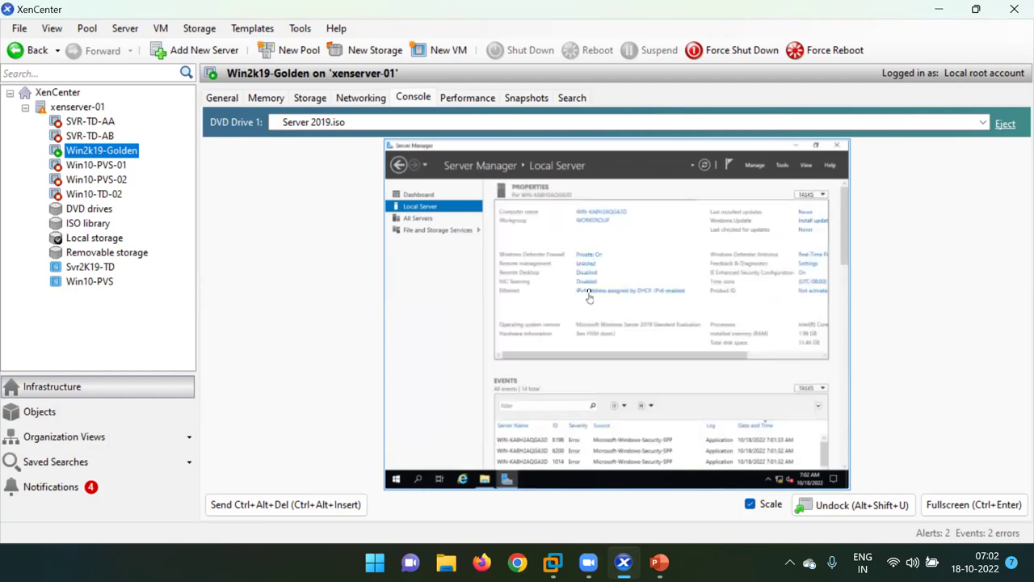
click(587, 275)
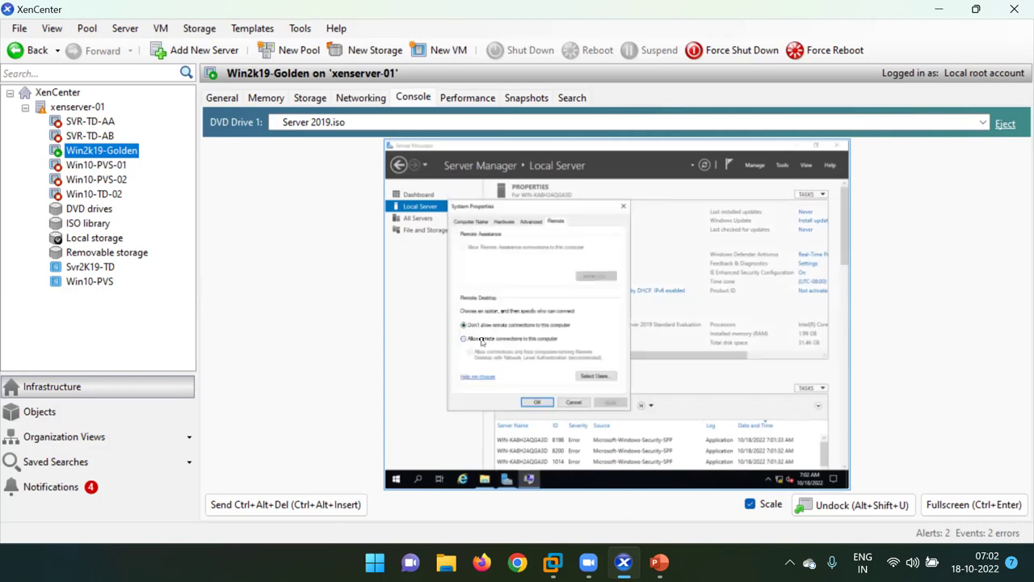
click(481, 341)
click(538, 304)
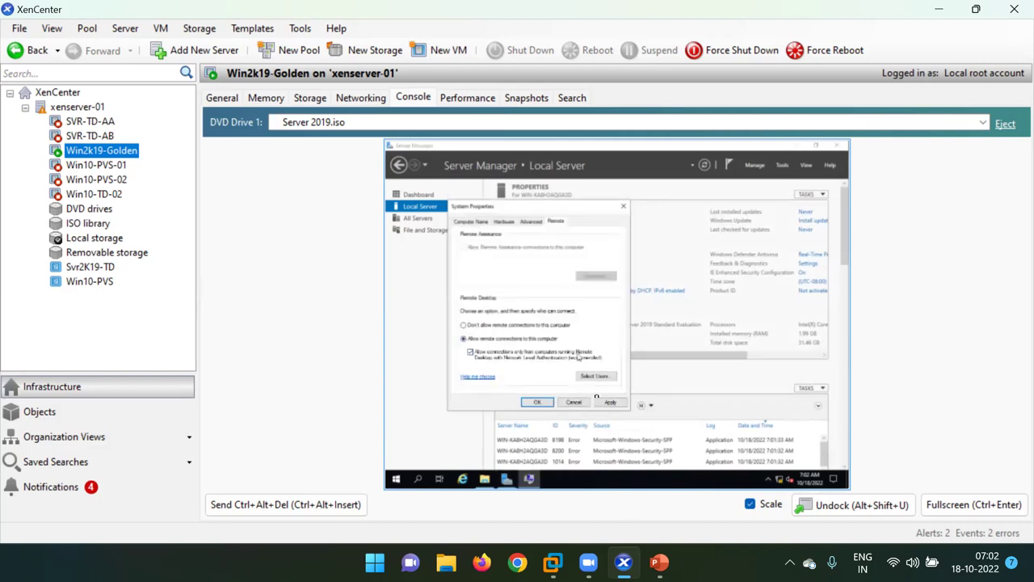
click(610, 402)
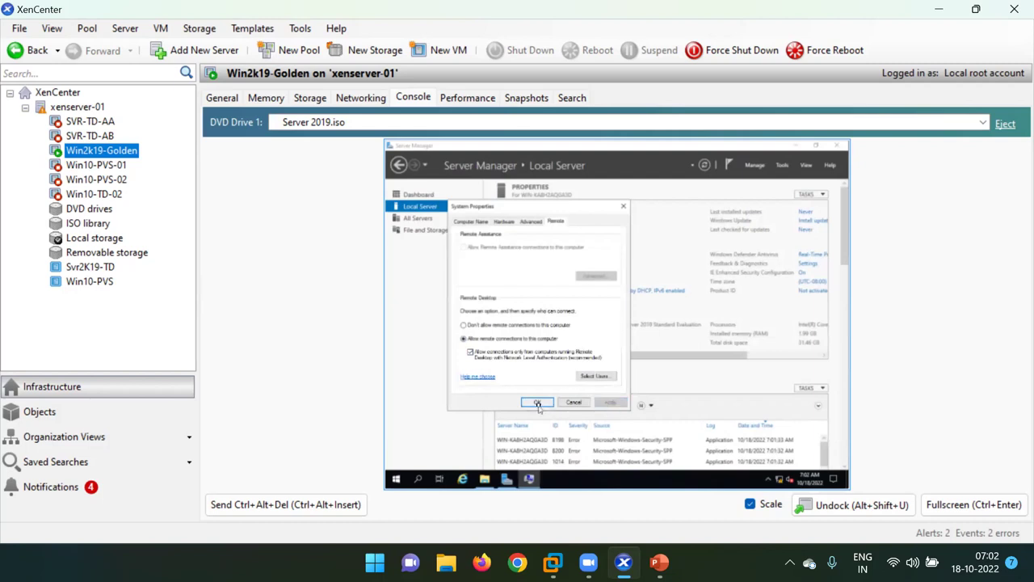
click(536, 402)
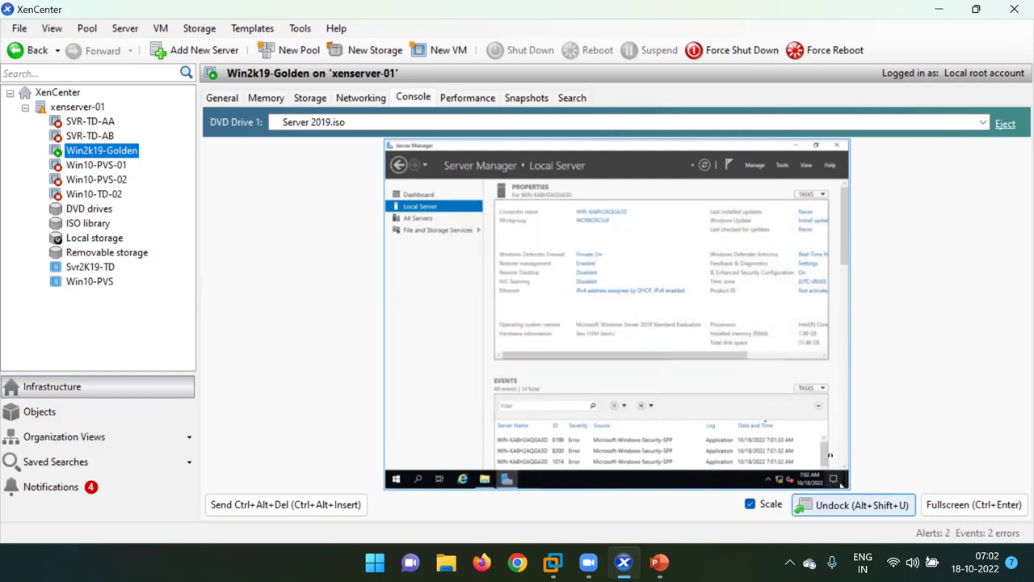
Step: Rename the computer to Win2k19-Golden and make it a member of the techmtech.com domain
click(973, 504)
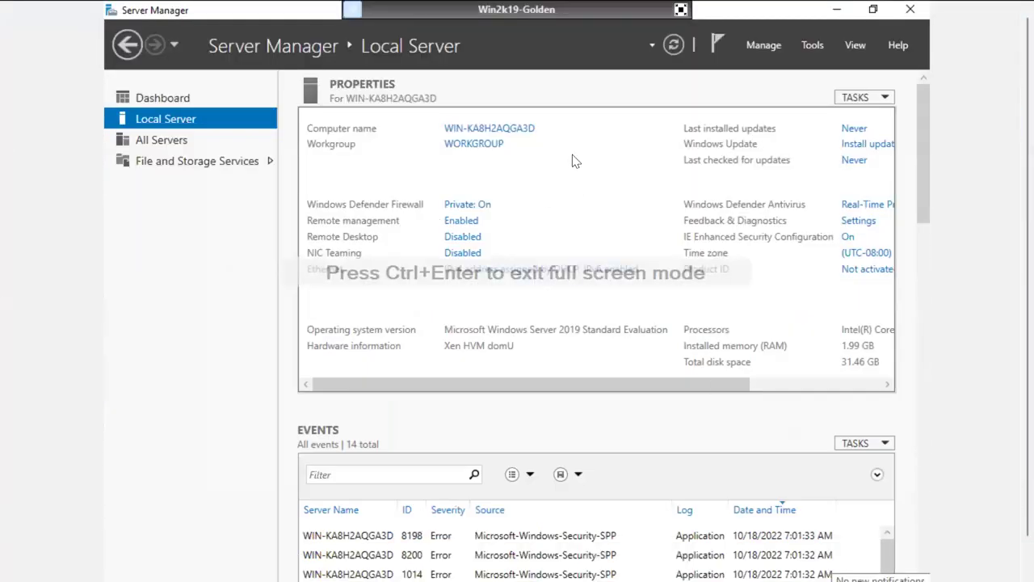
click(481, 129)
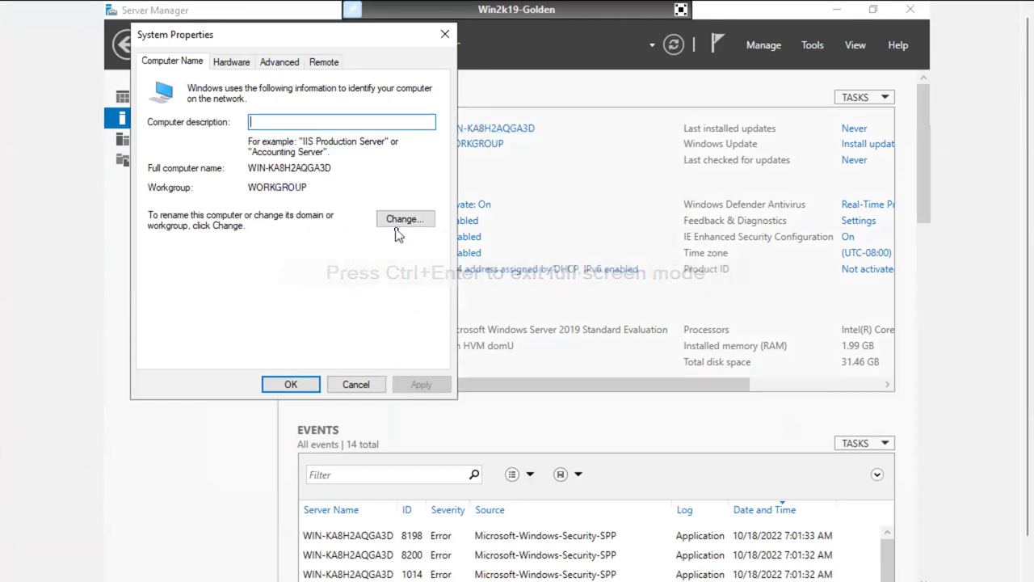
click(406, 226)
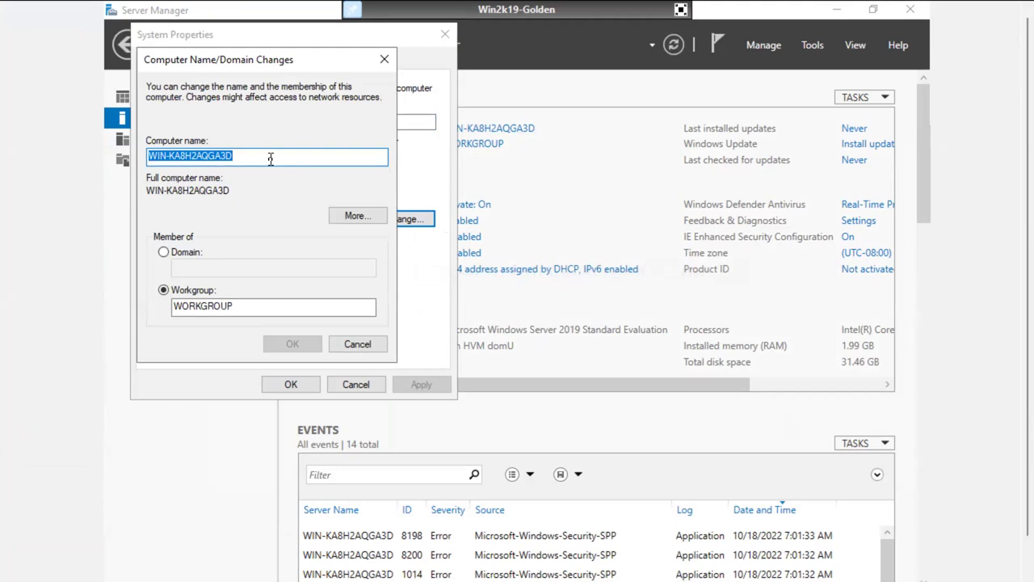
text(Win)
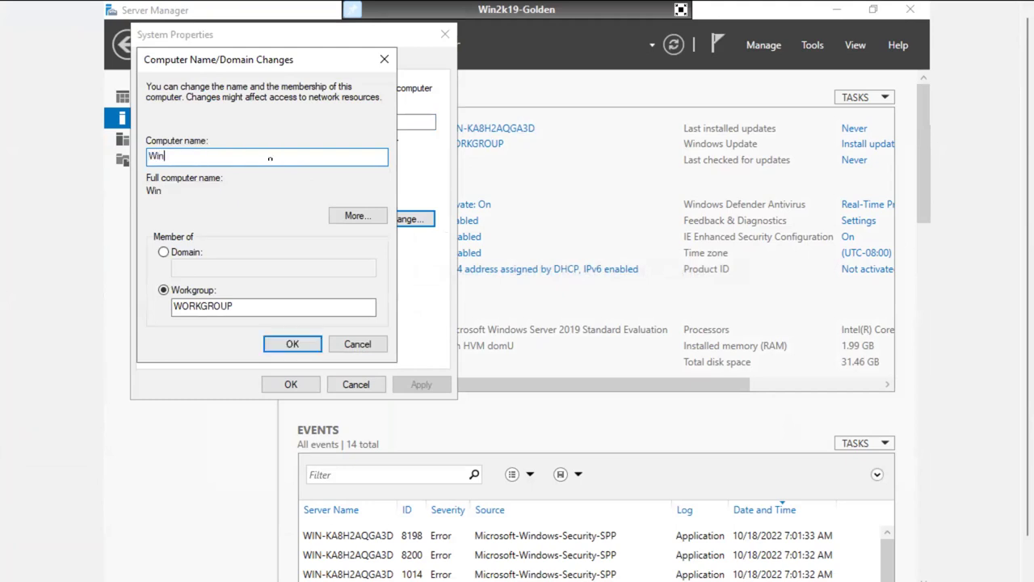
text(2k19-Golden)
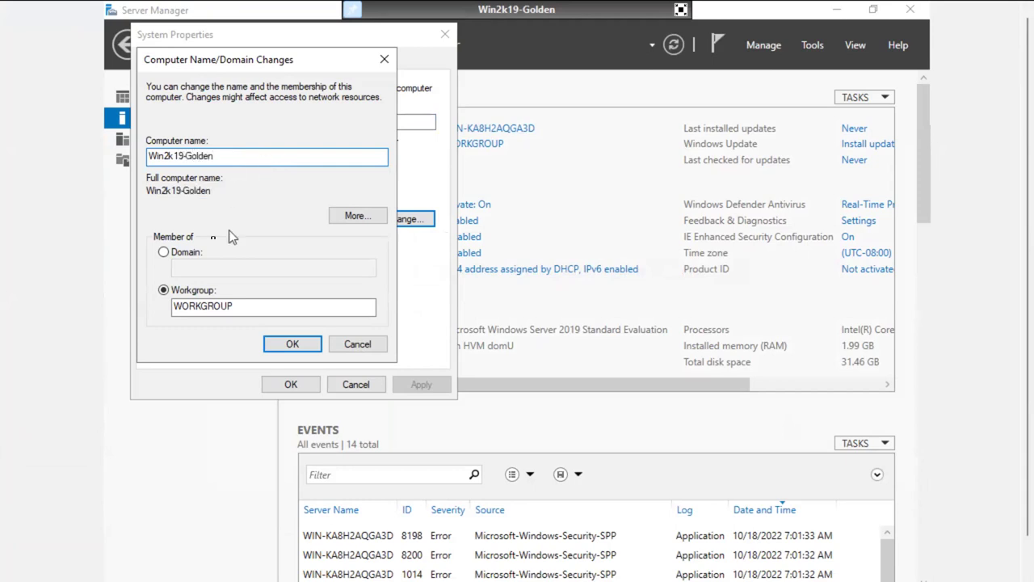
click(174, 257)
click(187, 268)
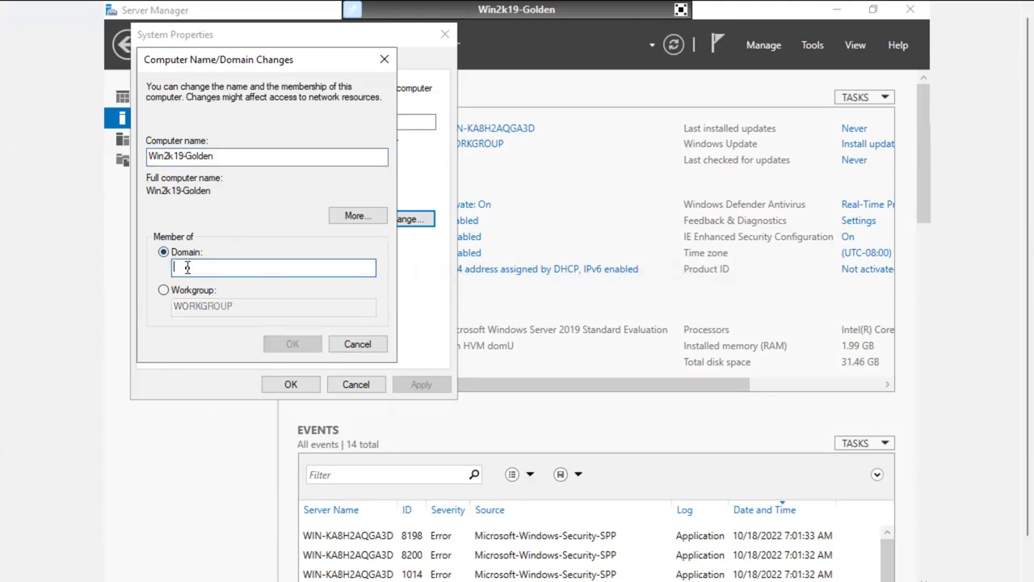
text(techmtech)
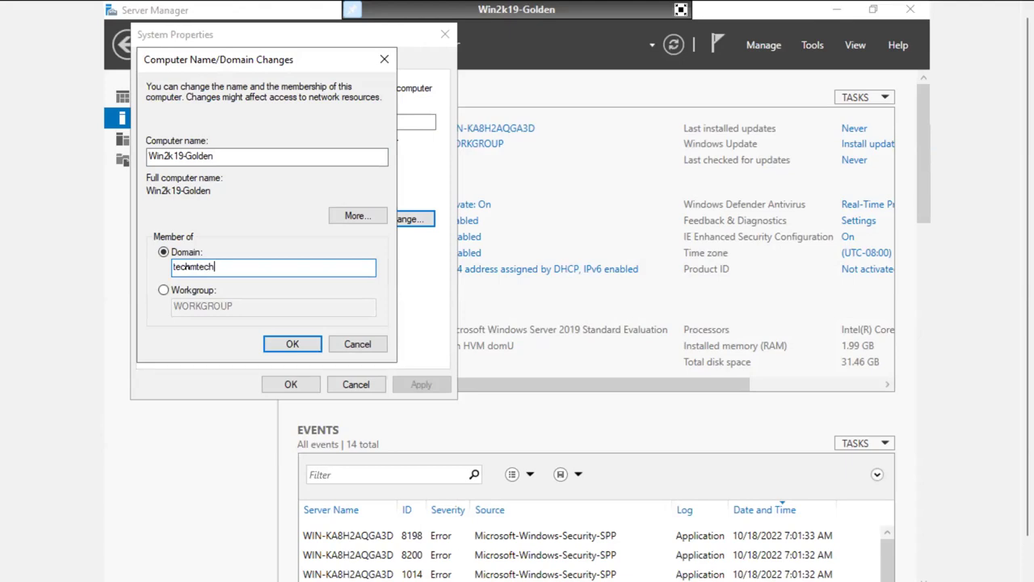
text(.com)
click(284, 339)
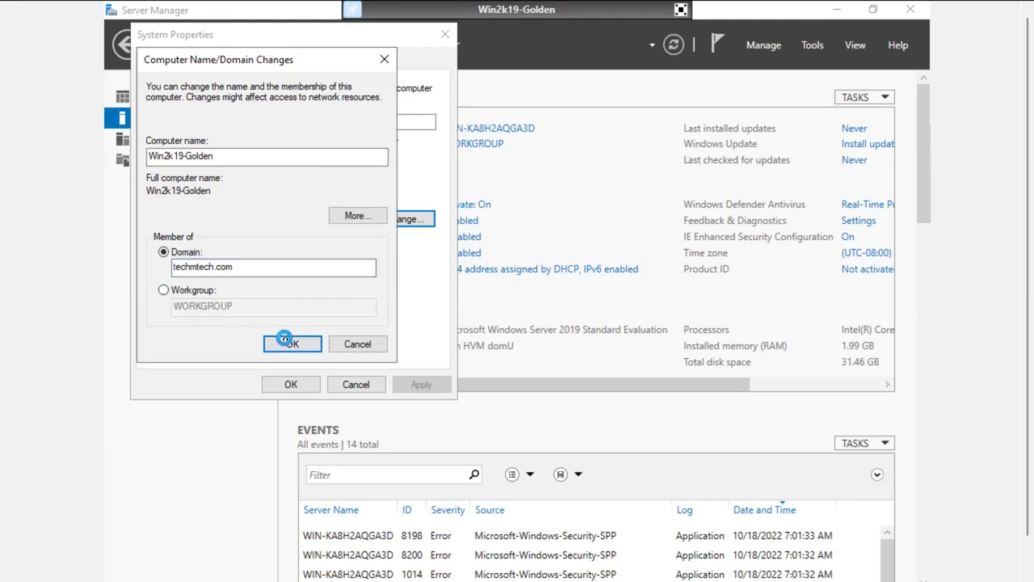
Step: Enter the domain account credentials, acknowledge the welcome and restart notices, and restart now
text(ms185426)
key(Tab)
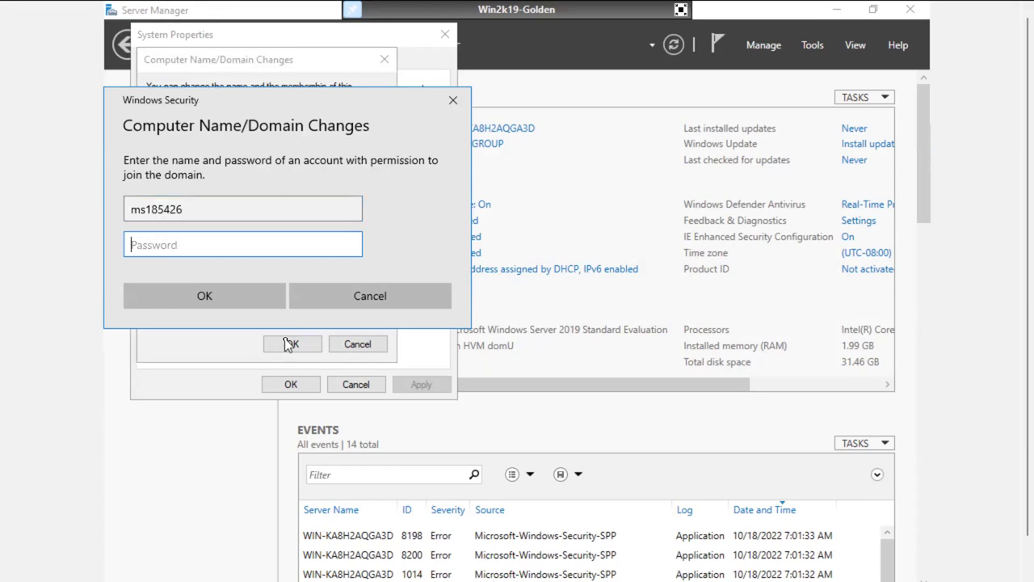
text(•••••••••)
key(Return)
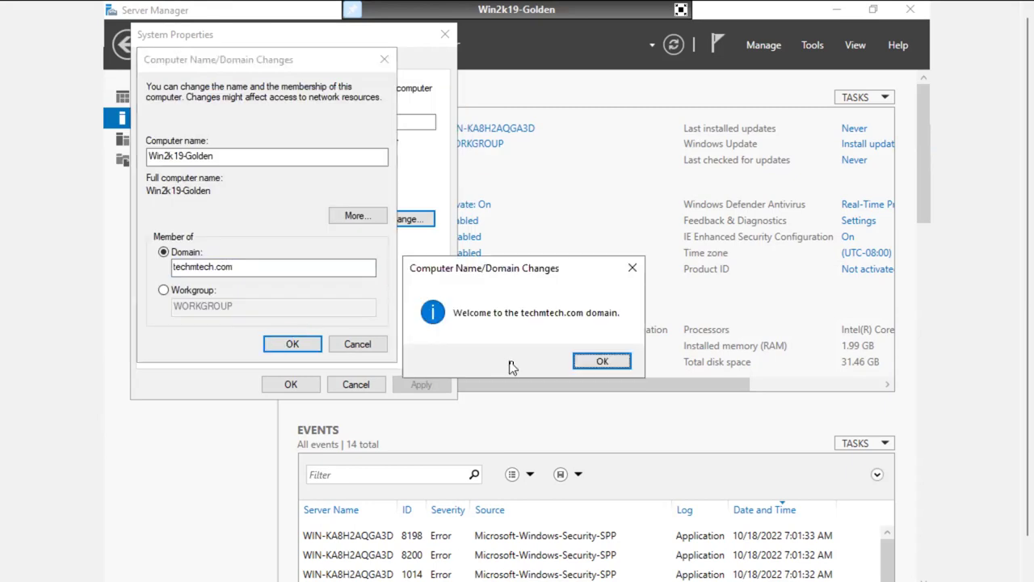
click(588, 363)
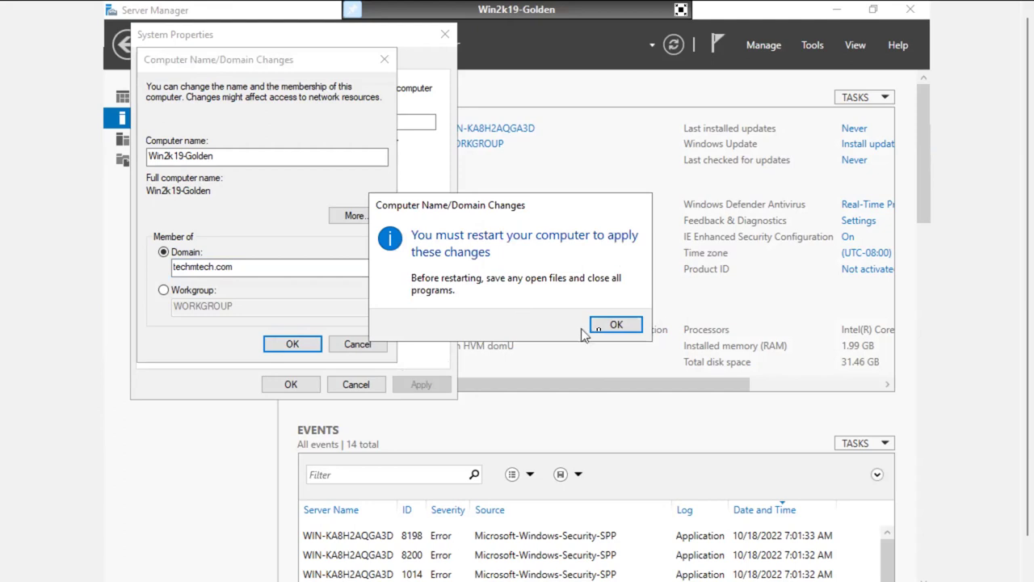
click(612, 326)
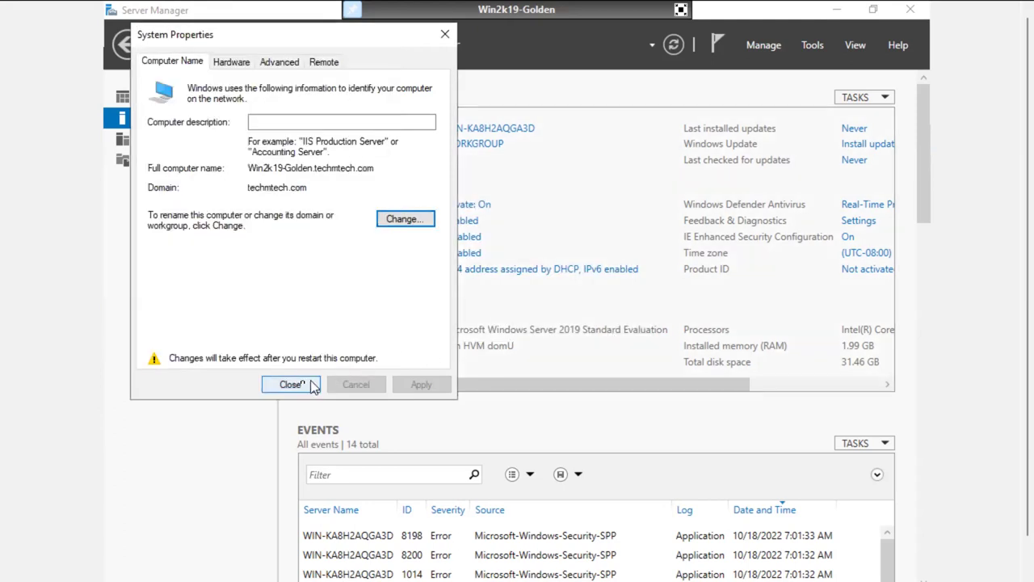
click(310, 384)
click(533, 320)
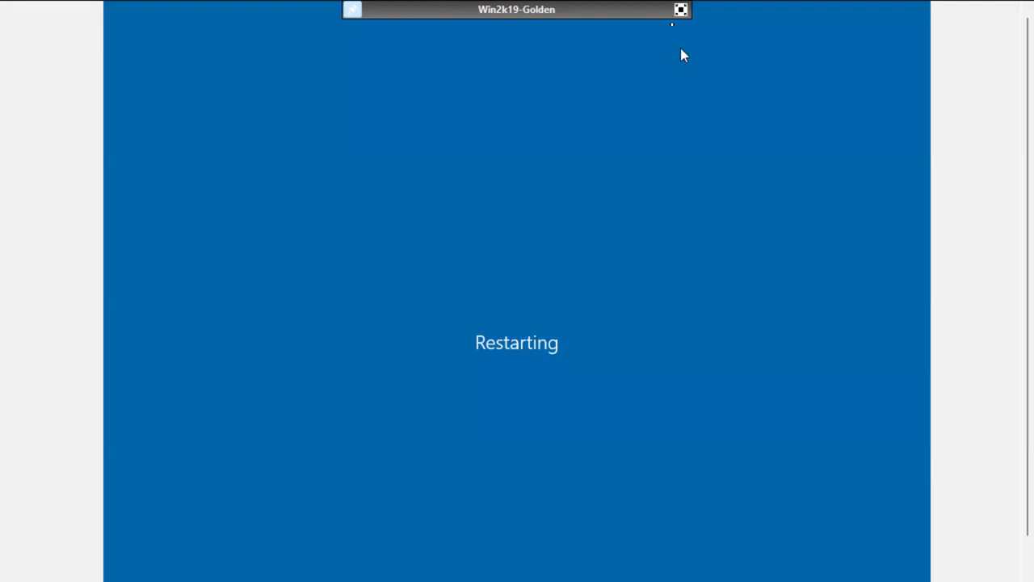
Step: Eject Server 2019.iso so DVD Drive 1 shows <empty>
click(681, 9)
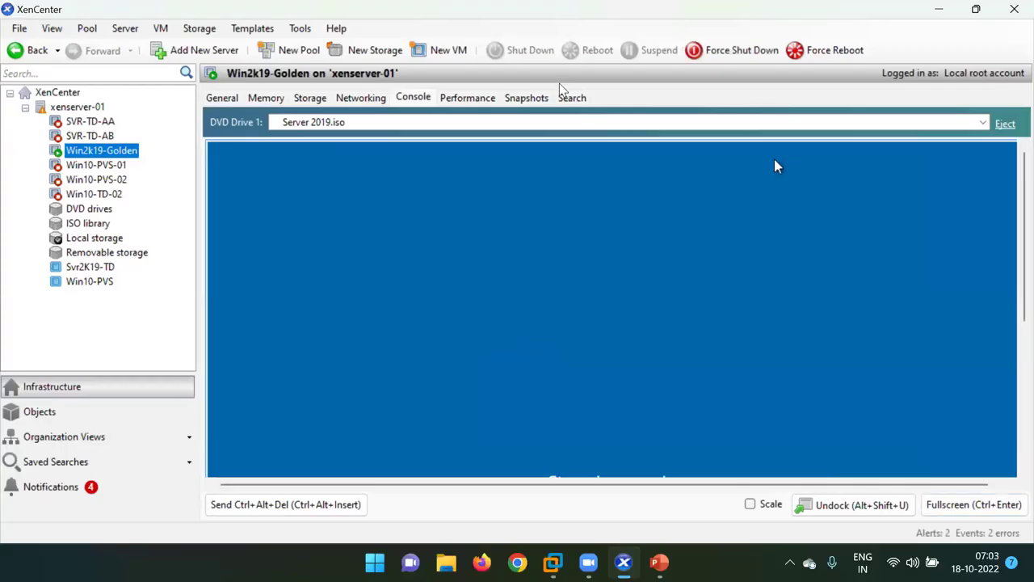
click(397, 121)
scroll(396, 161, up, 2)
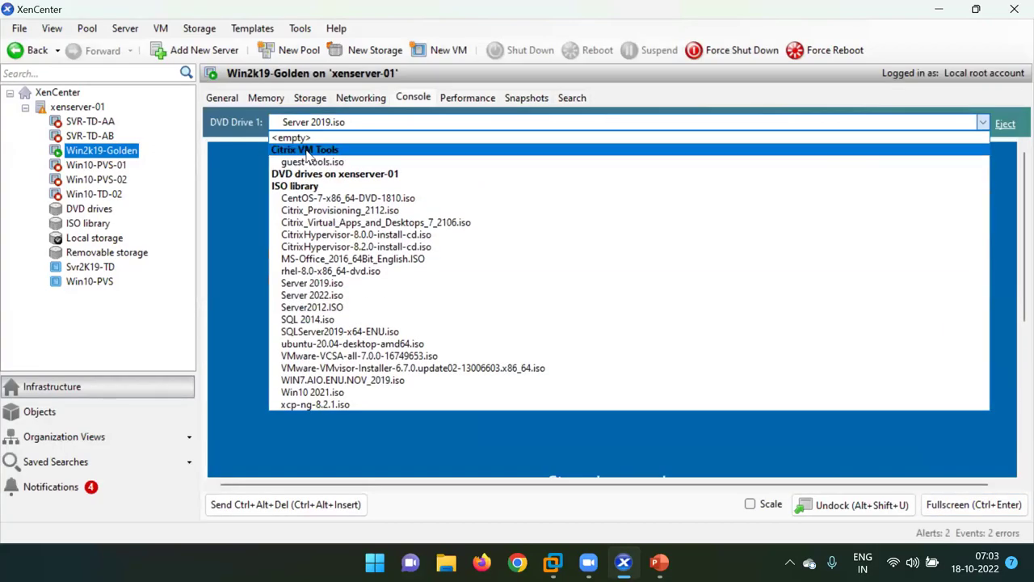
click(307, 141)
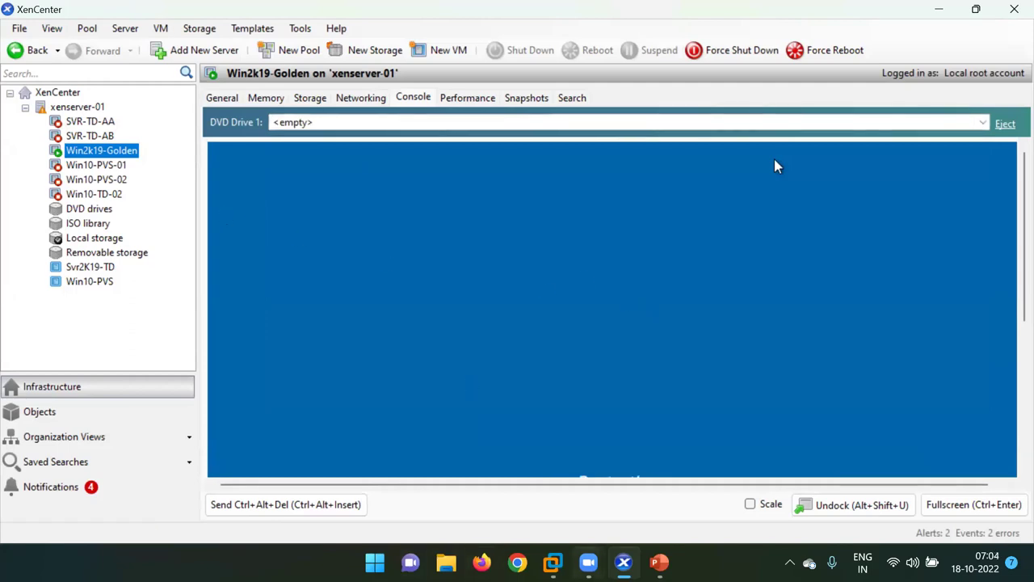
Step: Switch to the DC VM in VMware Workstation and sign in
mouse_move(553, 562)
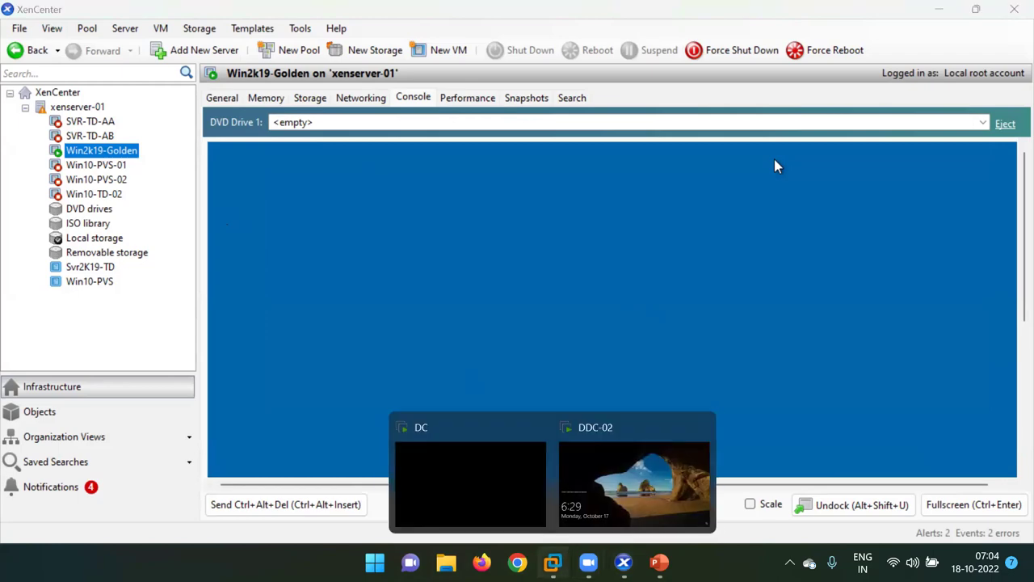
click(478, 471)
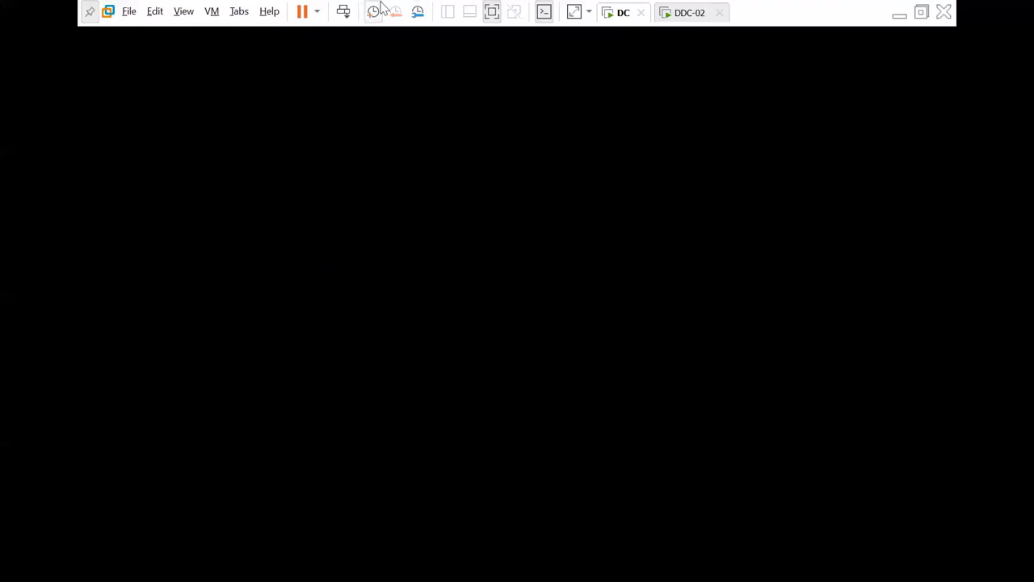
click(344, 11)
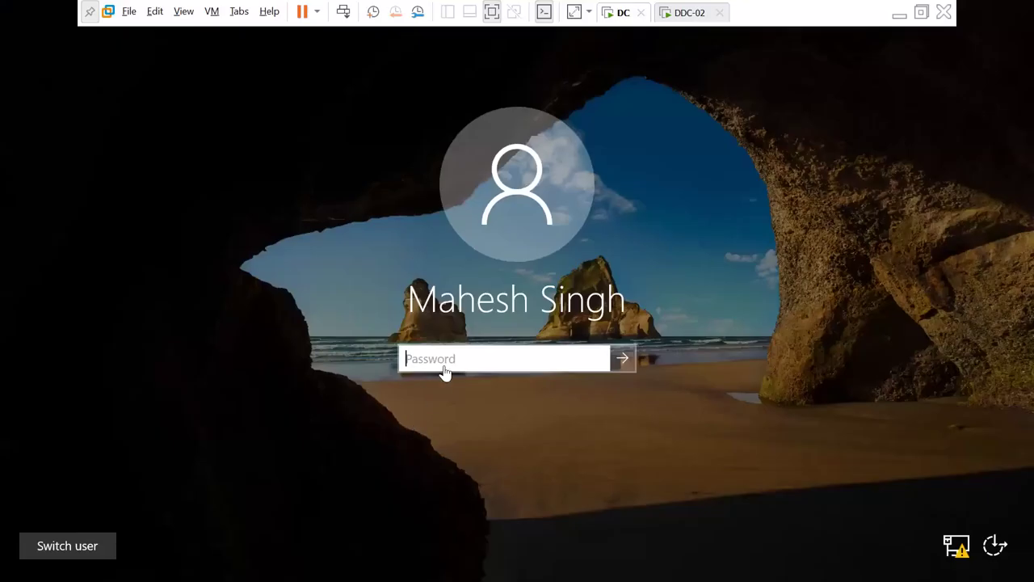
text(•••••••••)
key(Return)
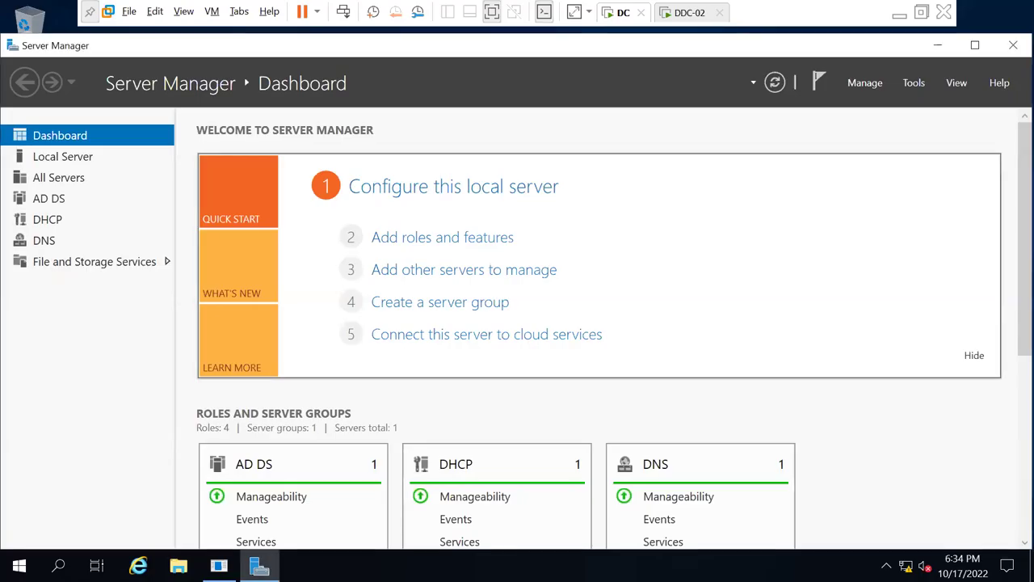
Step: In DHCP, open Scope [192.168.10.0] PVS leases to confirm Win2k19-Golden at 192.168.10.55, then show the desktop
click(916, 91)
click(814, 263)
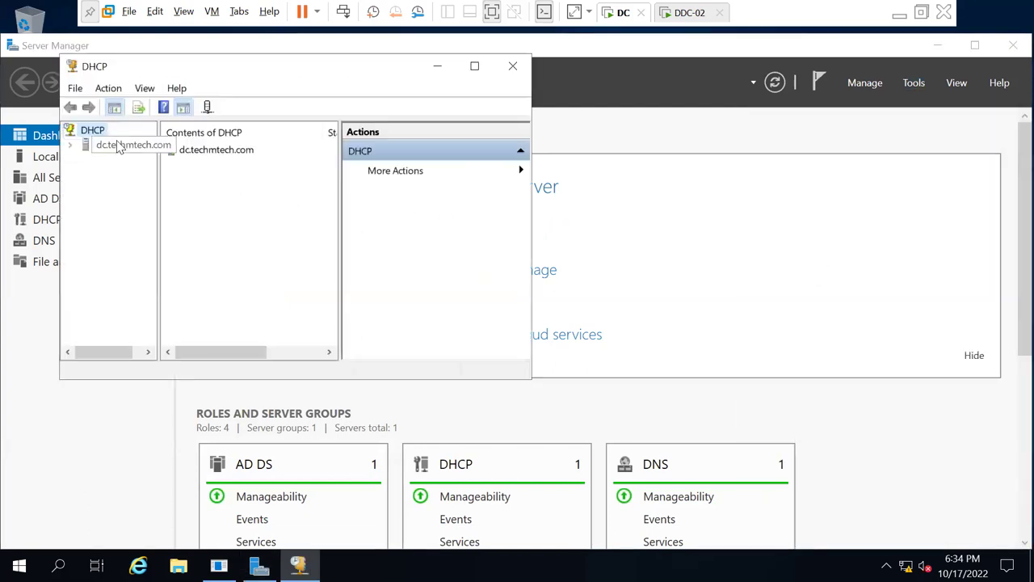
click(118, 147)
double_click(119, 147)
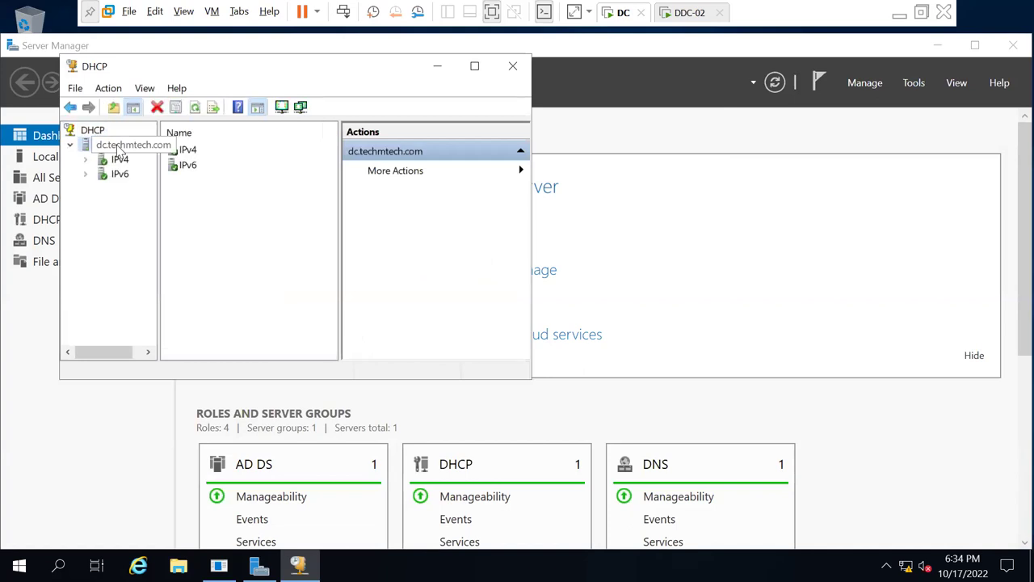
click(474, 66)
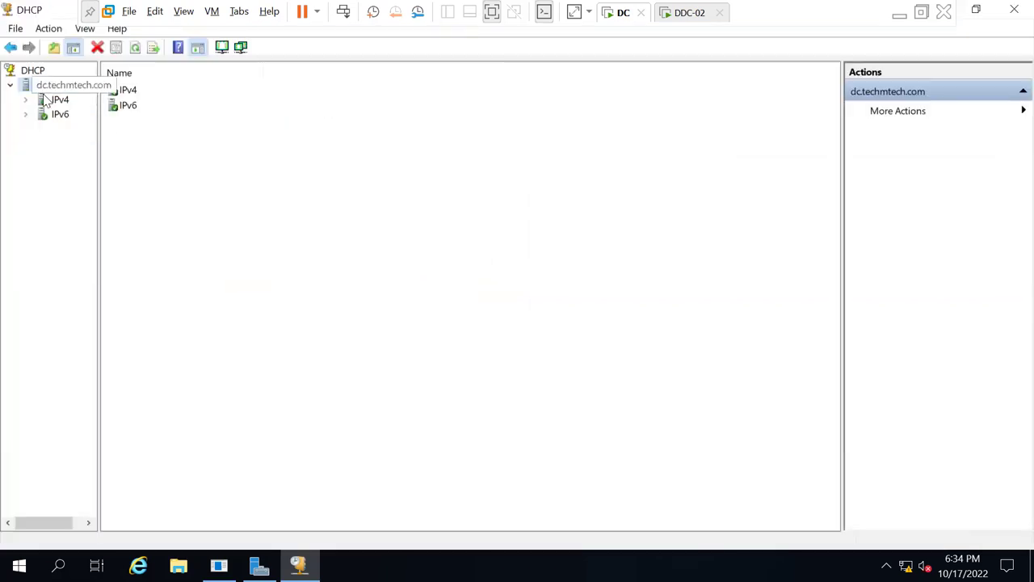
double_click(60, 99)
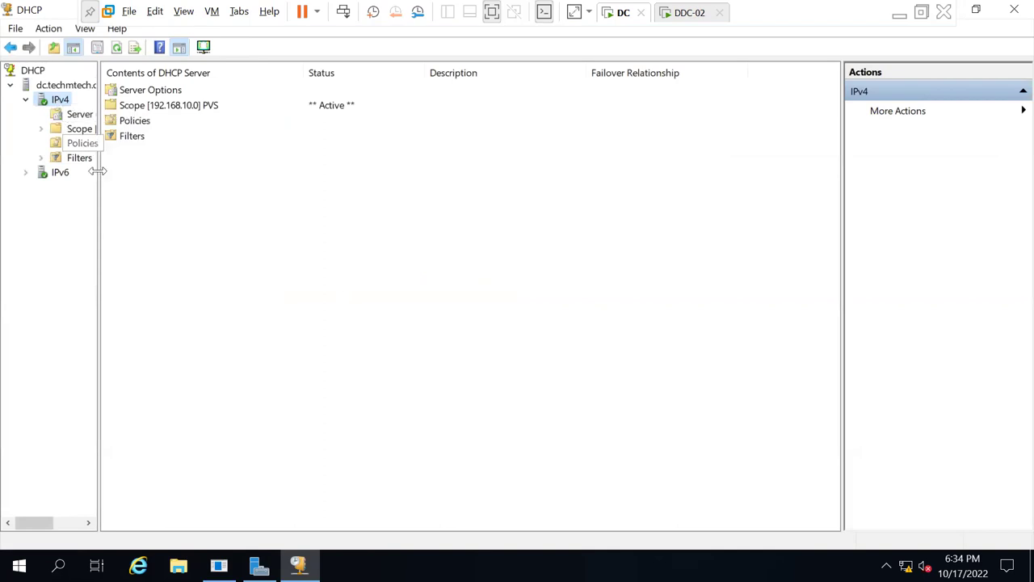
drag(98, 175, 214, 188)
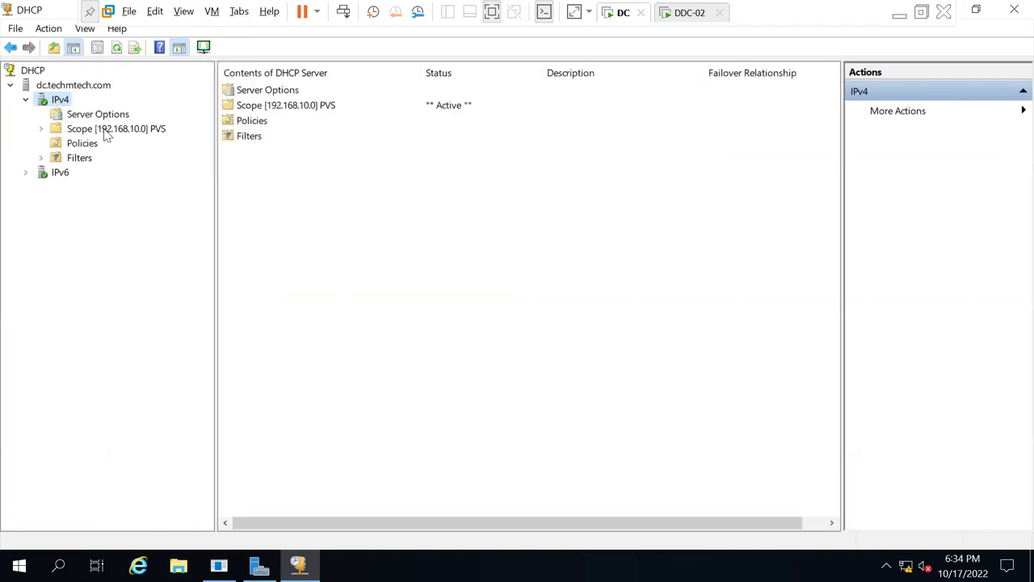
double_click(105, 131)
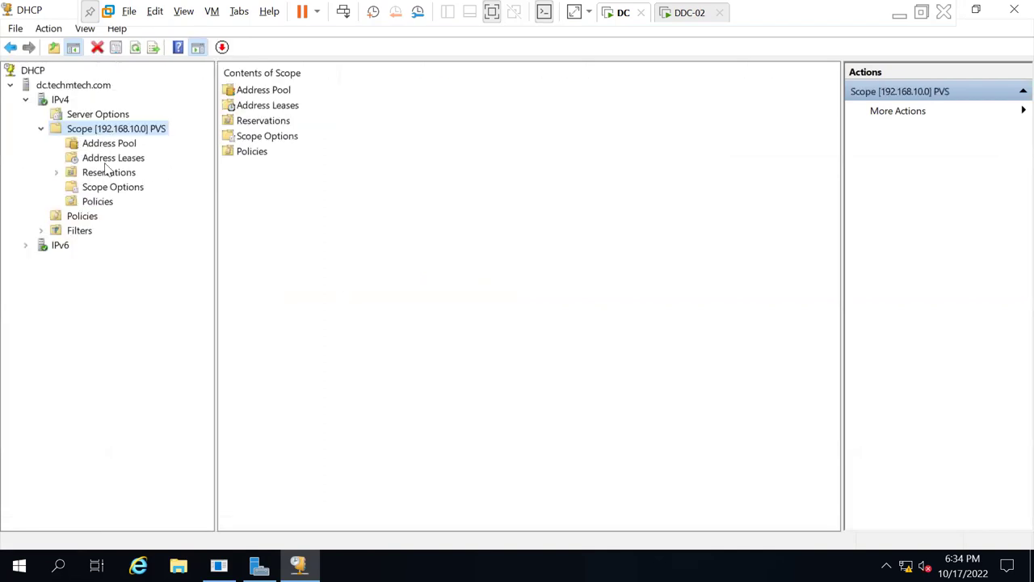
click(108, 160)
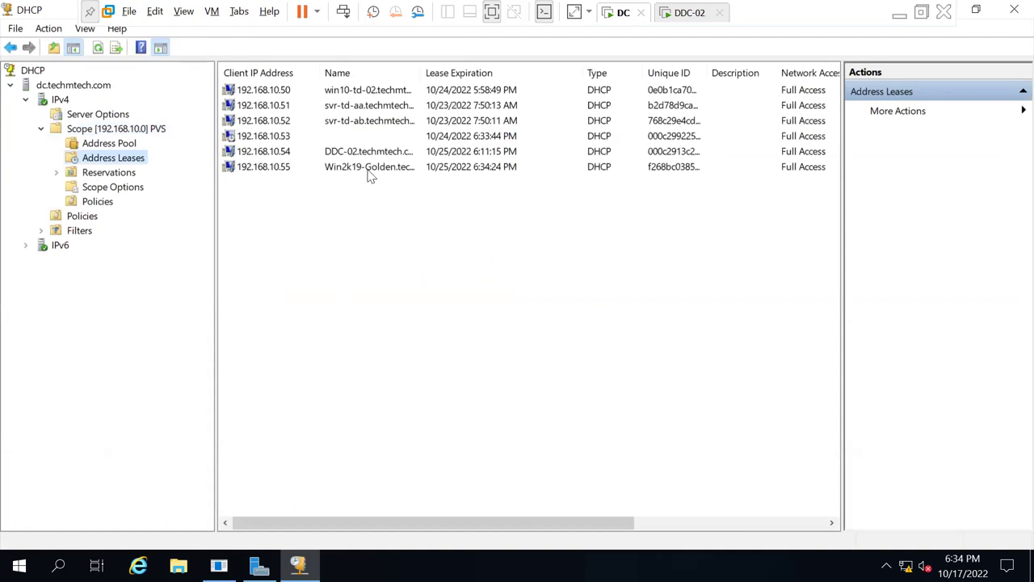
click(370, 170)
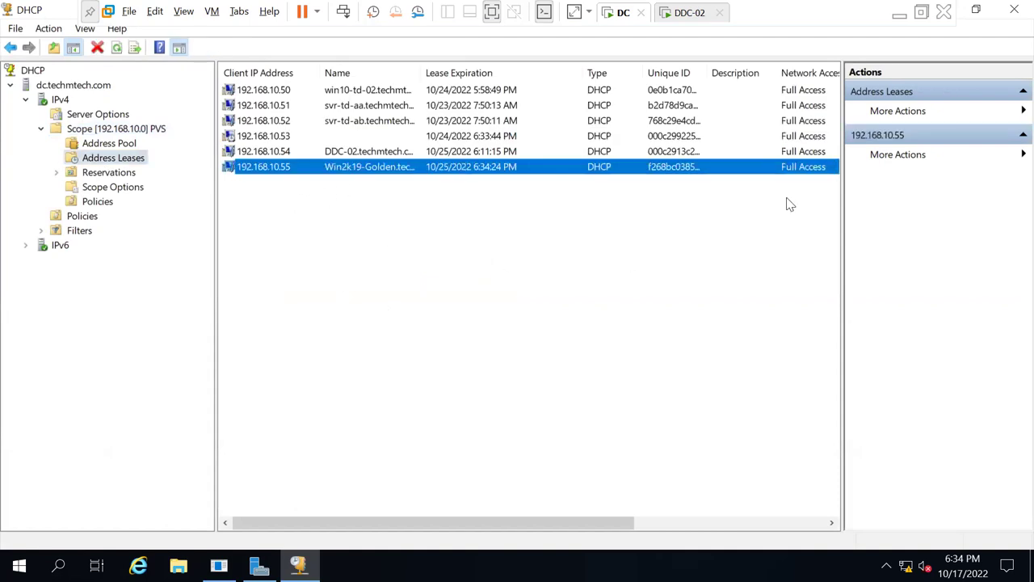
key(super+d)
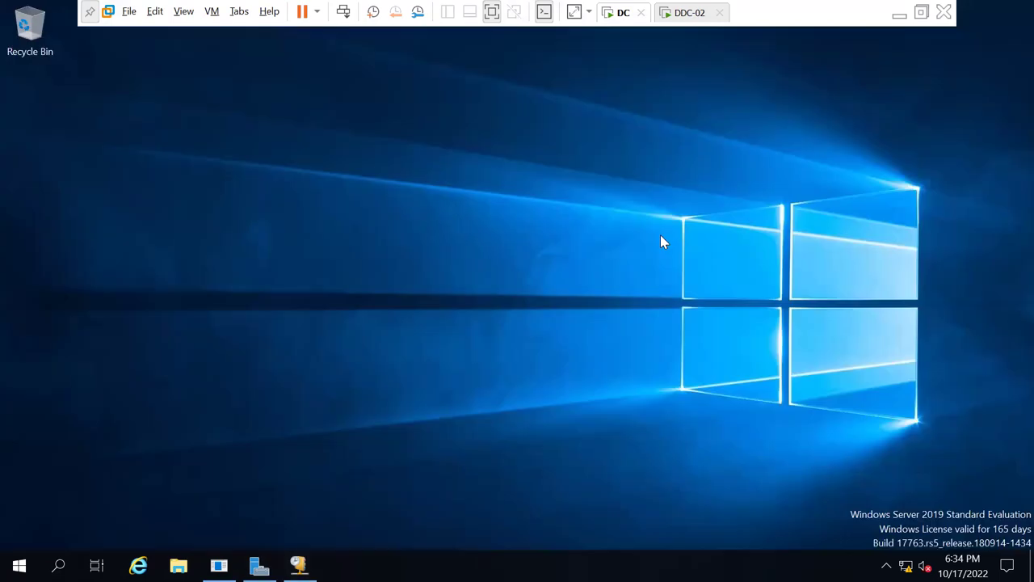
Step: Minimize VMware and XenCenter, close PowerPoint, and enter mstsc in the Run prompt
click(899, 13)
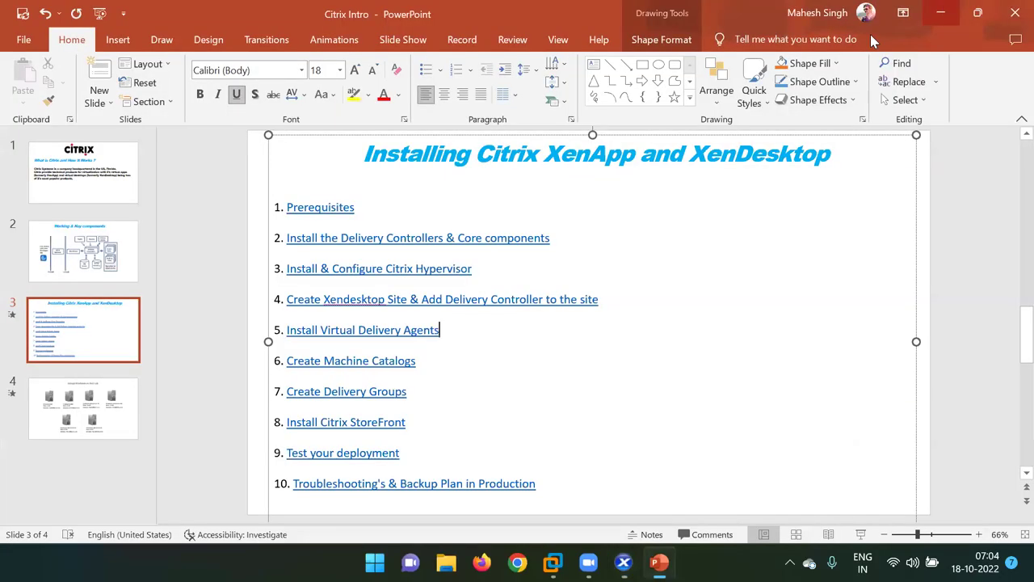
click(939, 9)
click(1014, 9)
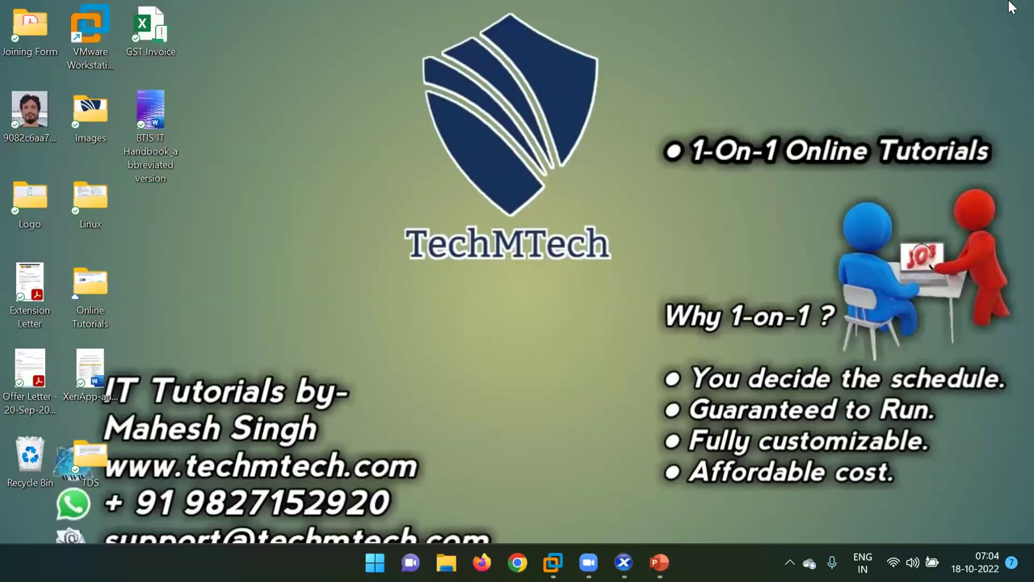
key(super+r)
text(mstsc)
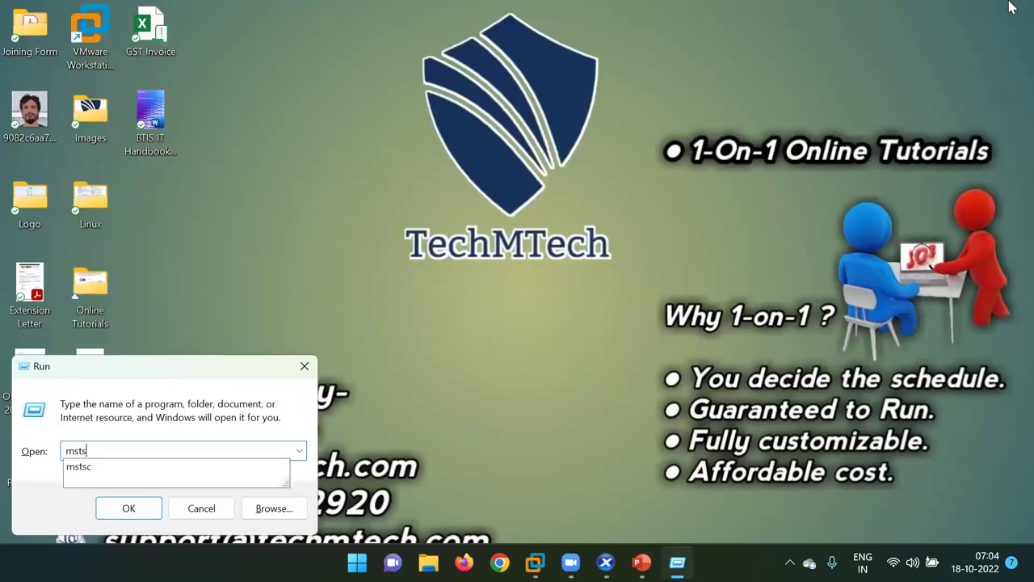
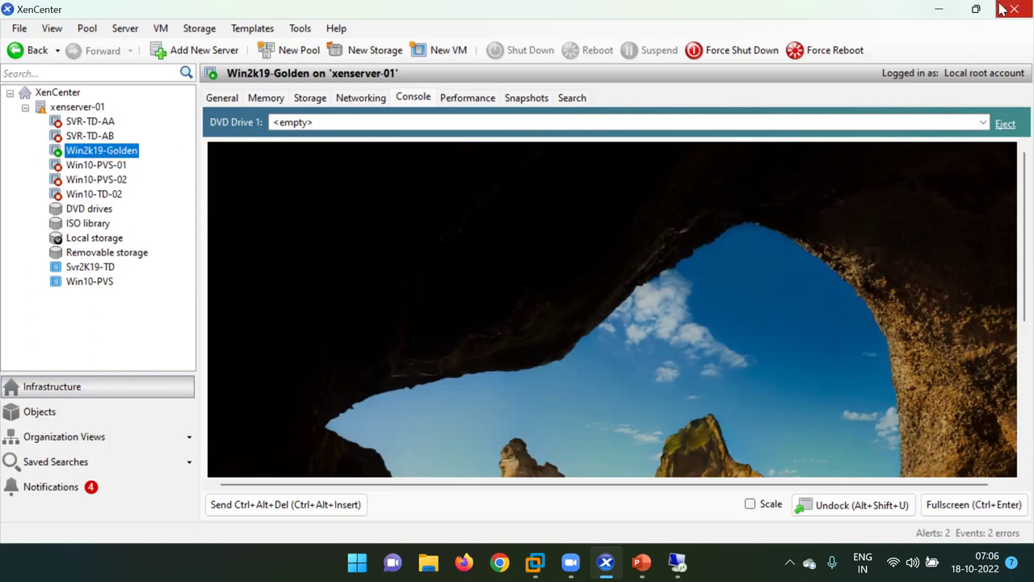
Step: Minimize XenCenter, Server Manager and the remote session, then open File Explorer on the local PC
click(937, 12)
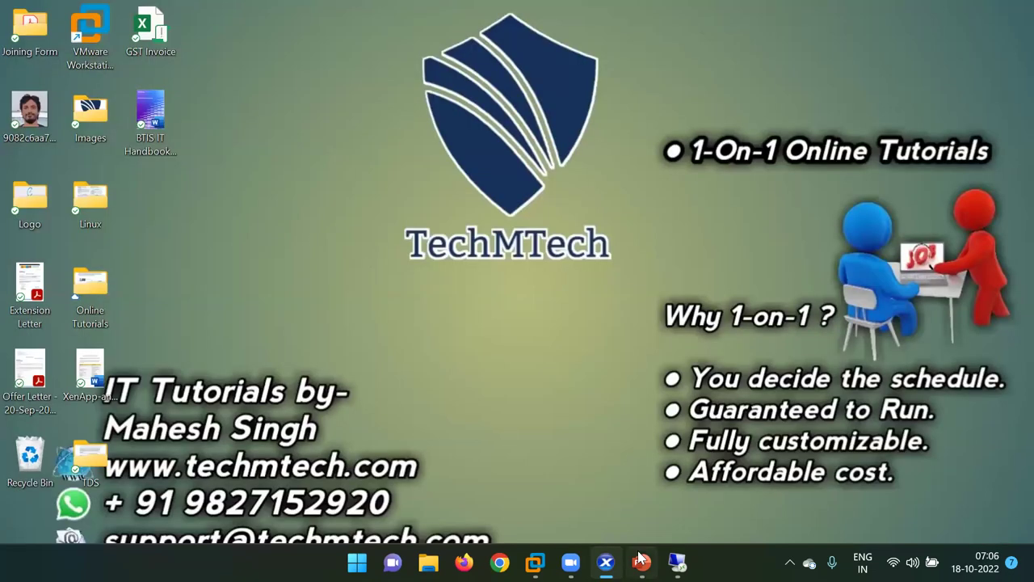
click(677, 562)
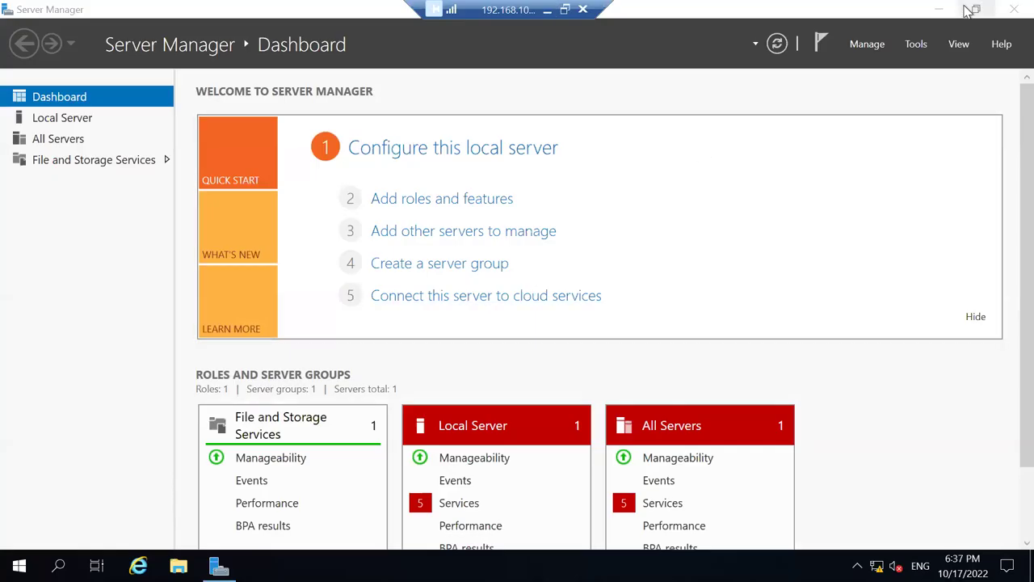
click(937, 9)
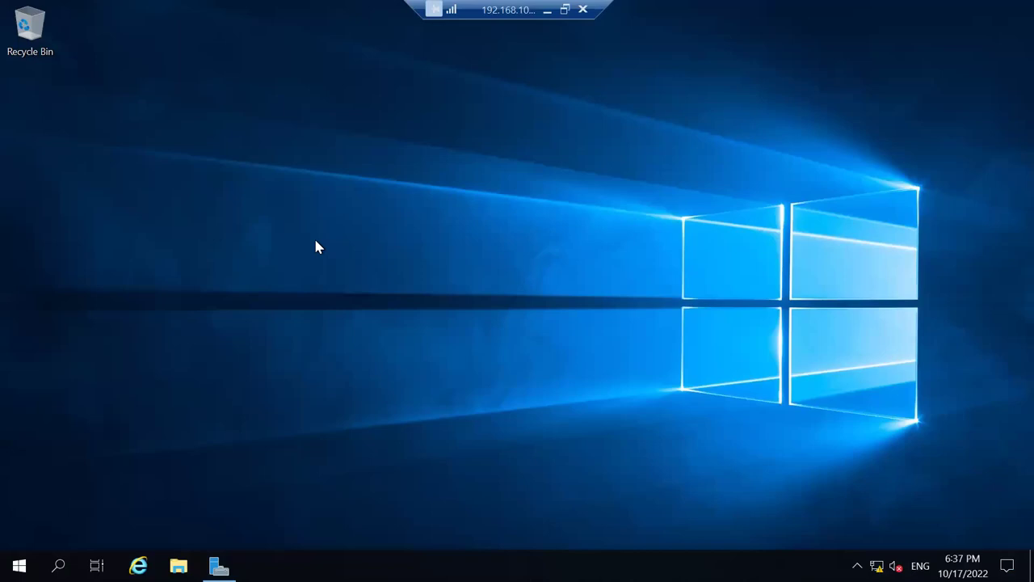
click(549, 10)
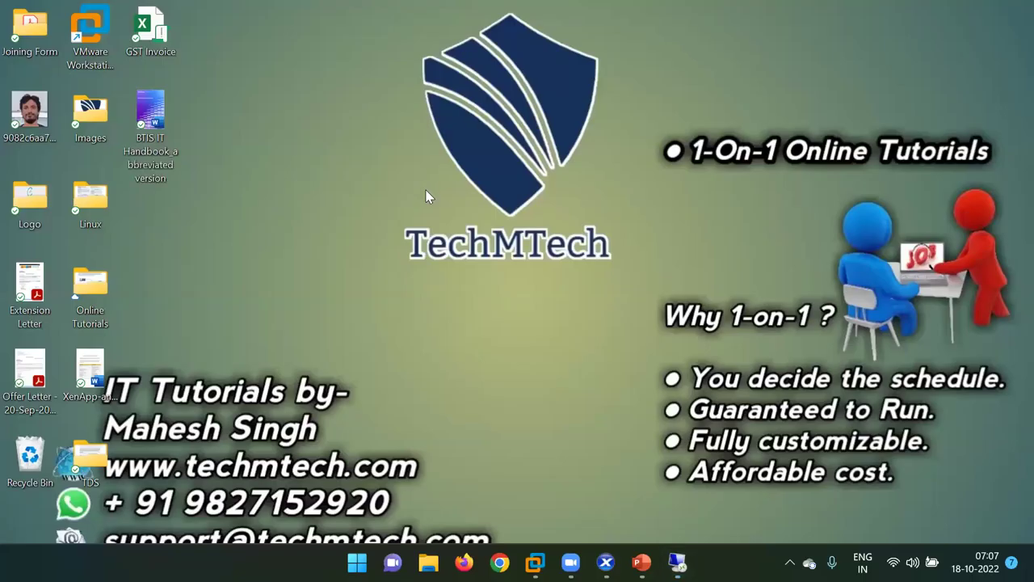
key(super+e)
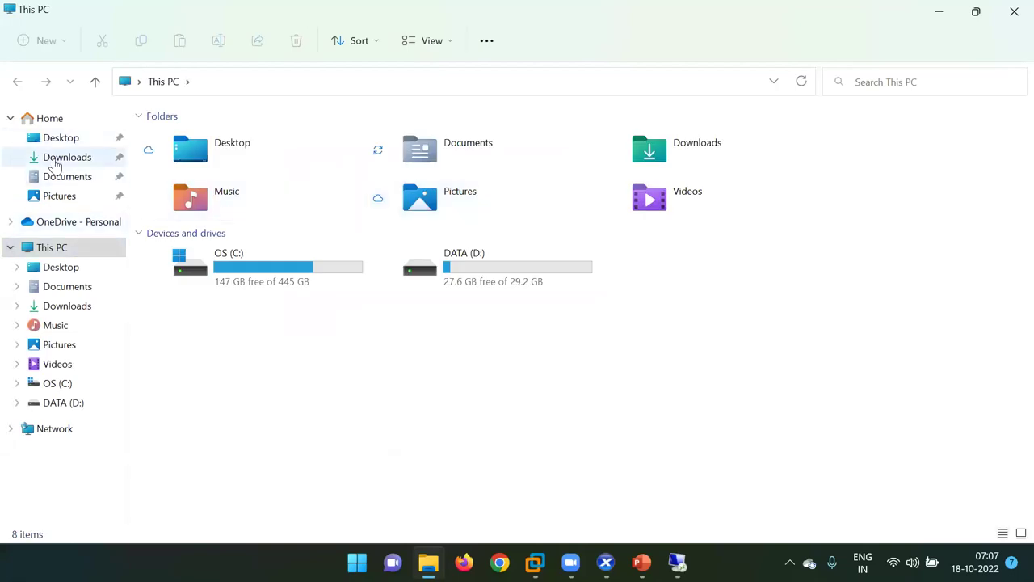
Step: Browse from This PC into the ISO folder on drive OS (C:)
click(57, 160)
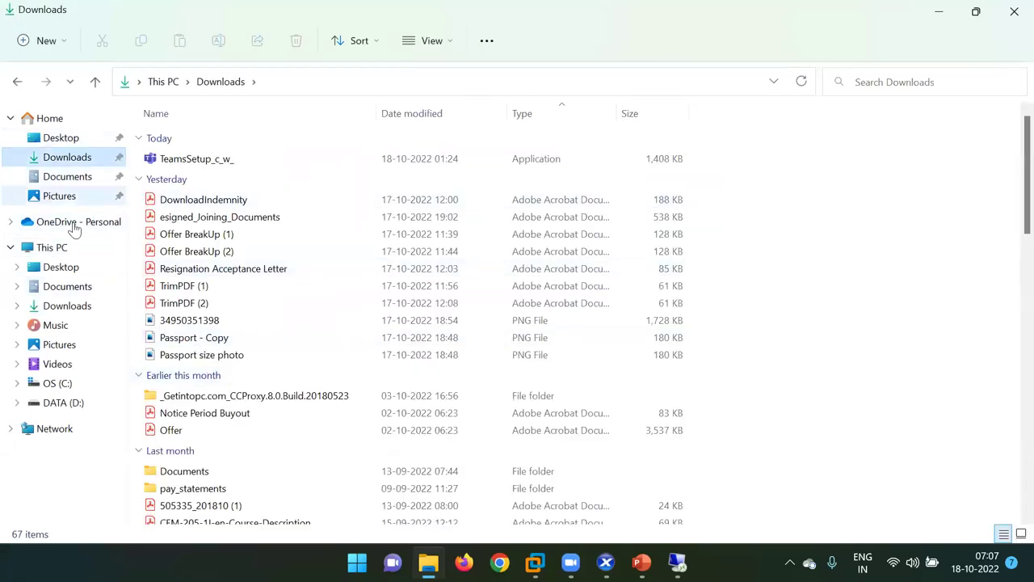
click(77, 307)
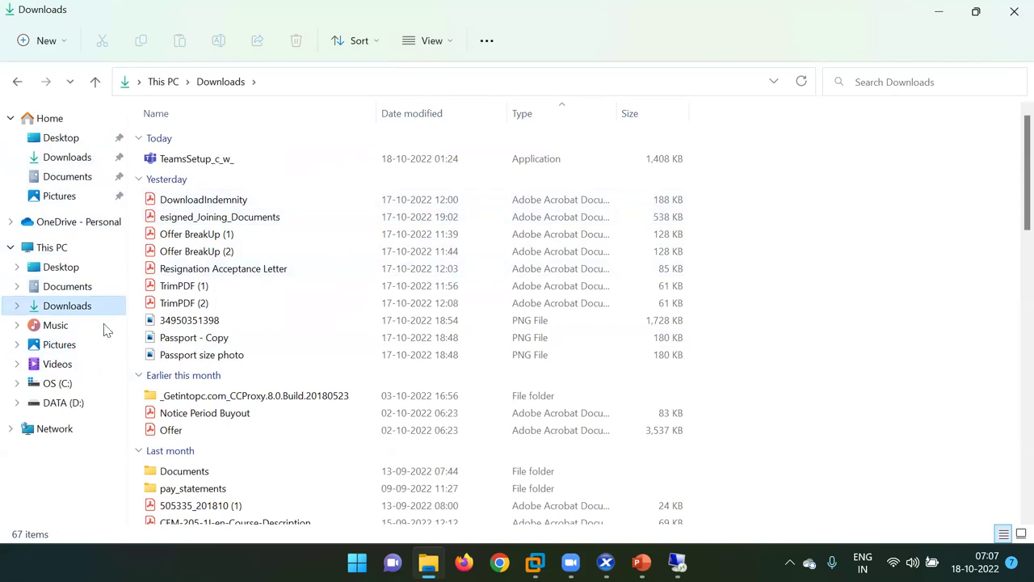
click(62, 247)
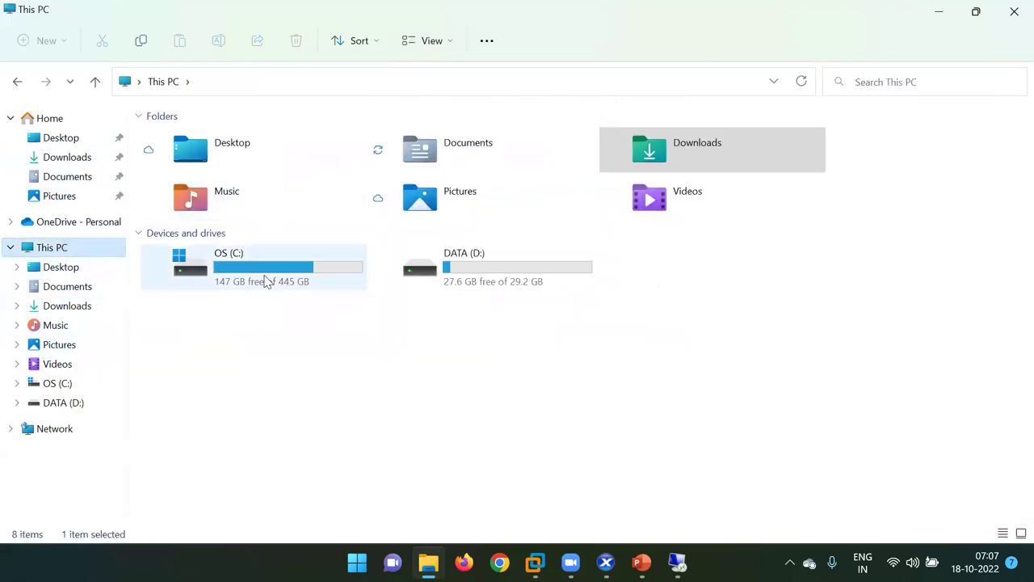
double_click(267, 280)
click(194, 247)
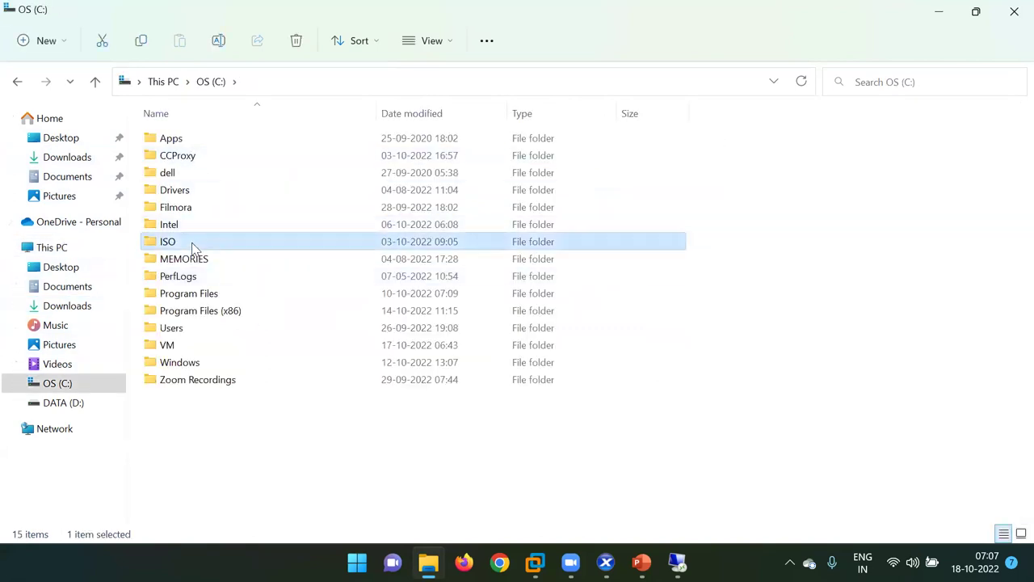
double_click(194, 246)
Step: Copy ChromeStandaloneSetup64 from C:\ISO and return to the remote server session
scroll(198, 459, down, 3)
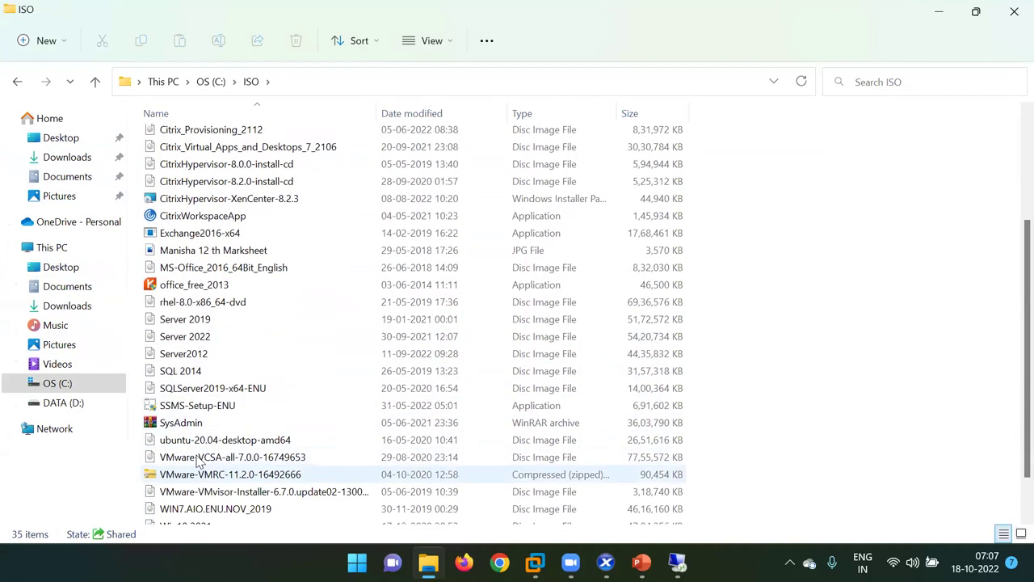
scroll(198, 459, down, 2)
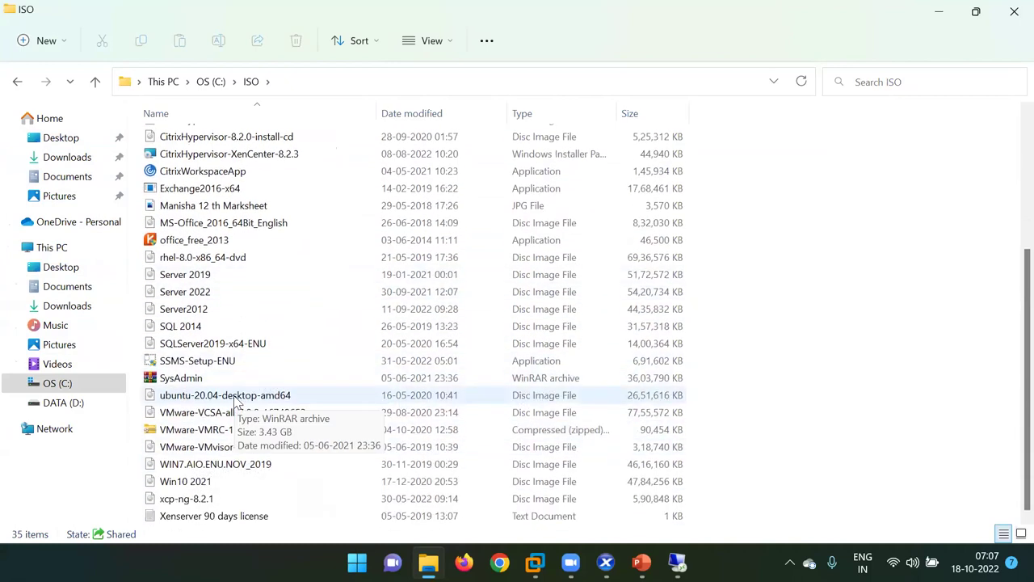
scroll(226, 242, up, 5)
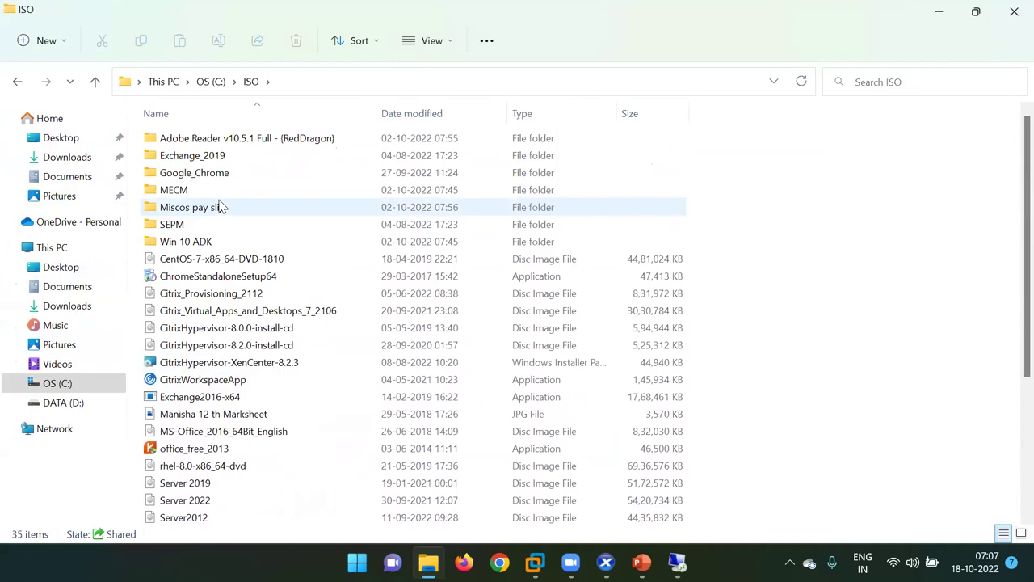
click(222, 278)
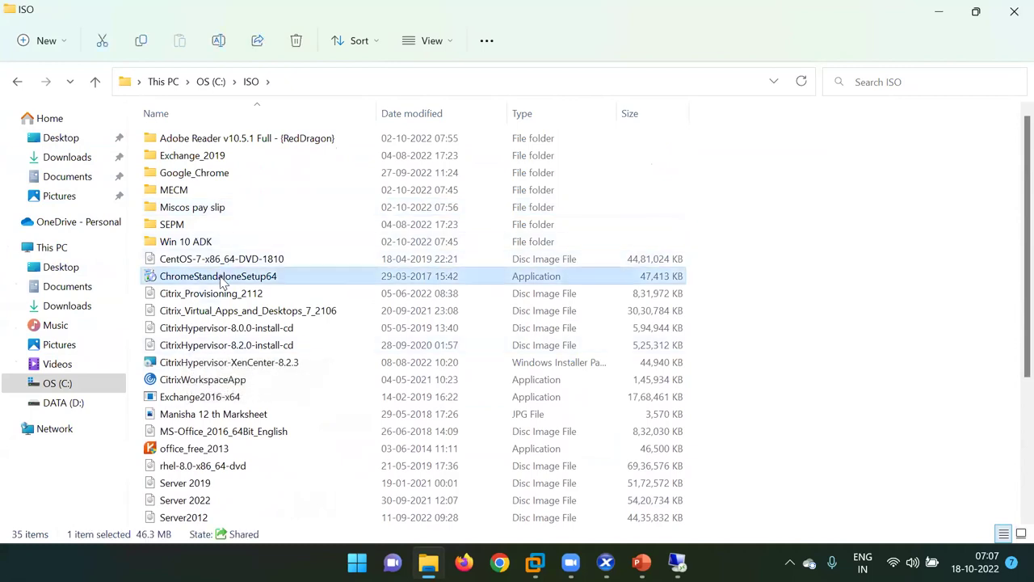
right_click(222, 279)
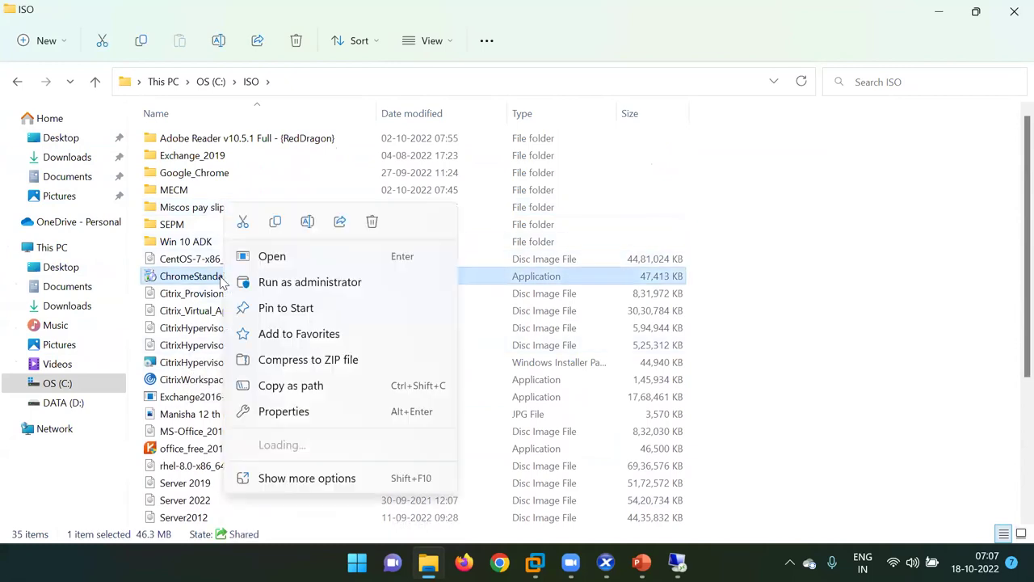
click(277, 221)
click(677, 562)
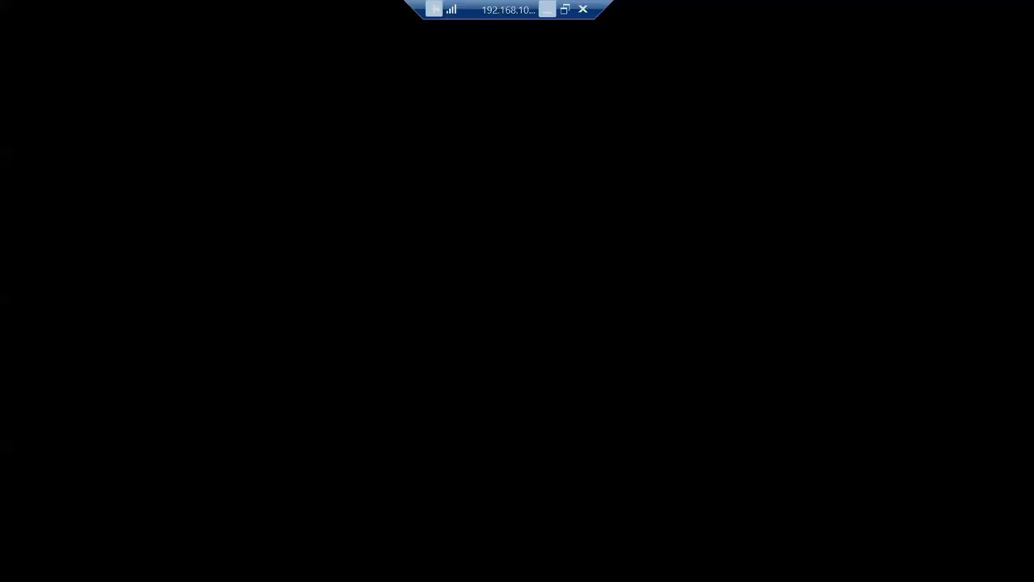
Step: Paste ChromeStandaloneSetup64 onto the server desktop and launch it
right_click(297, 148)
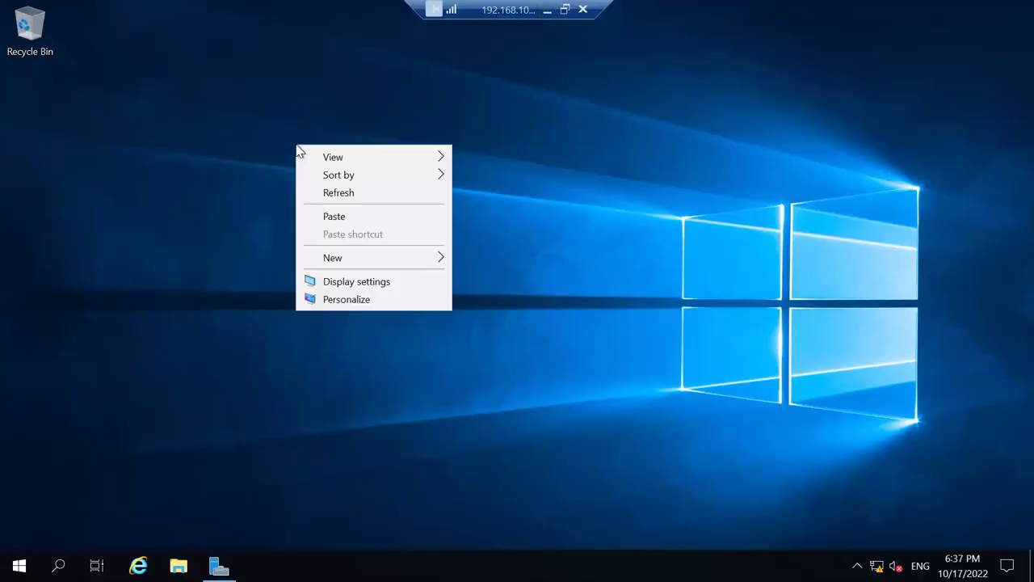
click(334, 216)
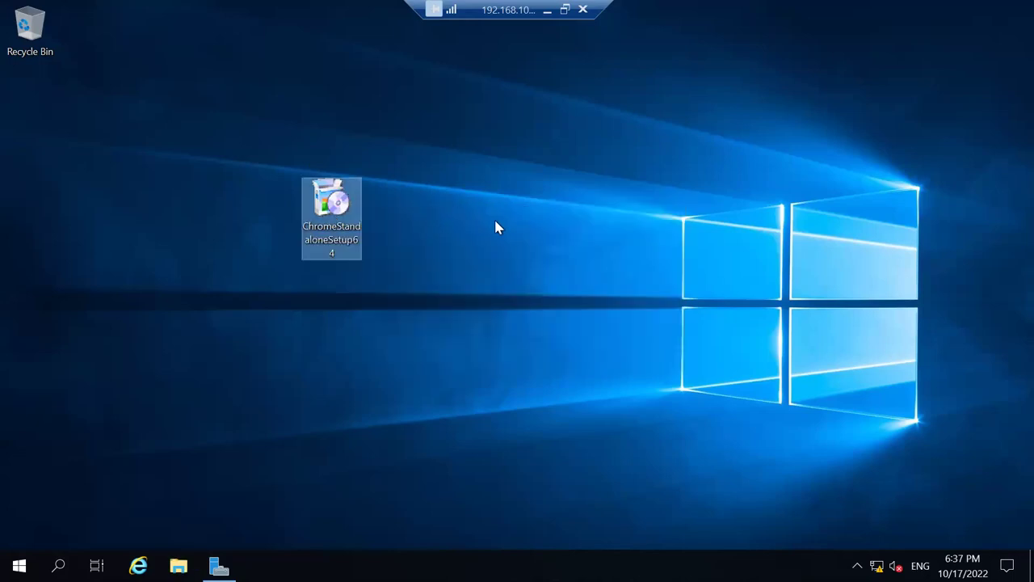
double_click(325, 193)
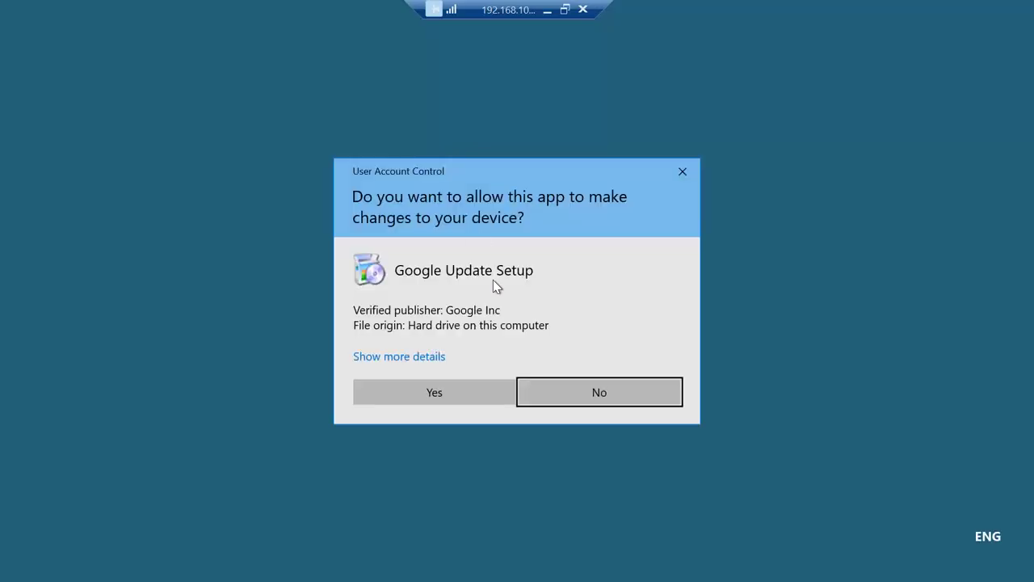
Step: Allow Google Update Setup to run, reposition its window and the setup icon, then minimize the session
click(444, 392)
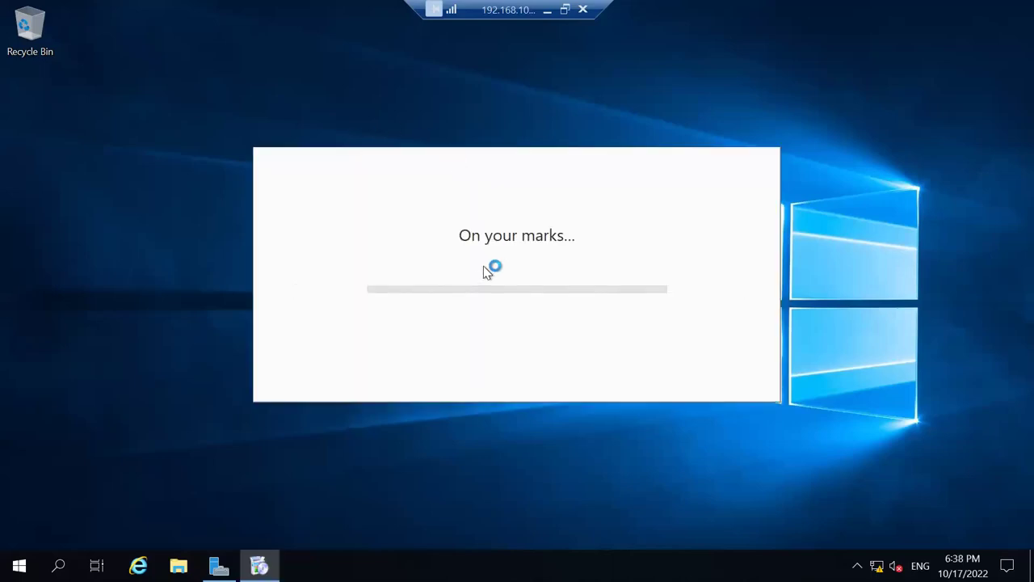
drag(407, 156, 637, 99)
click(338, 197)
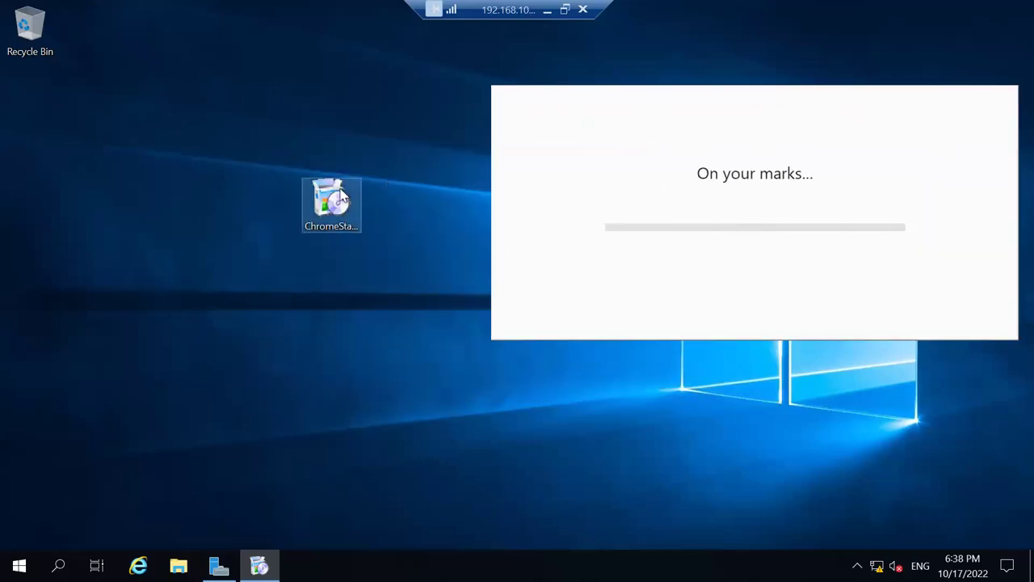
drag(202, 104, 202, 104)
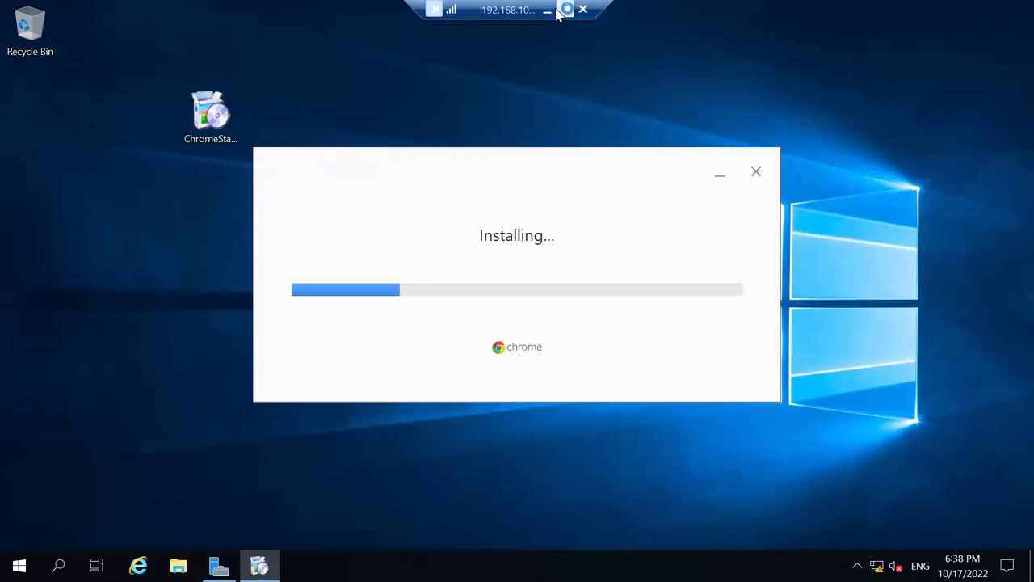
drag(483, 153, 593, 116)
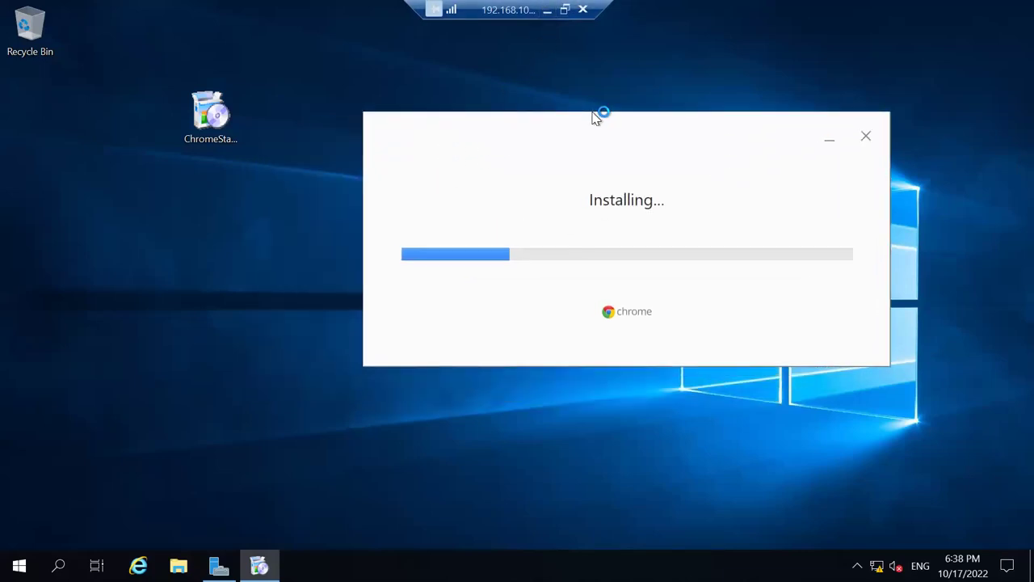
click(547, 11)
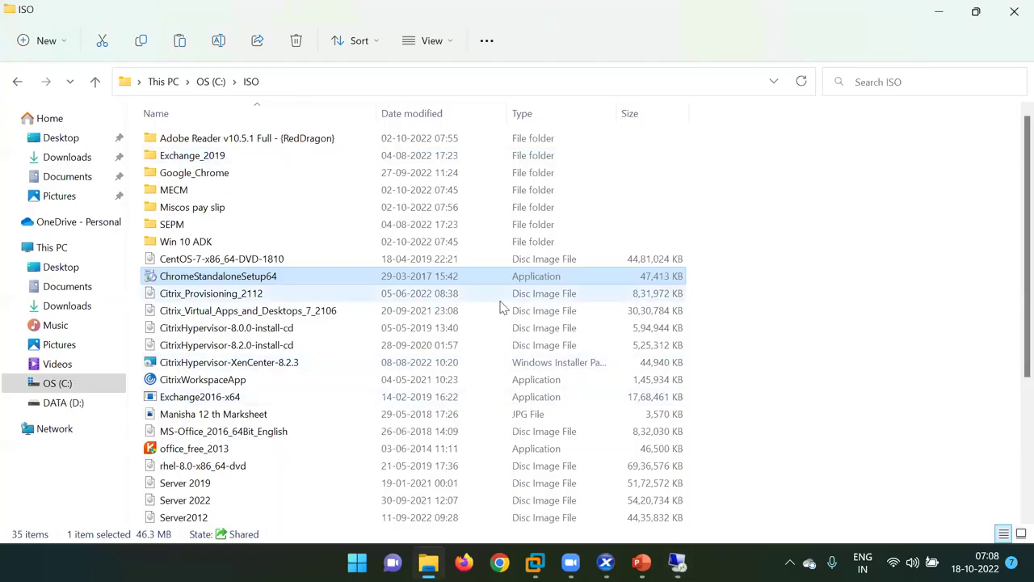
Step: Scroll through the C:\ISO file list, then minimize the File Explorer window
scroll(500, 308, down, 4)
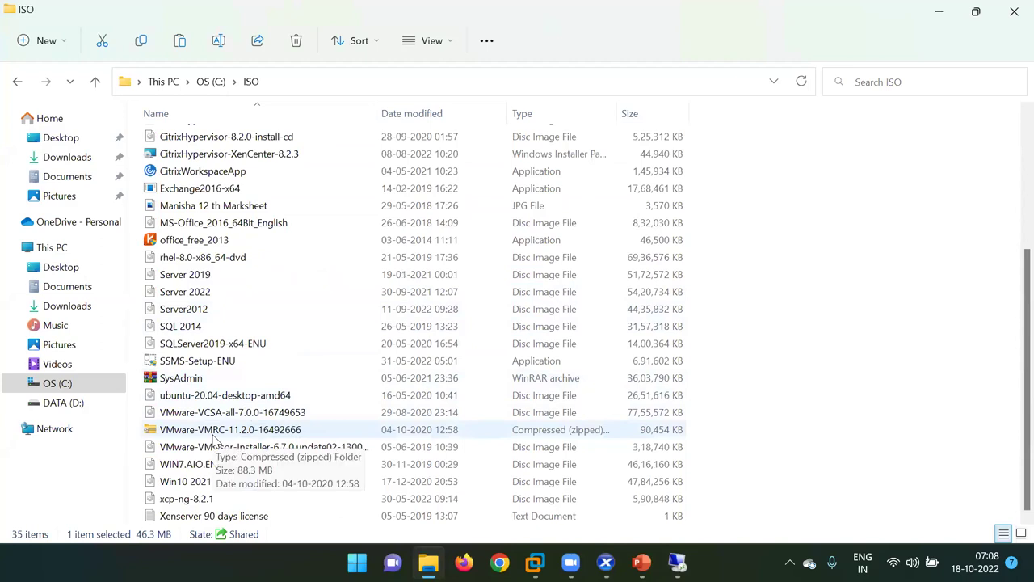
scroll(283, 273, up, 4)
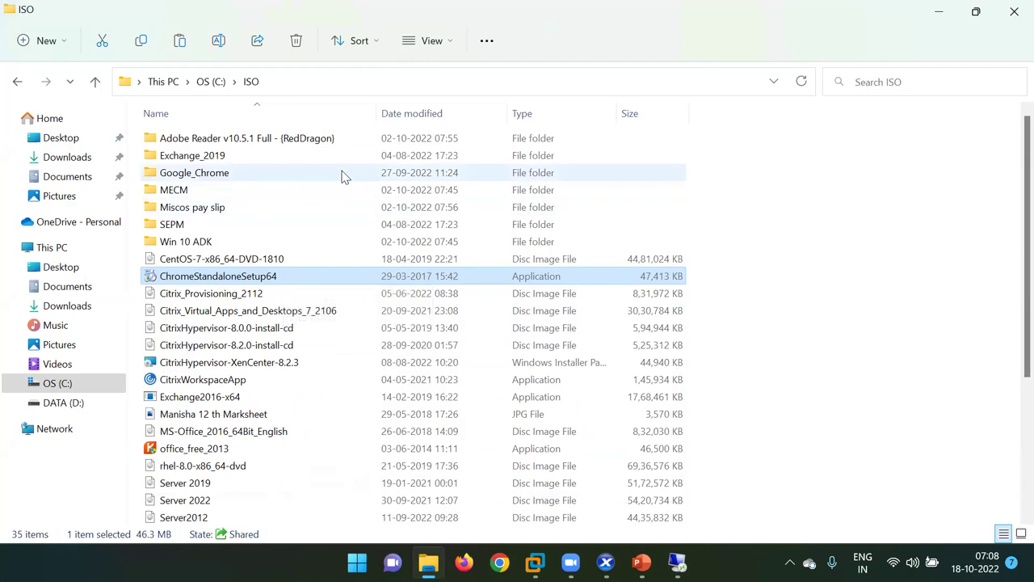
scroll(304, 416, down, 4)
scroll(305, 417, down, 1)
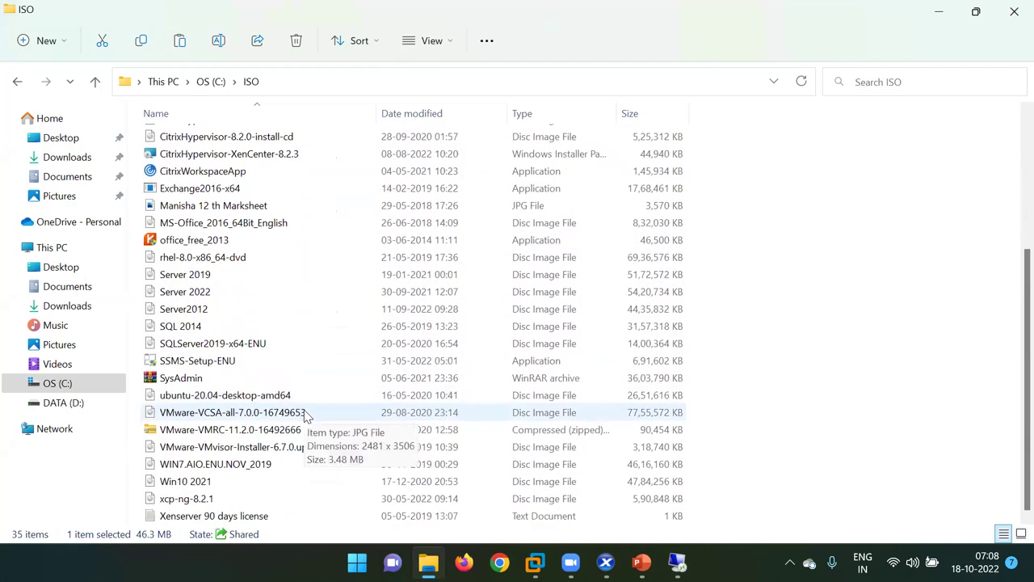
scroll(306, 416, up, 5)
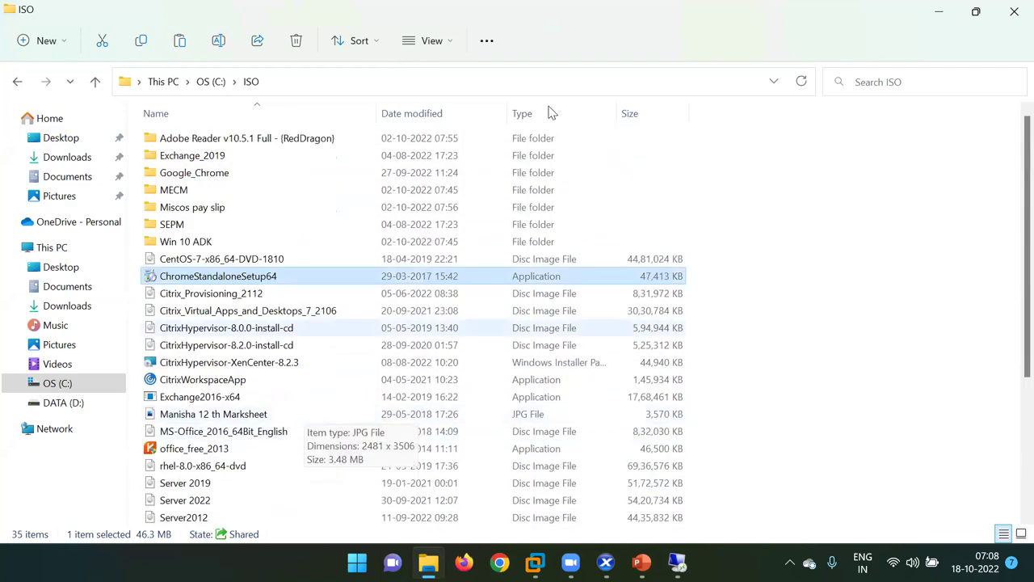
click(939, 11)
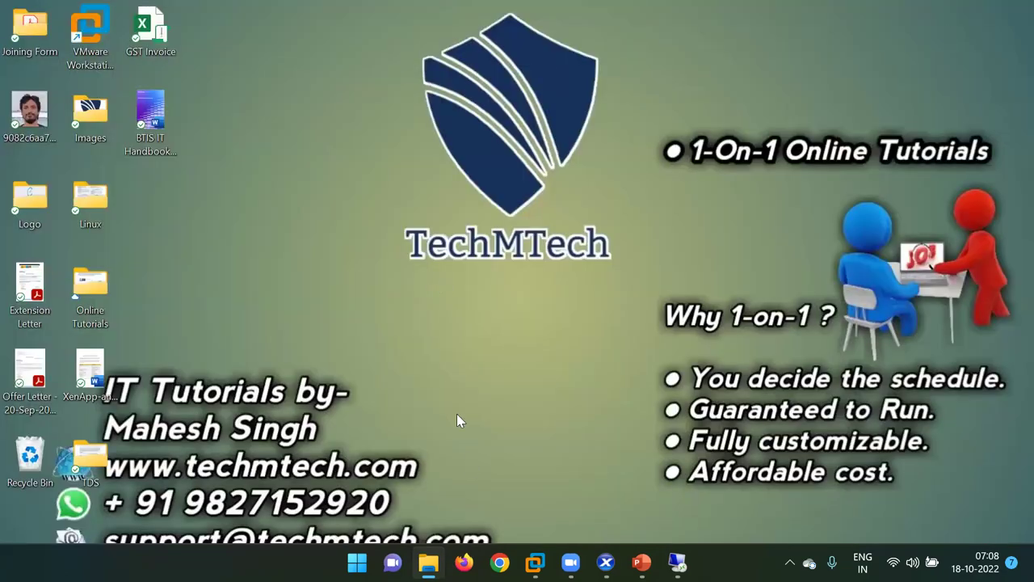
Step: Close Chrome's welcome page and delete ChromeStandaloneSetup64 from the VM desktop
click(677, 562)
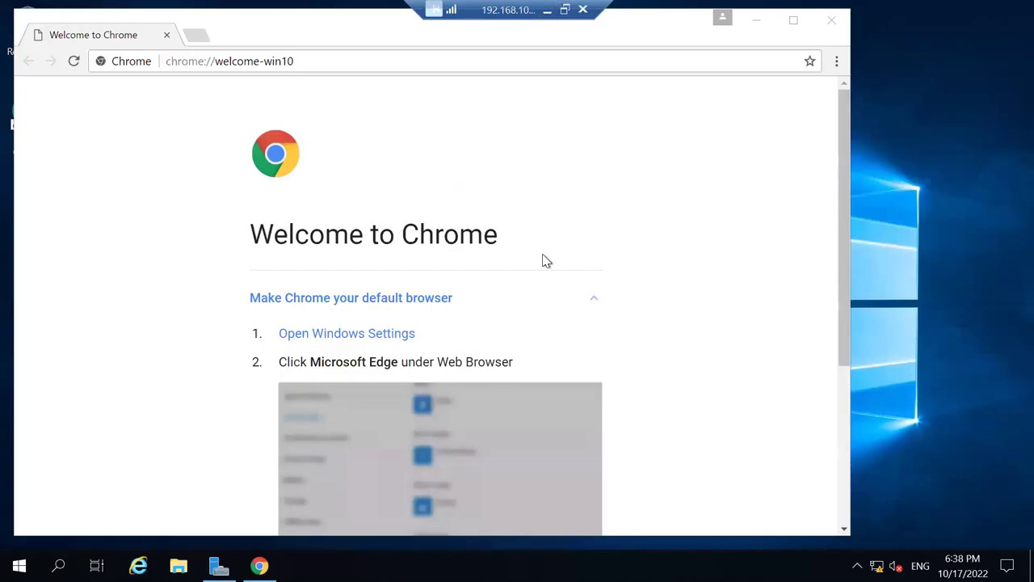
click(830, 21)
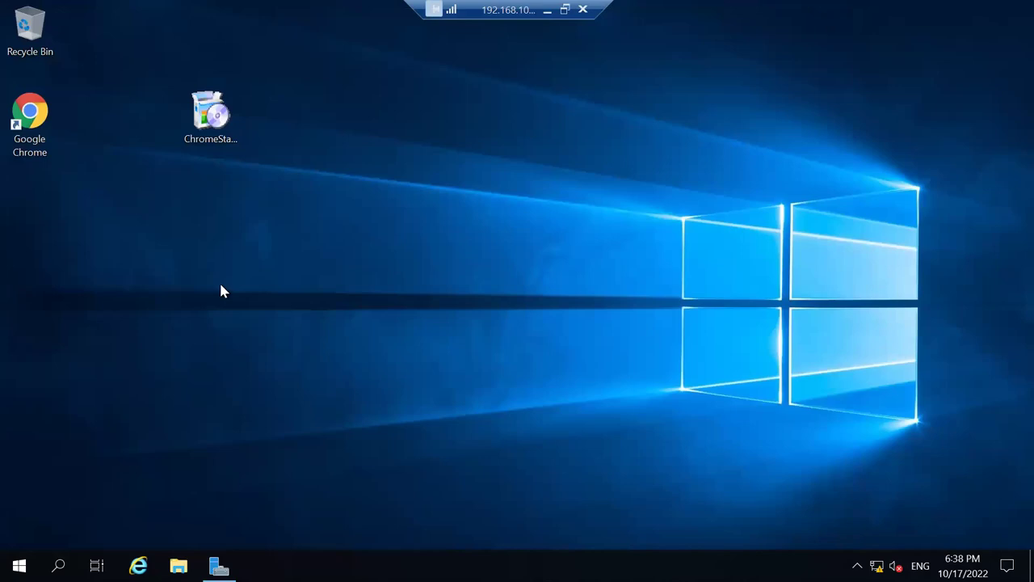
click(209, 119)
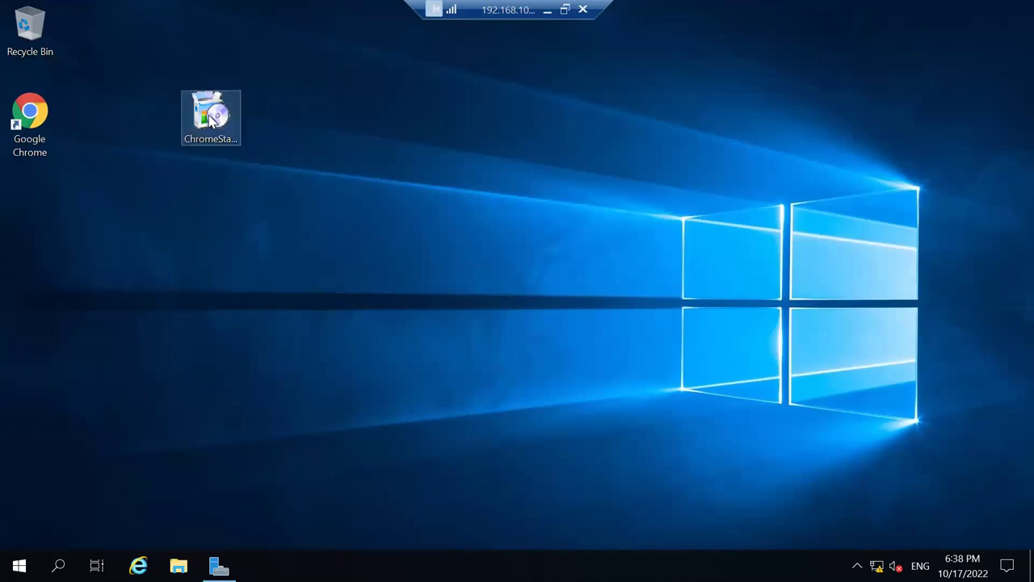
key(Delete)
Step: Empty the Recycle Bin, select the Google Chrome shortcut, and minimize the remote session
right_click(36, 42)
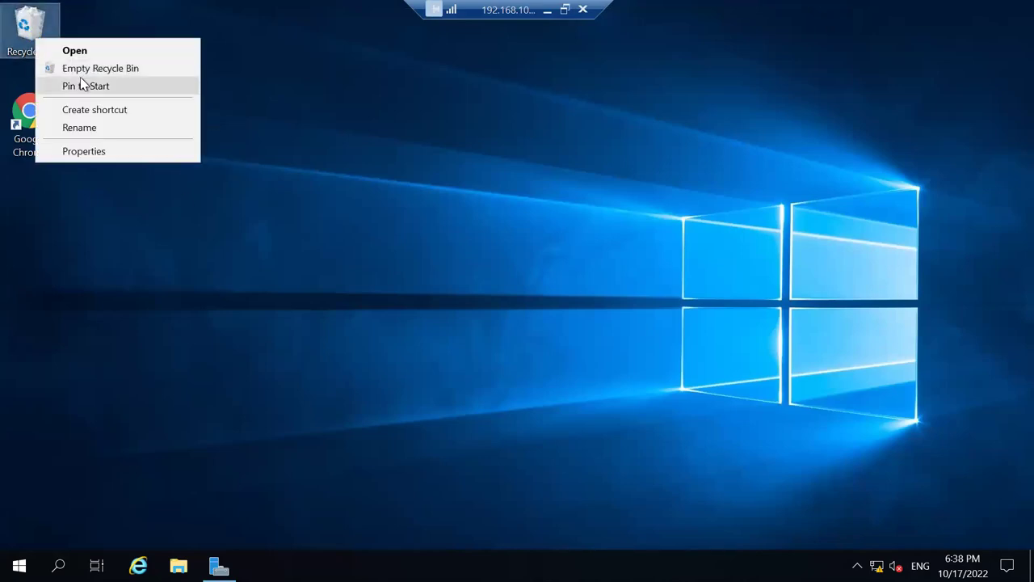
click(86, 67)
click(580, 353)
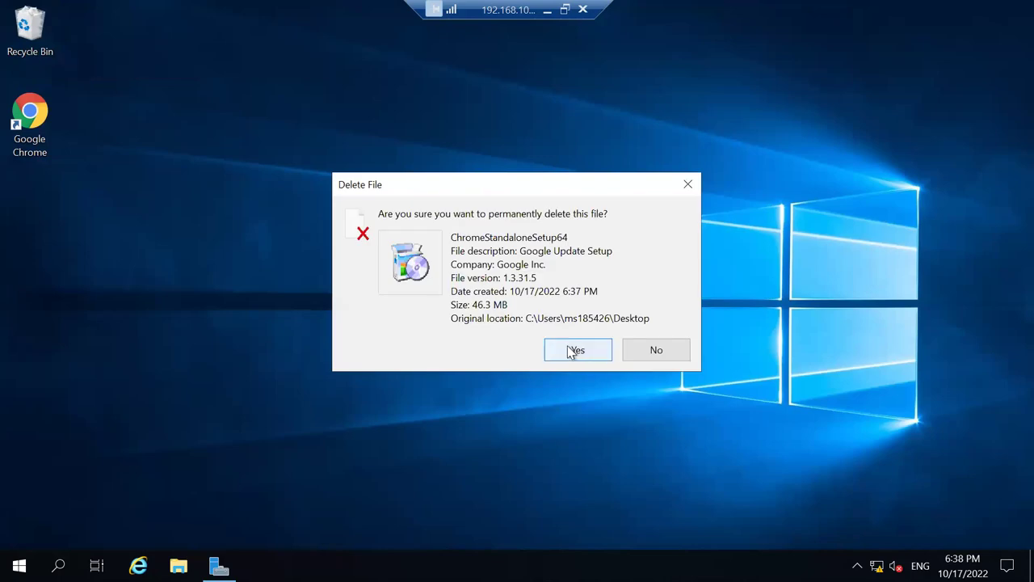
click(21, 143)
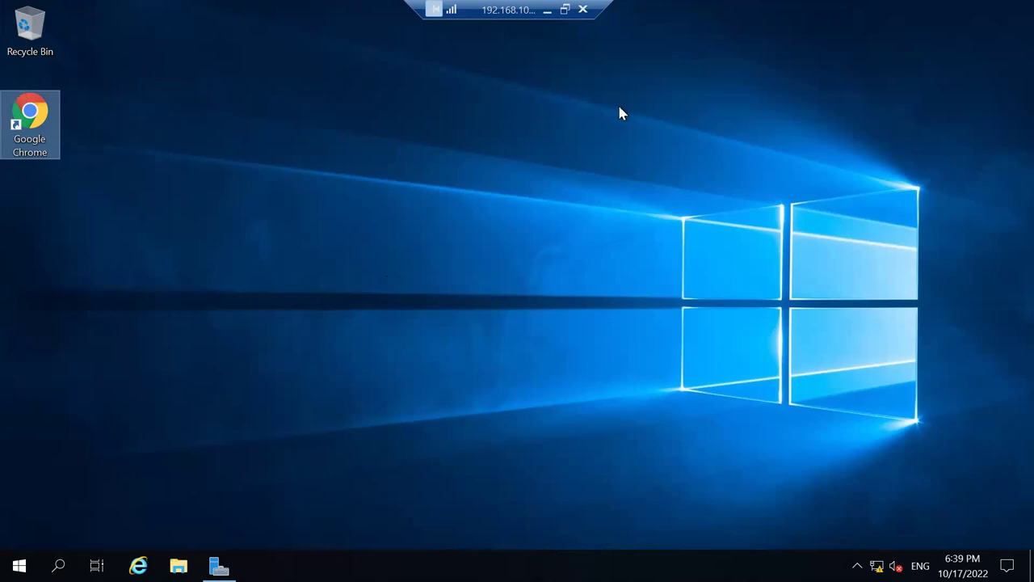
click(547, 10)
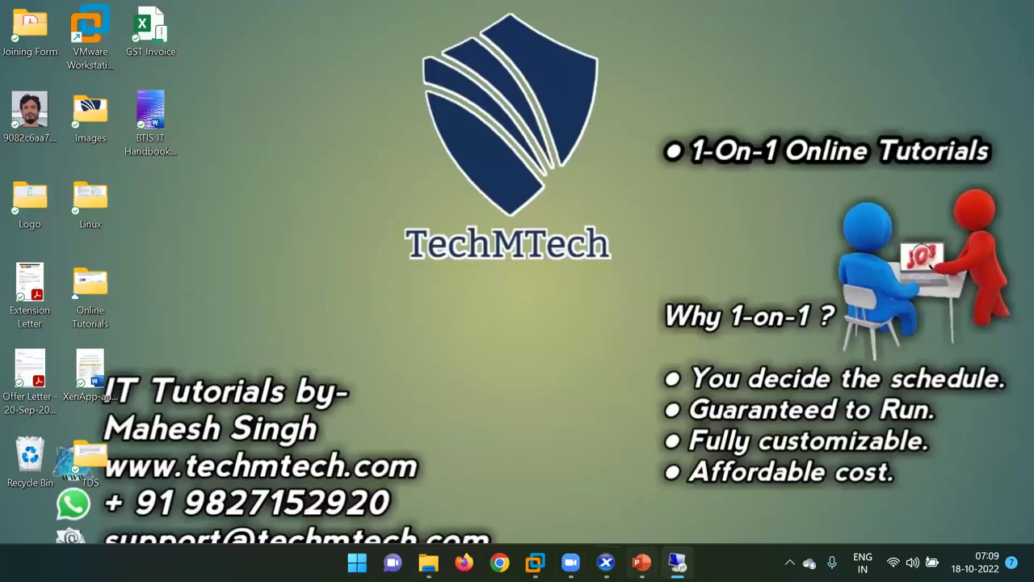
mouse_move(535, 562)
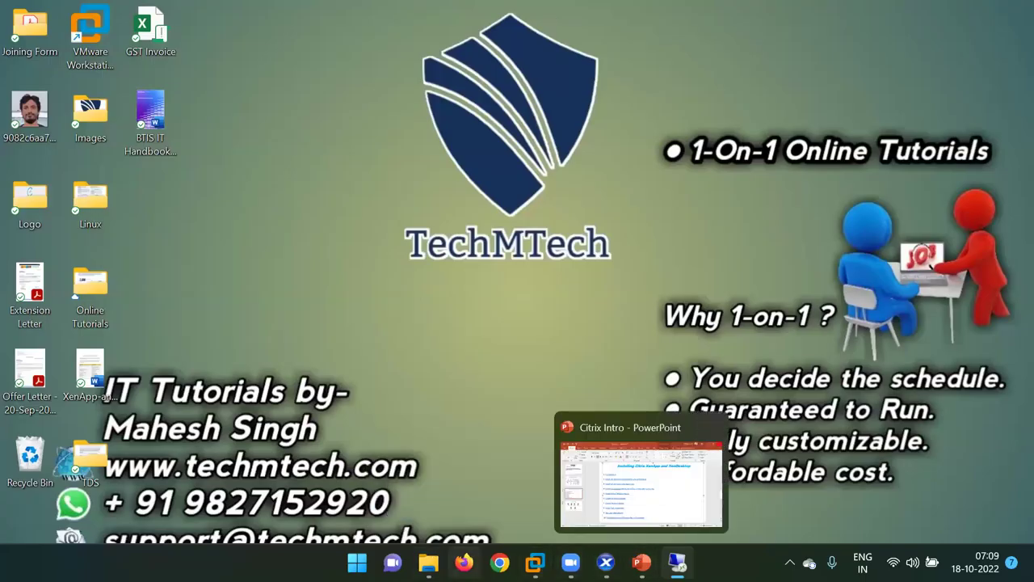
mouse_move(571, 561)
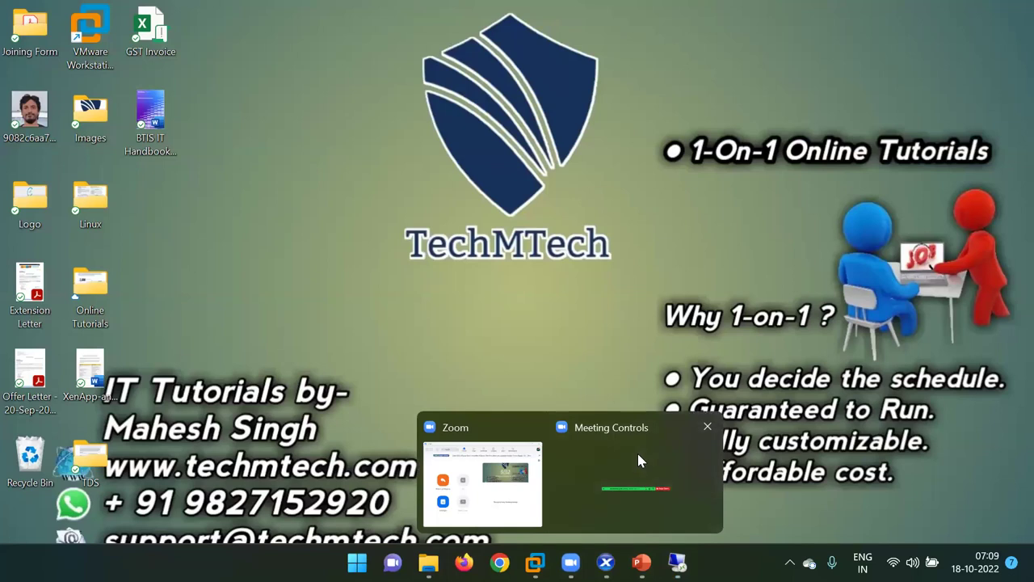